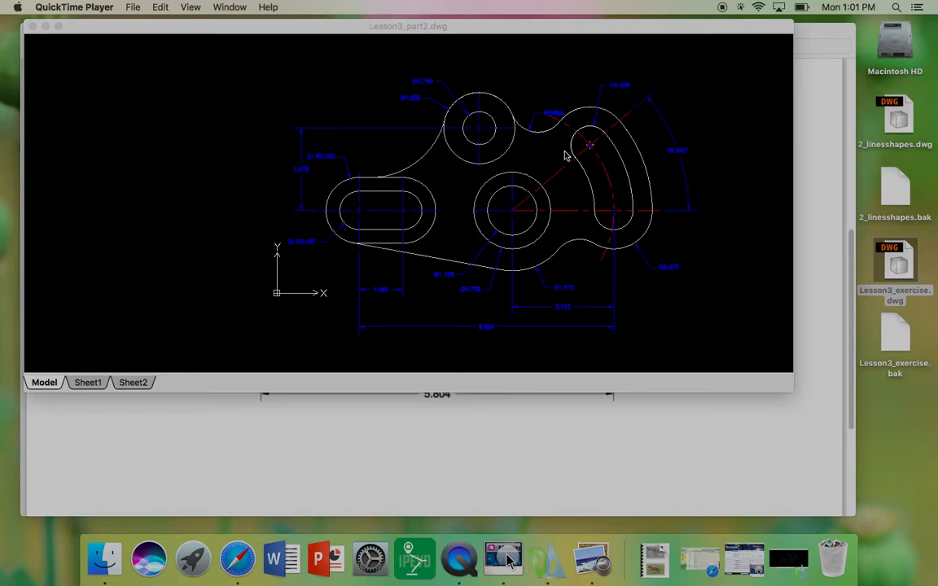
# Step: Examine the dimensions on the completed reference drawing Lesson3_part2.dwg
pyautogui.click(454, 98)
pyautogui.scroll(2, 461, 99)
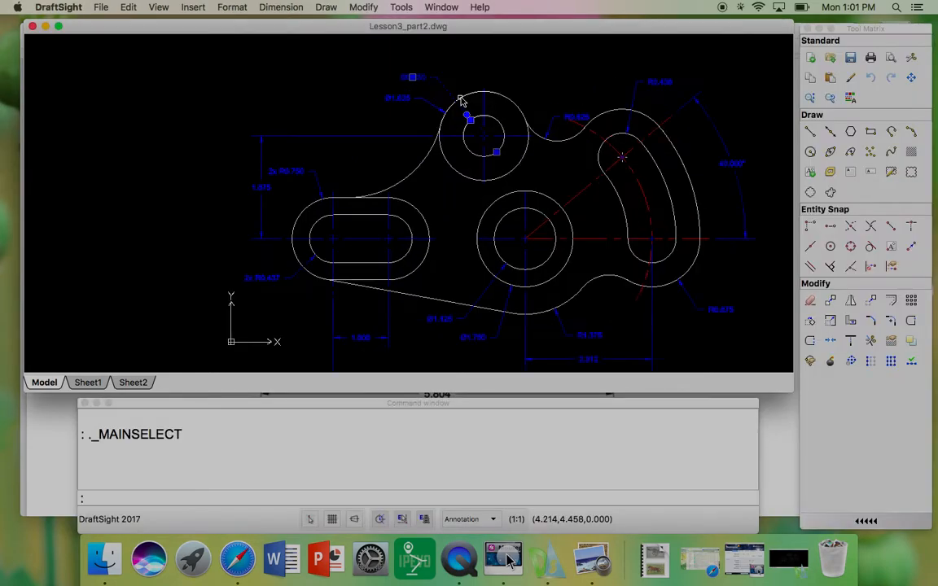
pyautogui.scroll(-2, 352, 102)
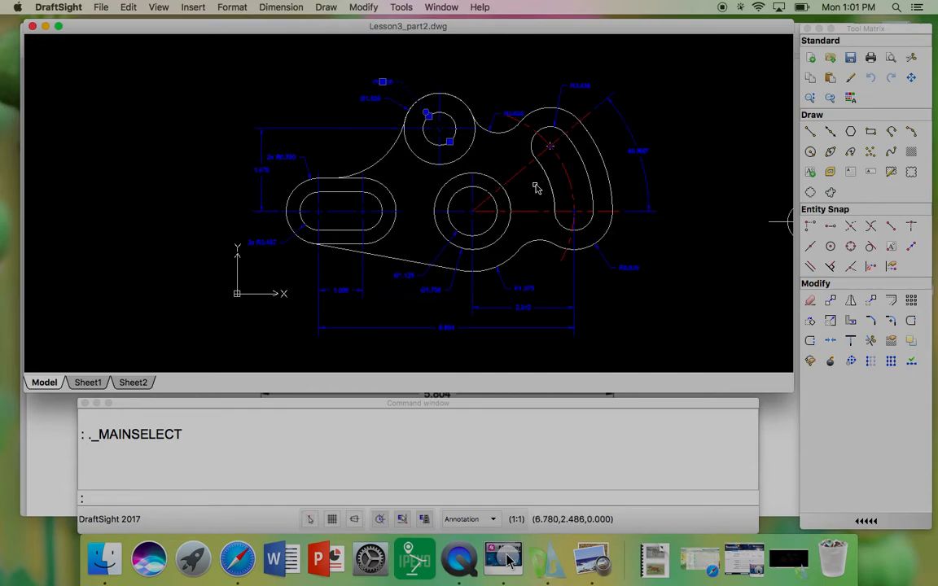
pyautogui.scroll(4, 593, 158)
pyautogui.scroll(-4, 461, 199)
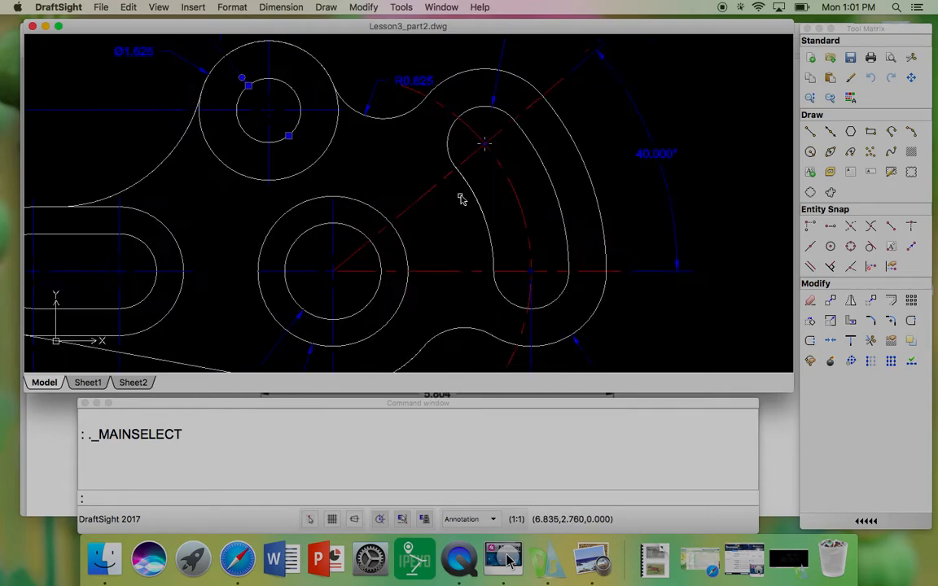
pyautogui.moveTo(450, 204)
pyautogui.mouseDown(button='middle')
pyautogui.moveTo(463, 192)
pyautogui.moveTo(427, 166)
pyautogui.mouseUp(button='middle')
pyautogui.scroll(1, 461, 194)
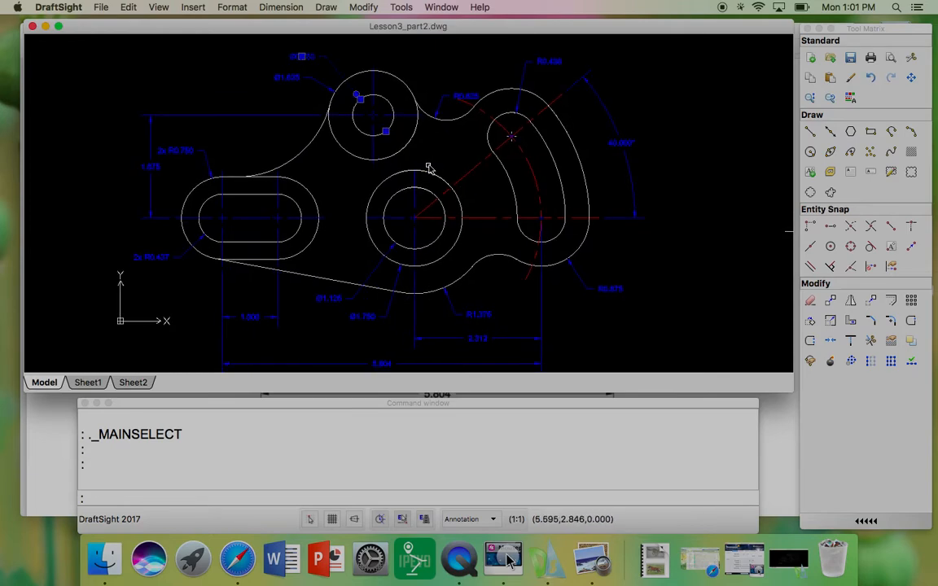
# Step: Close the reference drawing and bring the Lesson3_exercise.dwg drawing window forward
pyautogui.click(32, 27)
pyautogui.click(182, 178)
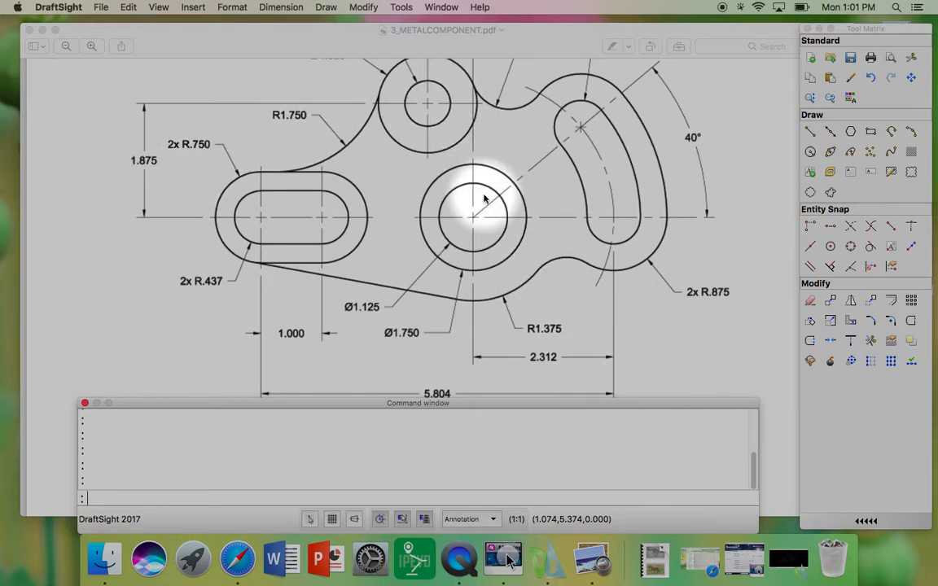
pyautogui.click(796, 558)
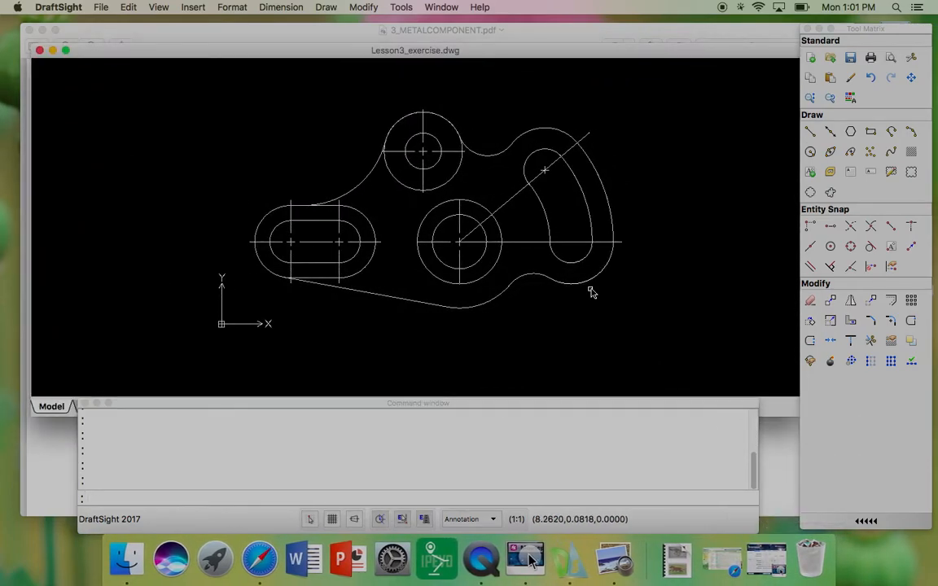
pyautogui.moveTo(342, 48); pyautogui.dragTo(345, 26)
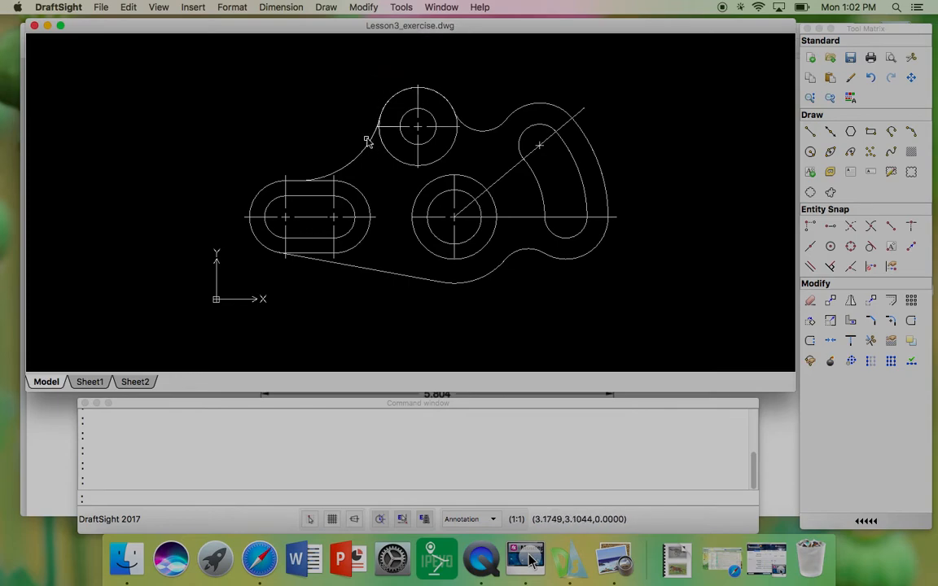
# Step: Add a vertical linear dimension from the upper boss's horizontal centre line down to the slot's centre line, placed left of the part
pyautogui.click(284, 10)
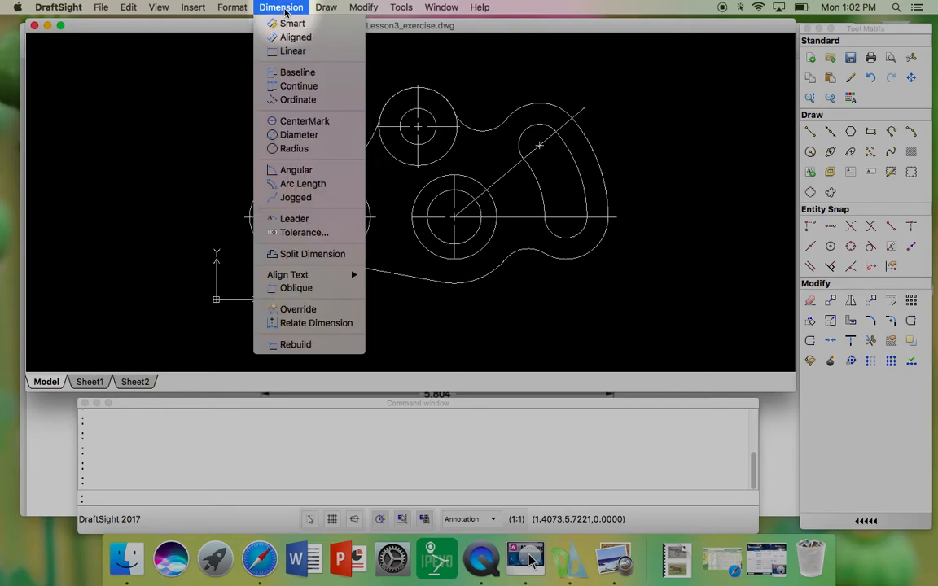
pyautogui.click(294, 53)
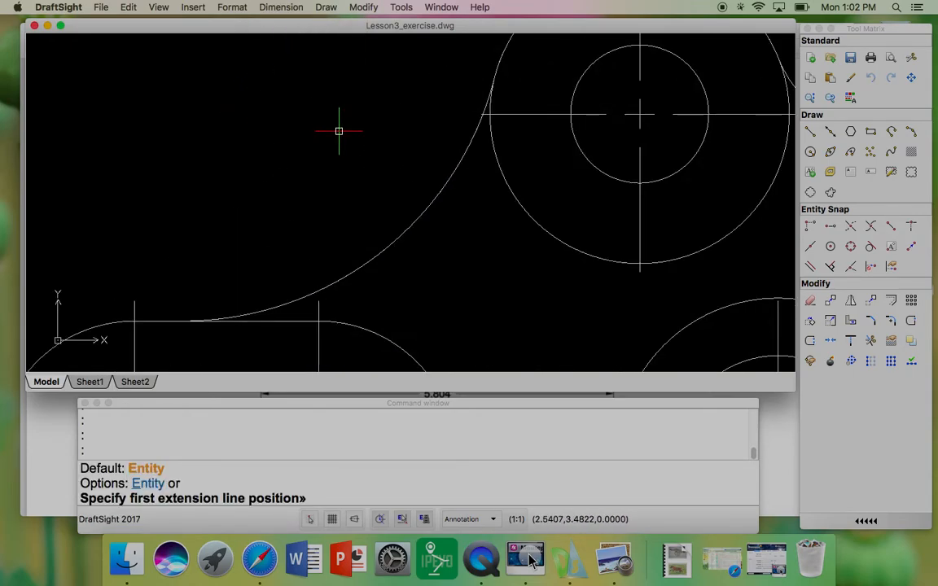
pyautogui.scroll(5, 339, 130)
pyautogui.click(517, 109)
pyautogui.scroll(-3, 497, 106)
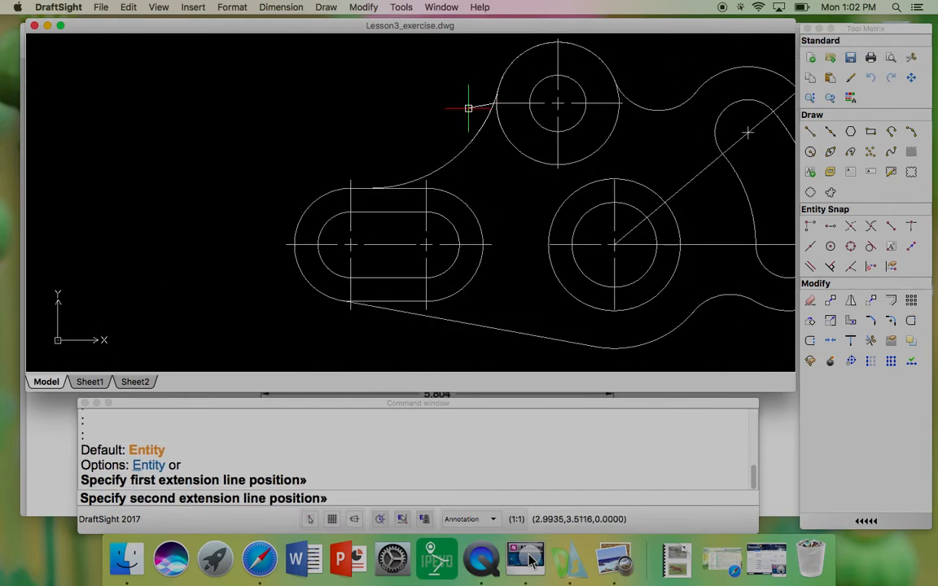
pyautogui.click(285, 244)
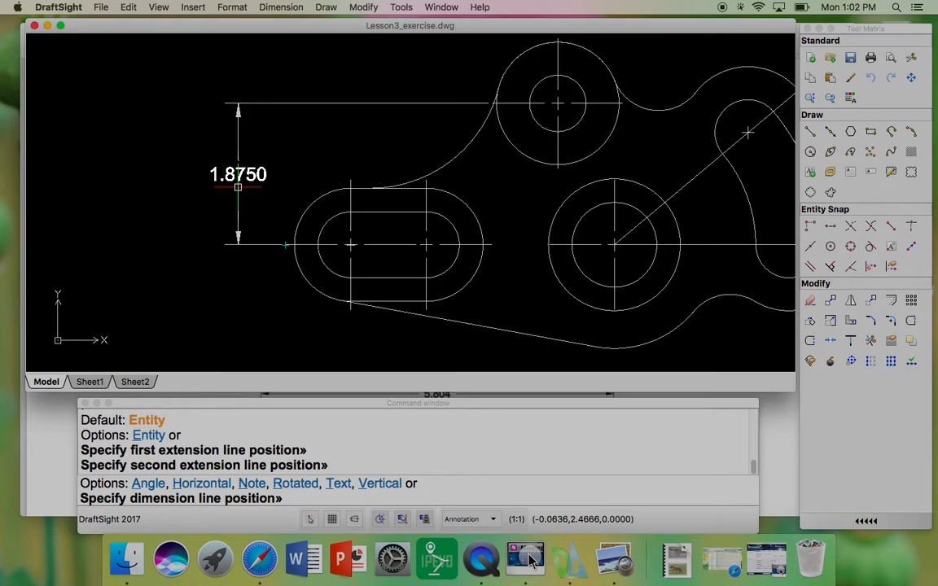
pyautogui.scroll(-3, 239, 180)
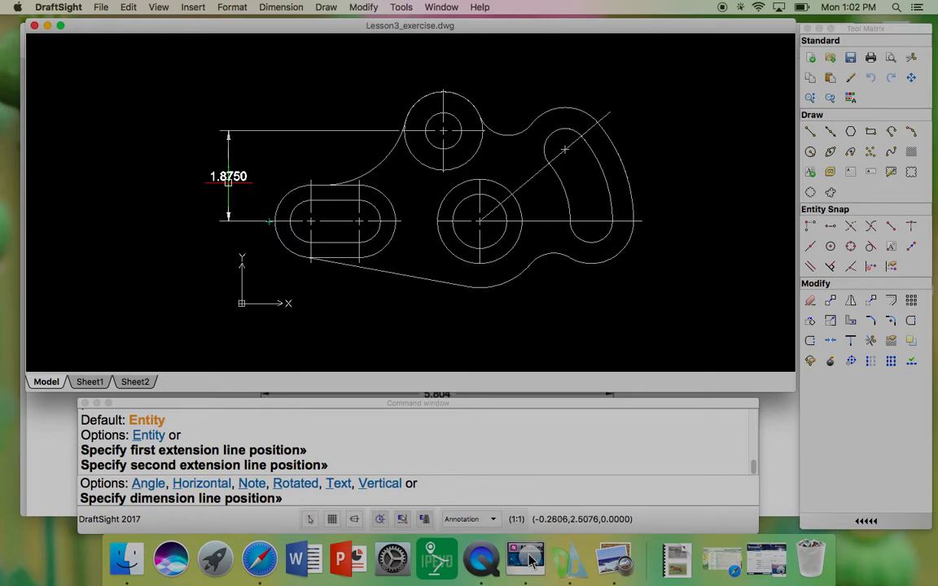
pyautogui.click(228, 181)
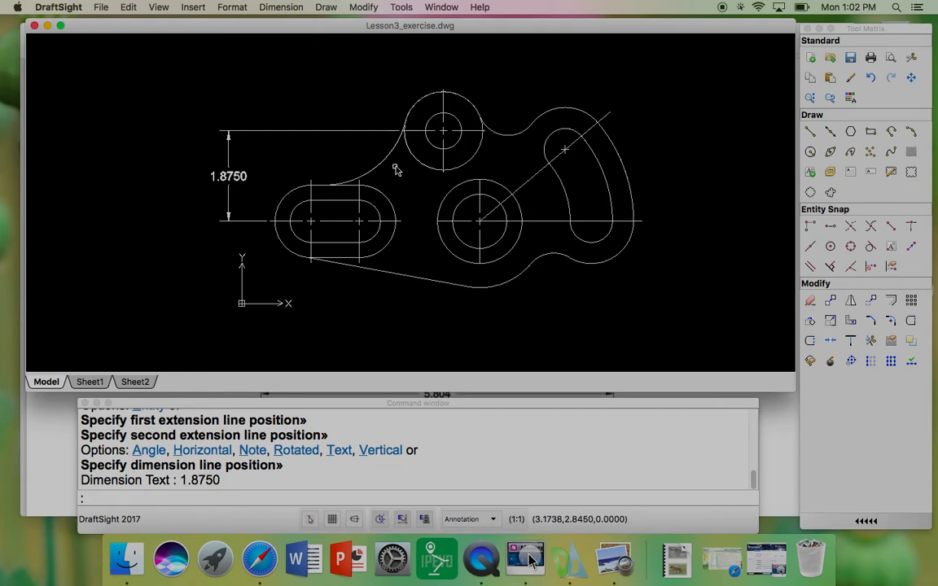
# Step: Add a radius dimension to the left inner arc of the slot, placed below-left of it
pyautogui.click(281, 7)
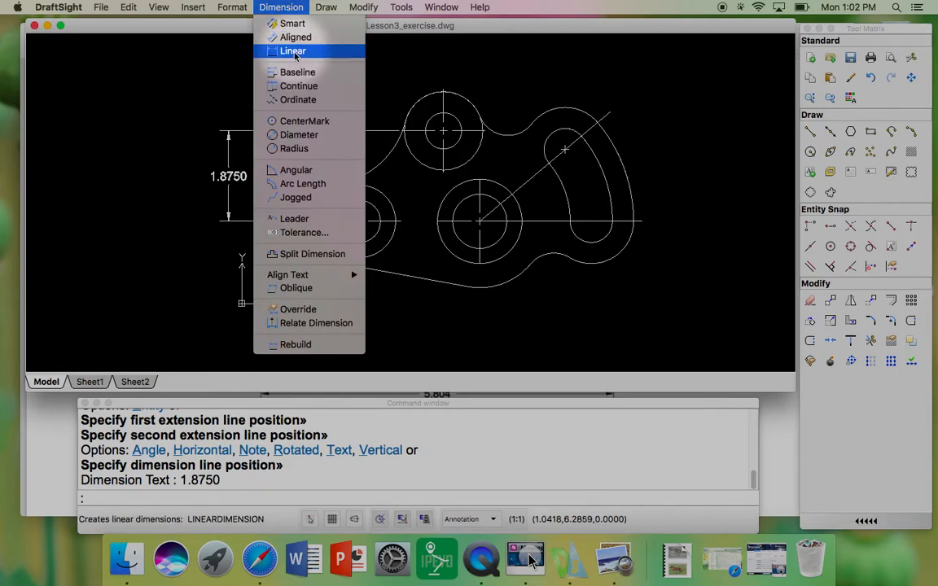
pyautogui.click(295, 148)
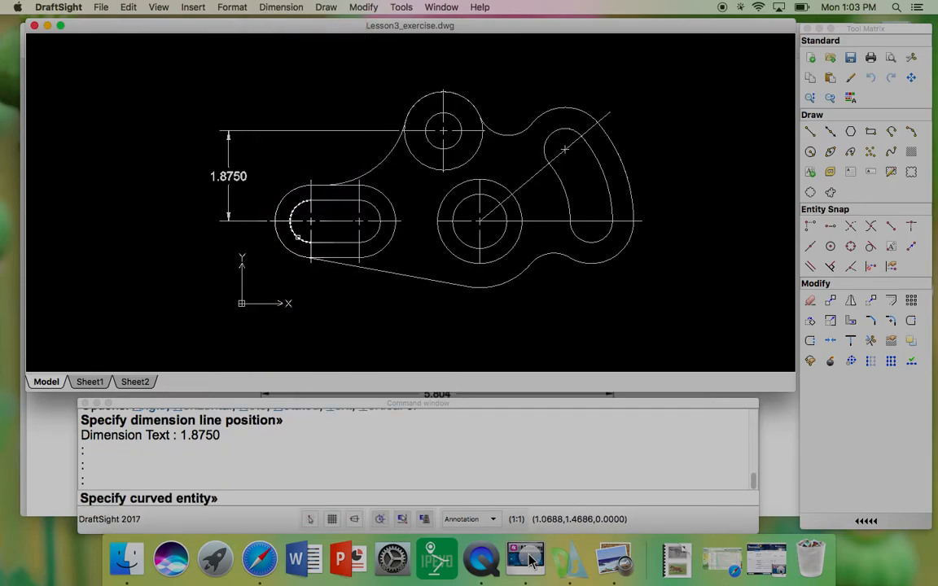
pyautogui.click(289, 246)
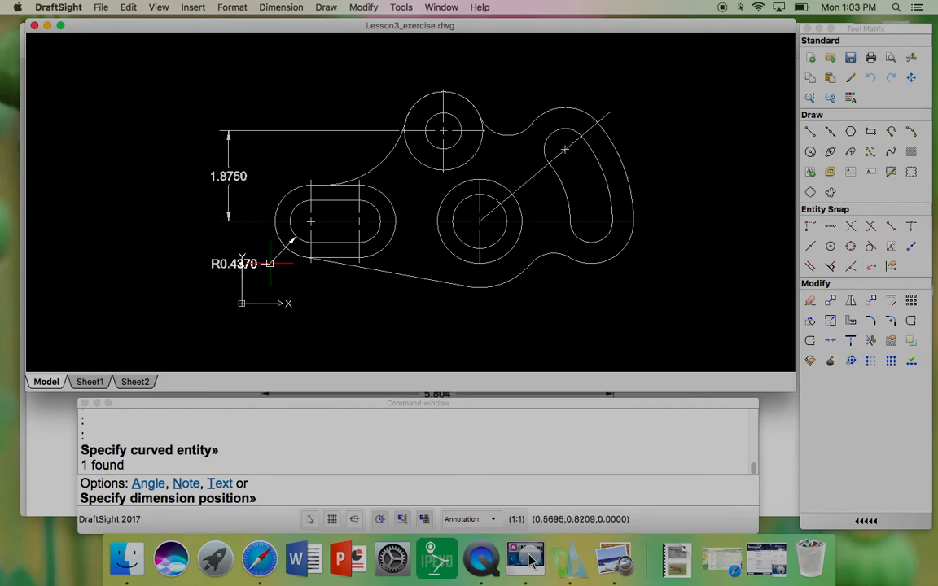
pyautogui.click(273, 262)
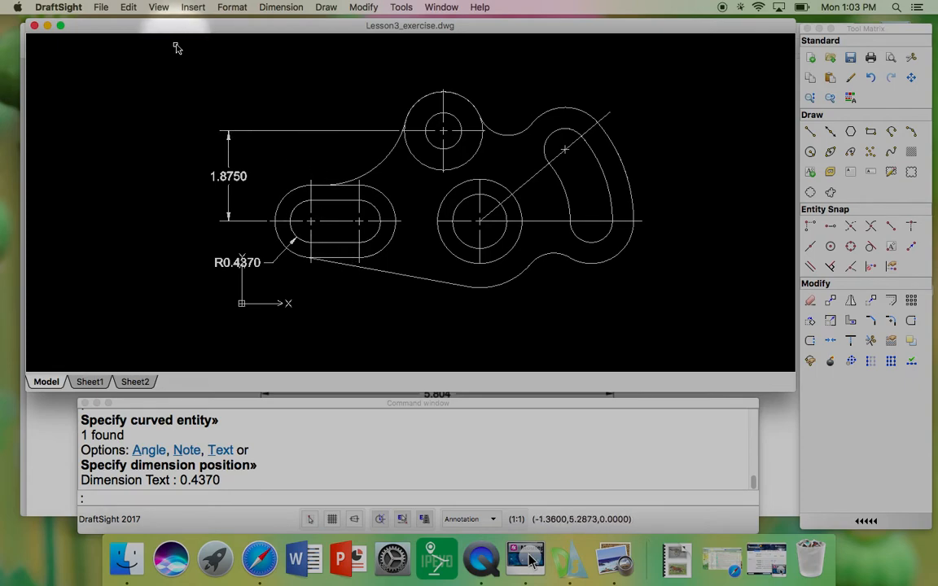
# Step: Add an angular dimension between the diagonal centre line and the horizontal centre line of the curved slot
pyautogui.click(265, 10)
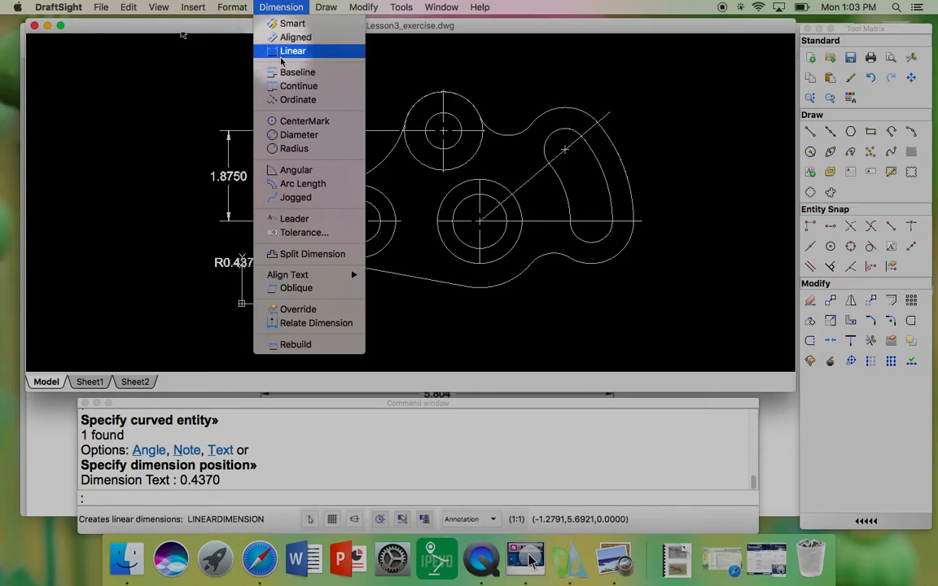
pyautogui.click(306, 172)
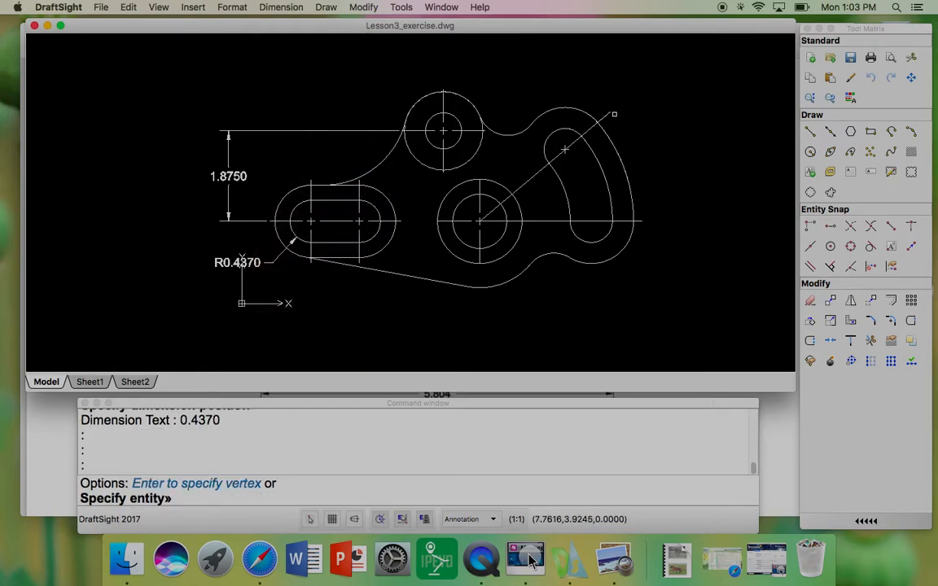
pyautogui.click(609, 115)
pyautogui.click(641, 221)
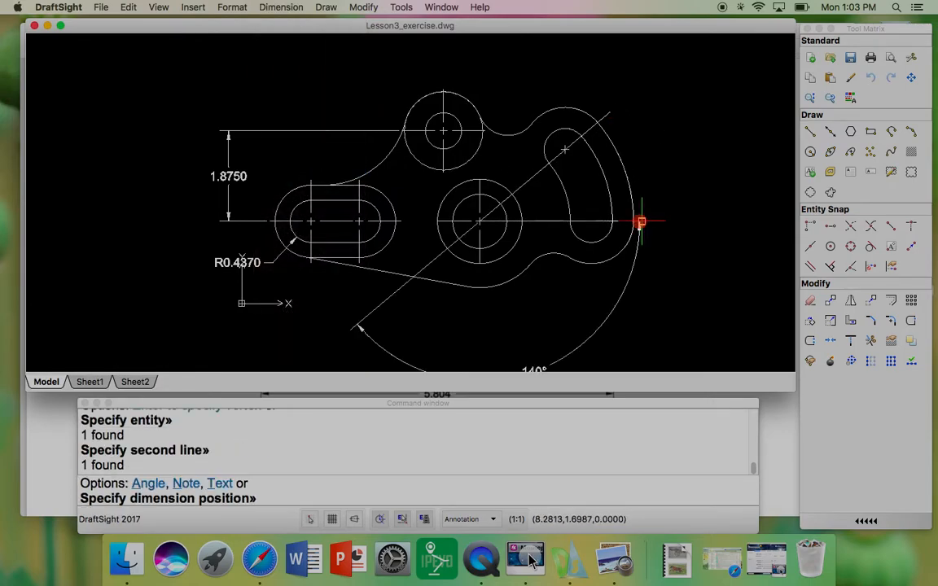
pyautogui.click(653, 127)
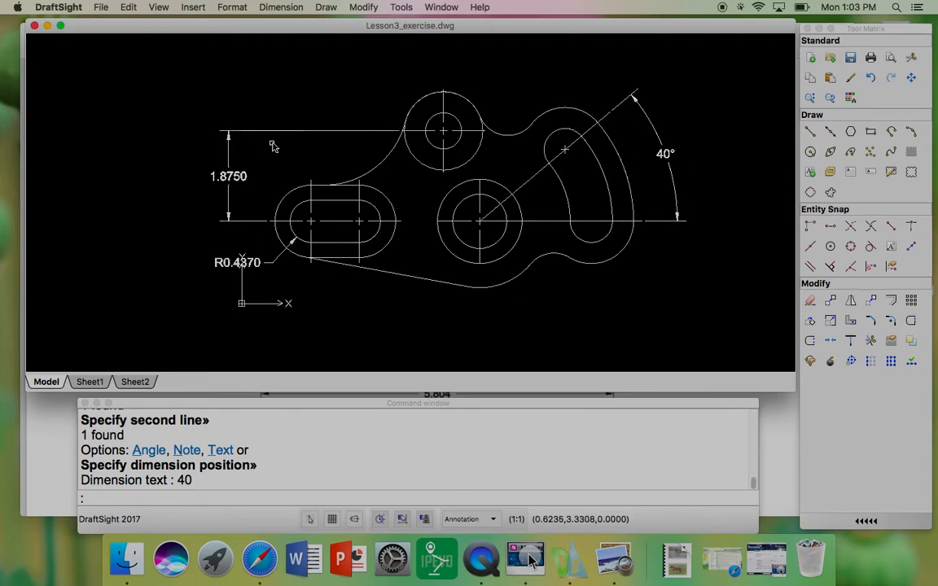
# Step: Add a diameter dimension to the small hole in the upper boss, placing it above the part
pyautogui.click(286, 8)
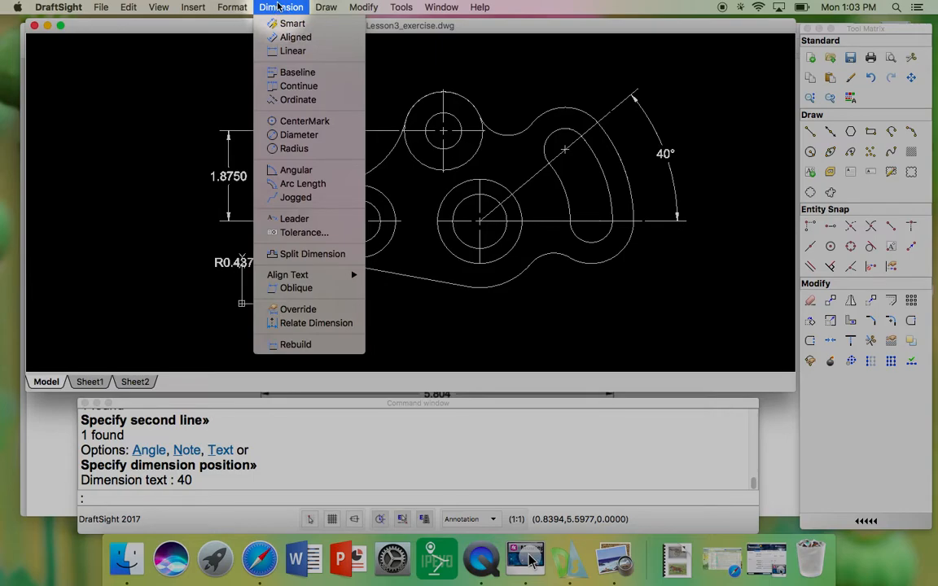
pyautogui.click(299, 135)
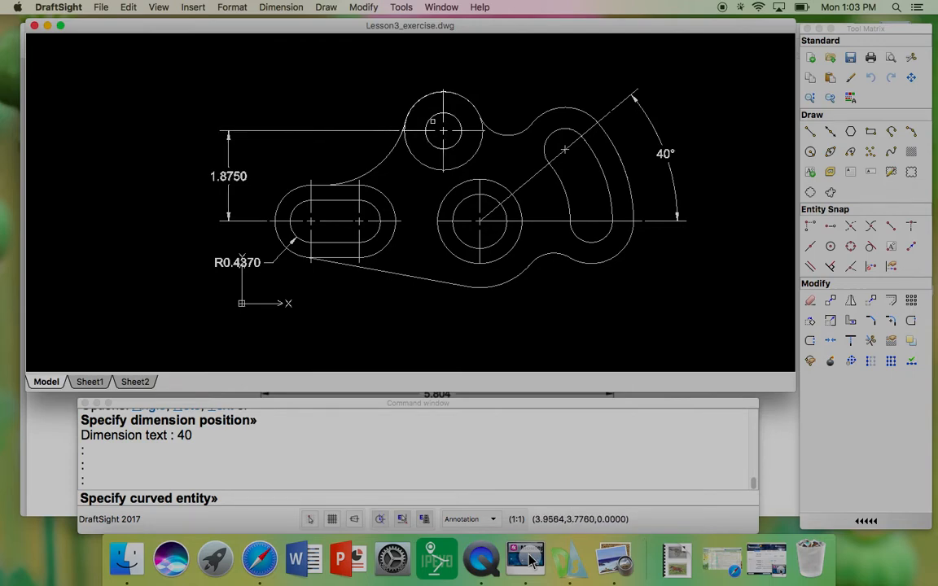
pyautogui.click(416, 102)
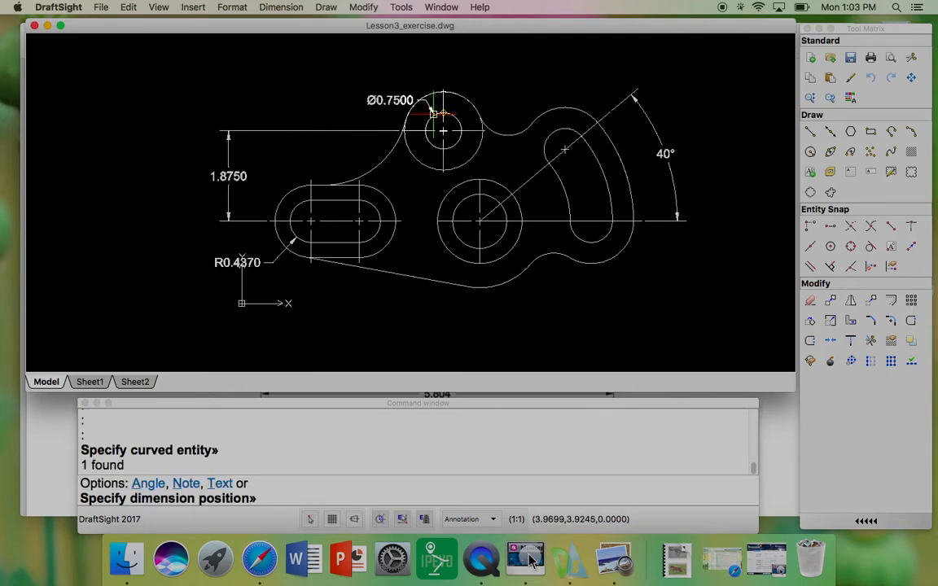
pyautogui.click(408, 66)
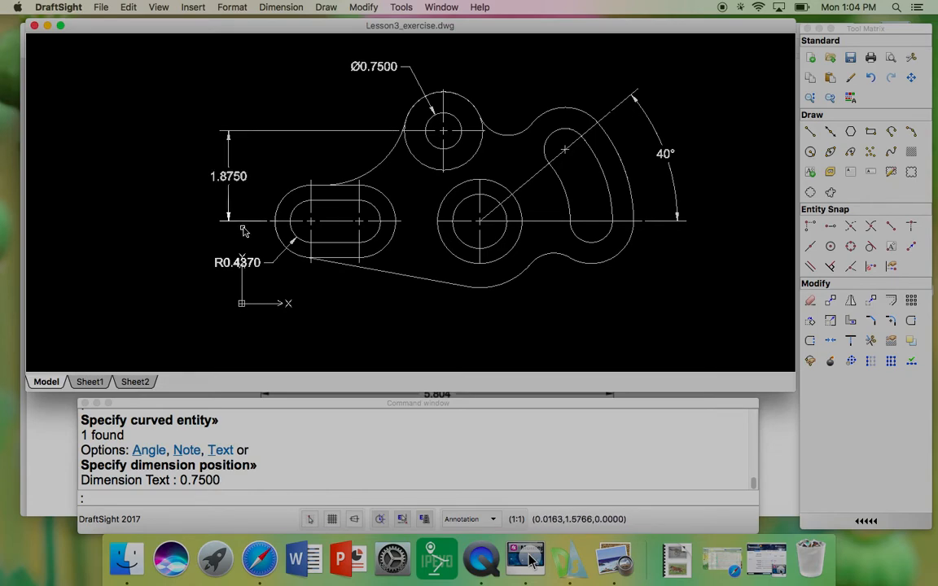
# Step: Zoom in to inspect the dimension arrowheads closely, then clear the selection
pyautogui.scroll(8, 245, 234)
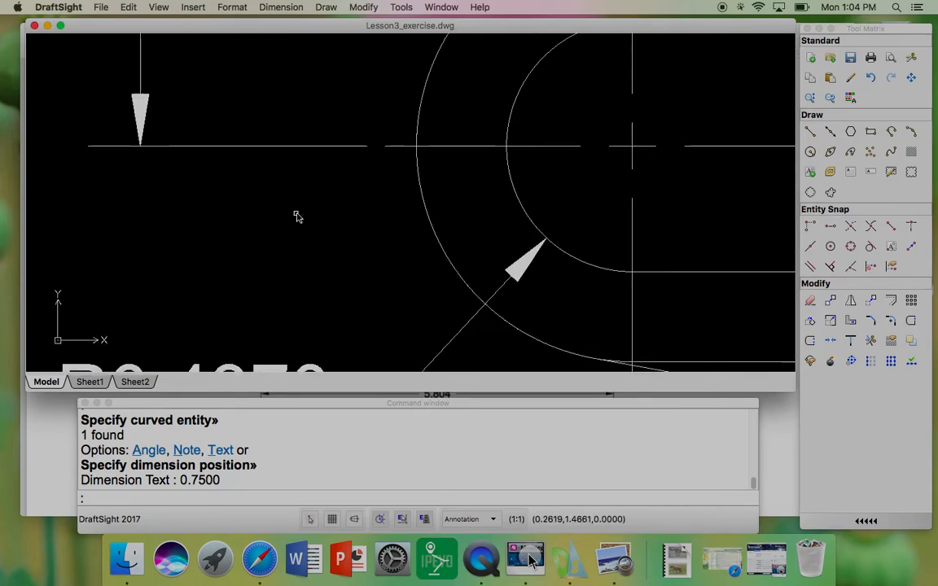
pyautogui.click(359, 147)
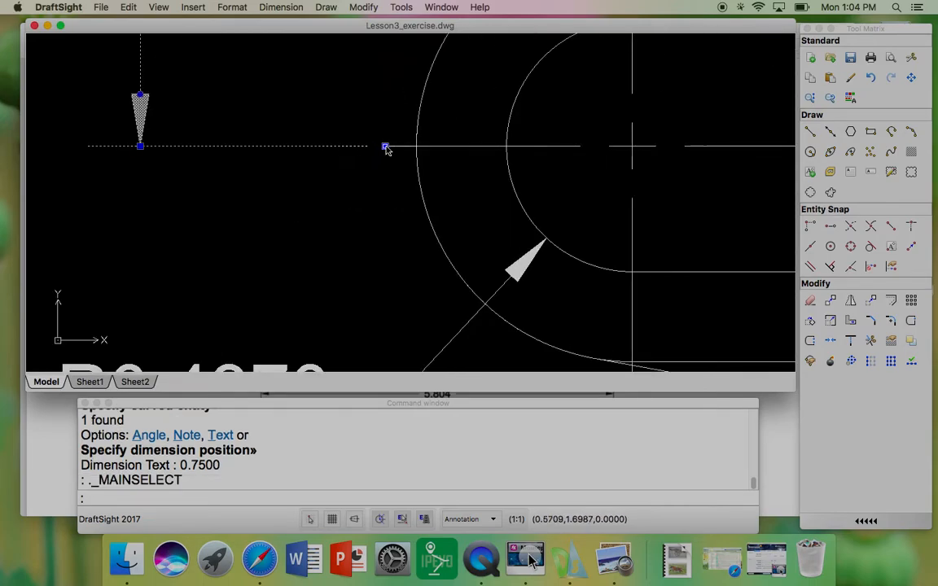
pyautogui.scroll(-2, 383, 150)
pyautogui.scroll(-1, 383, 153)
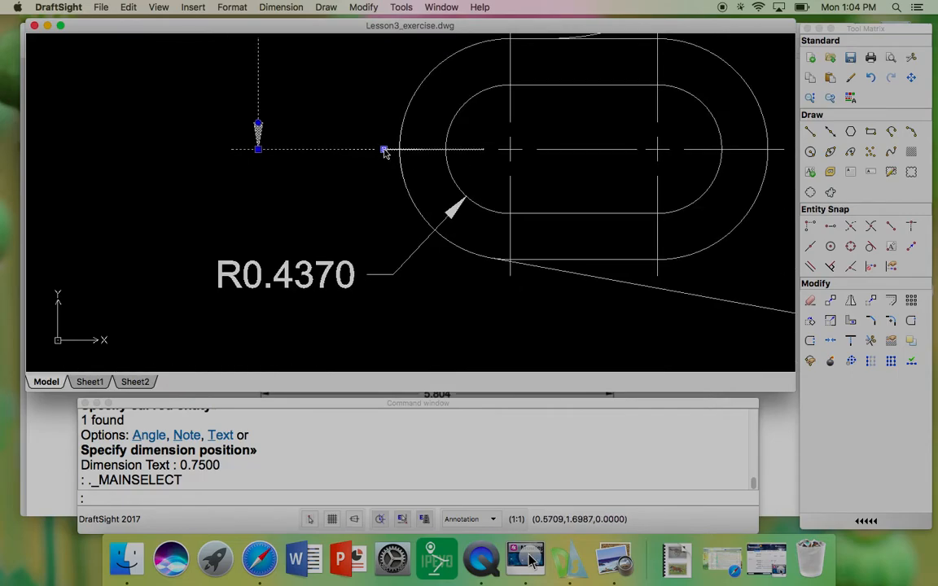
pyautogui.scroll(4, 377, 153)
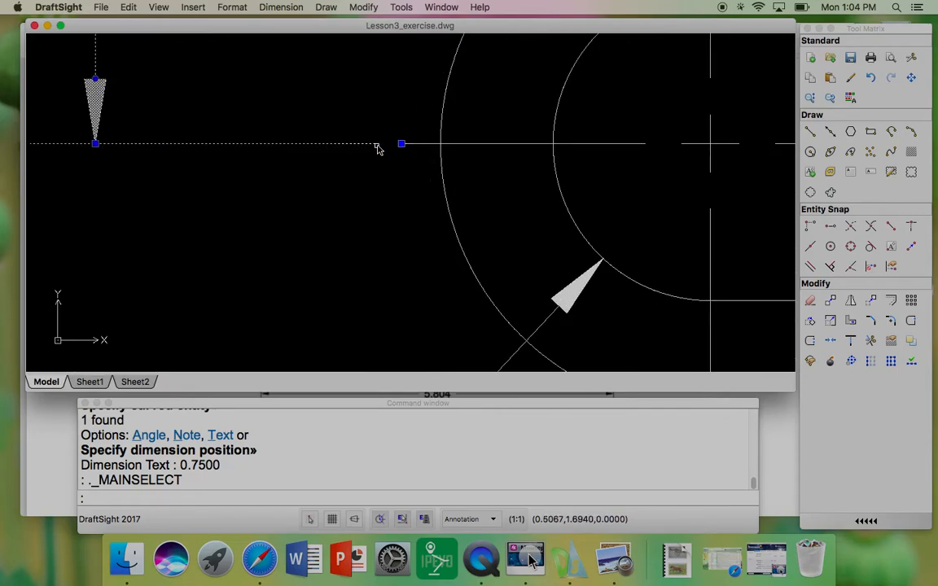
pyautogui.scroll(-2, 269, 268)
pyautogui.scroll(3, 318, 233)
pyautogui.scroll(-9, 290, 221)
pyautogui.moveTo(392, 205); pyautogui.dragTo(358, 214, button='middle')
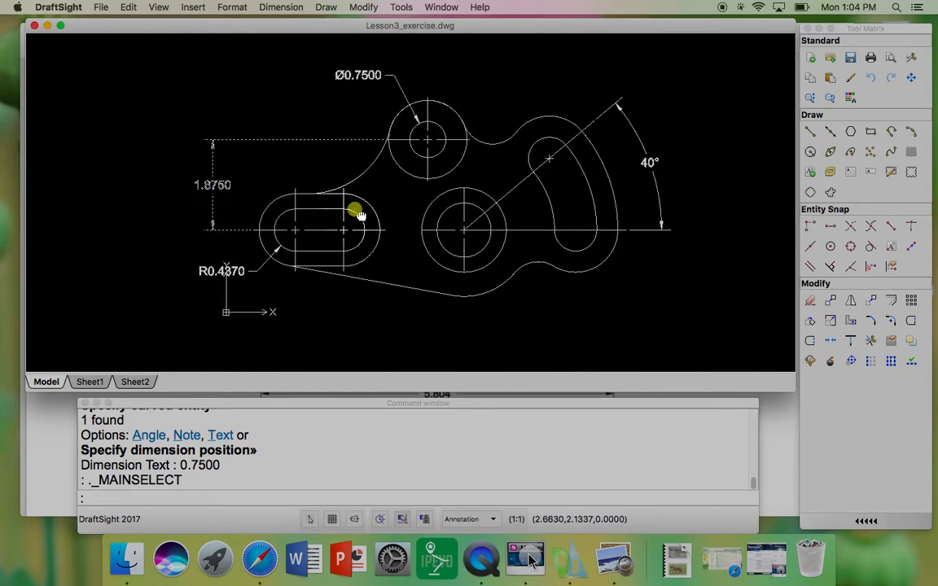
pyautogui.press('Escape')
pyautogui.press('Escape')
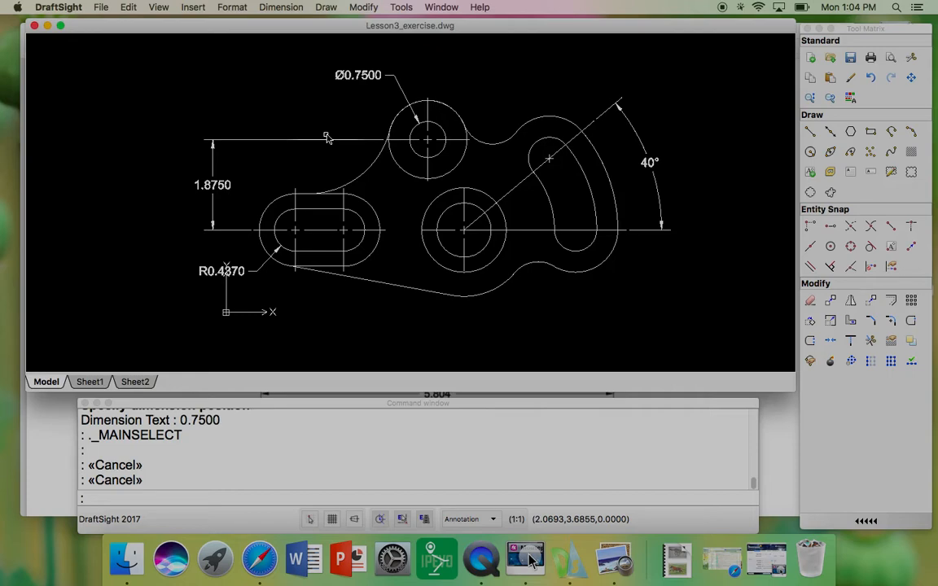
# Step: Open the dimension style settings and set the arrow size to 0.12
pyautogui.click(233, 8)
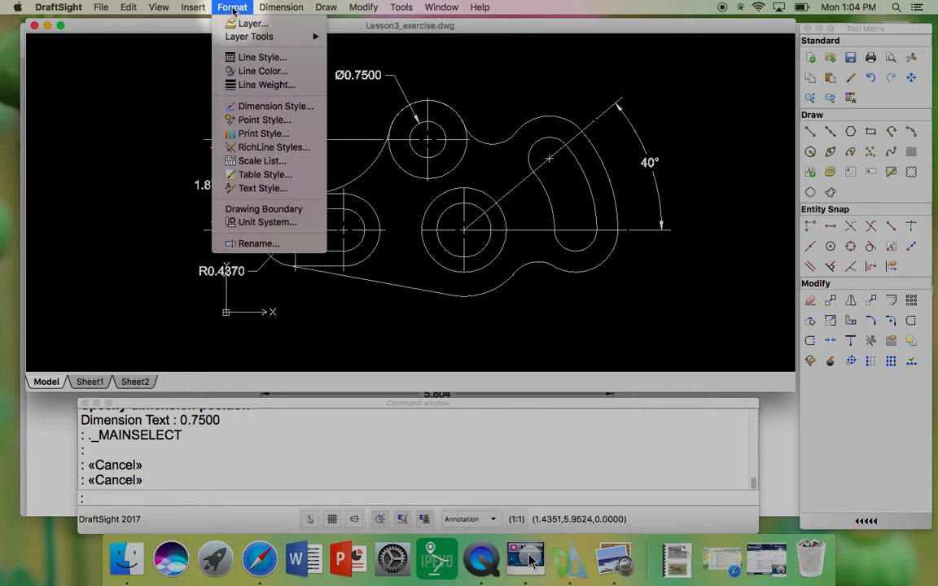
pyautogui.click(247, 107)
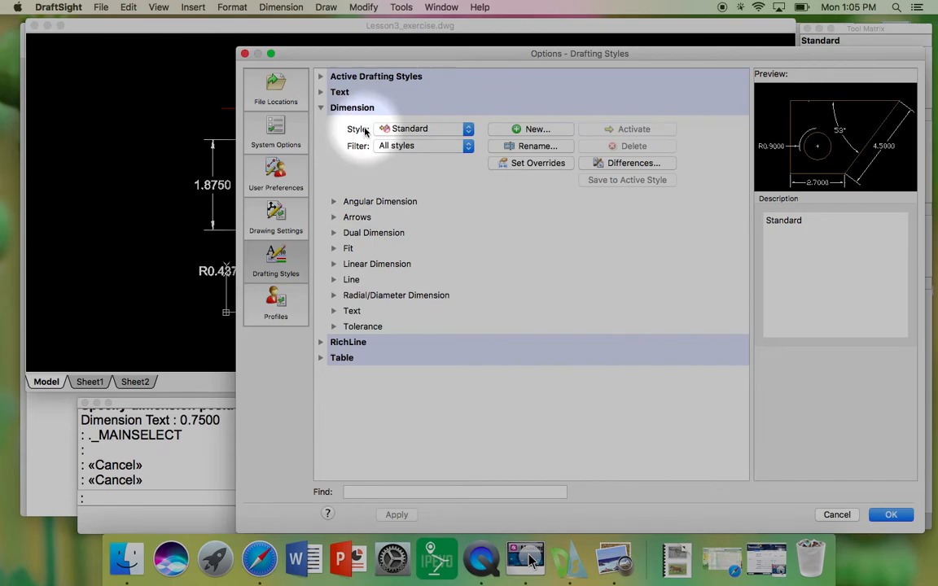
pyautogui.click(334, 217)
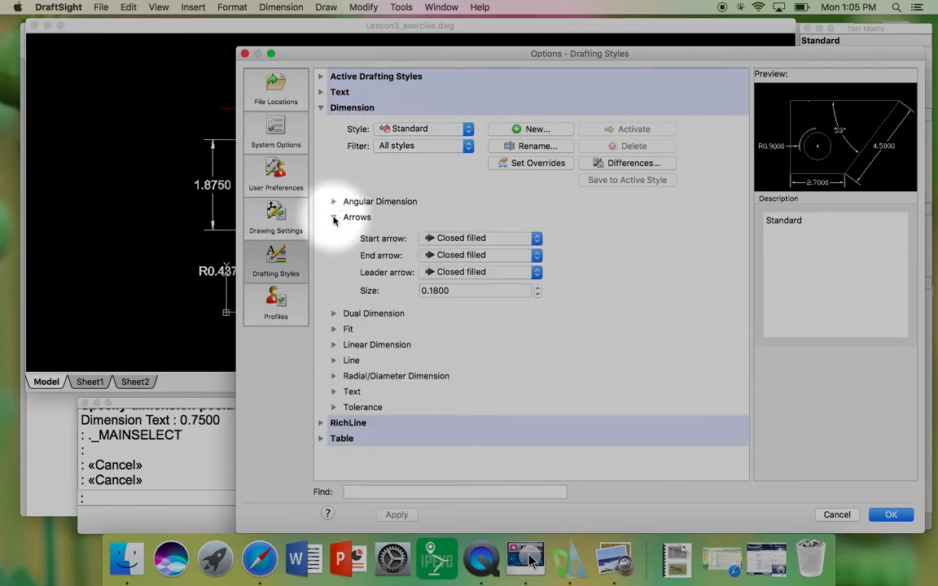
pyautogui.click(452, 291)
pyautogui.click(434, 291)
pyautogui.moveTo(434, 290); pyautogui.dragTo(518, 291)
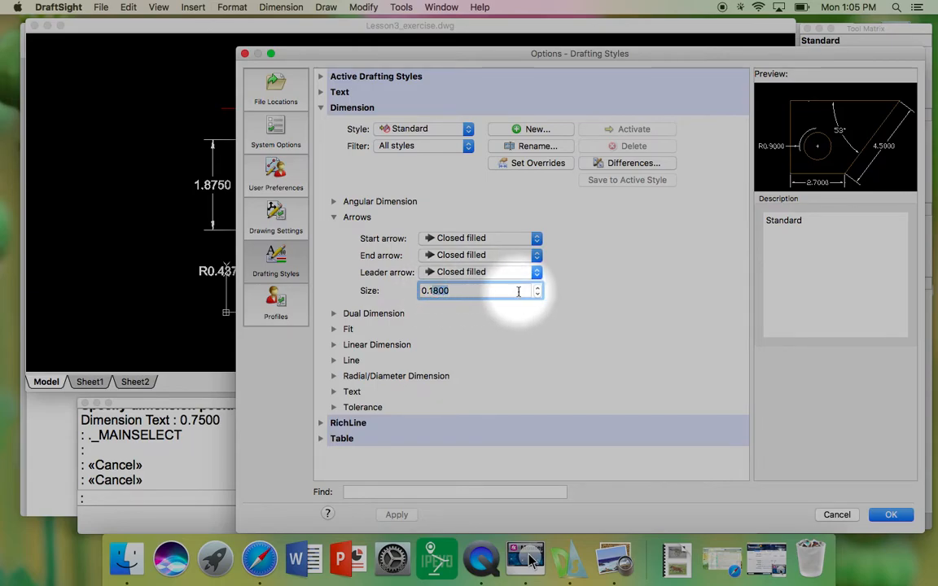
pyautogui.press('BackSpace')
pyautogui.write('2')
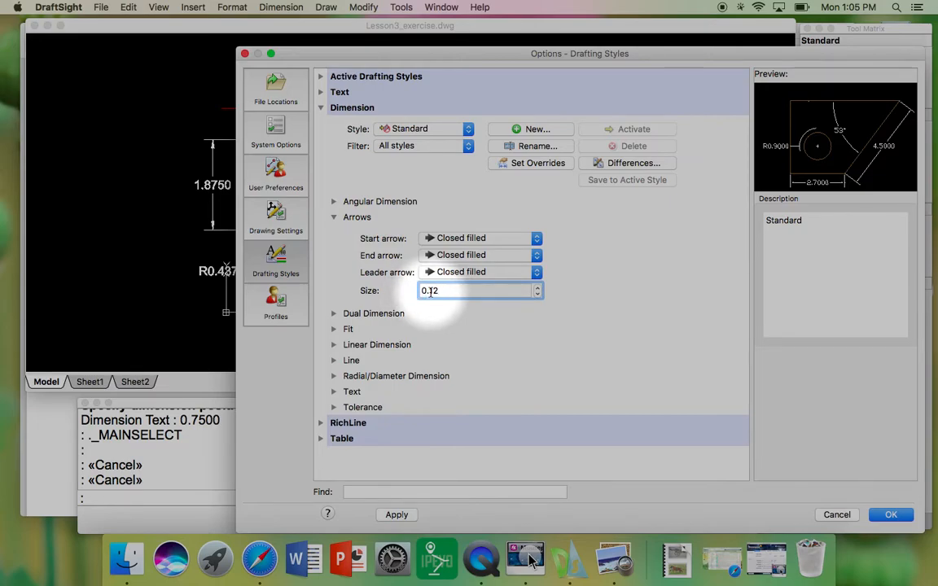
# Step: Set the extension line offset to 0.1 in the dimension line settings and apply the change
pyautogui.click(333, 216)
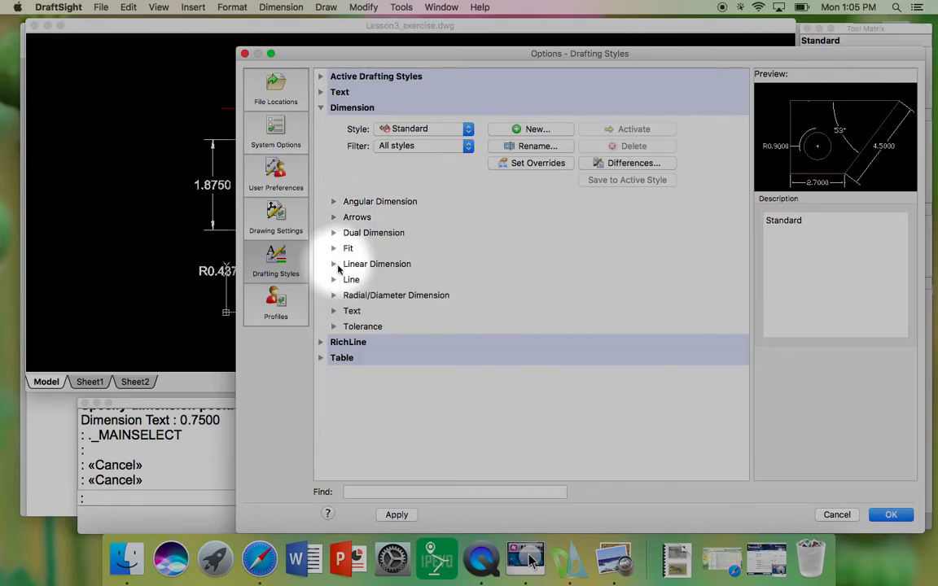
pyautogui.click(334, 280)
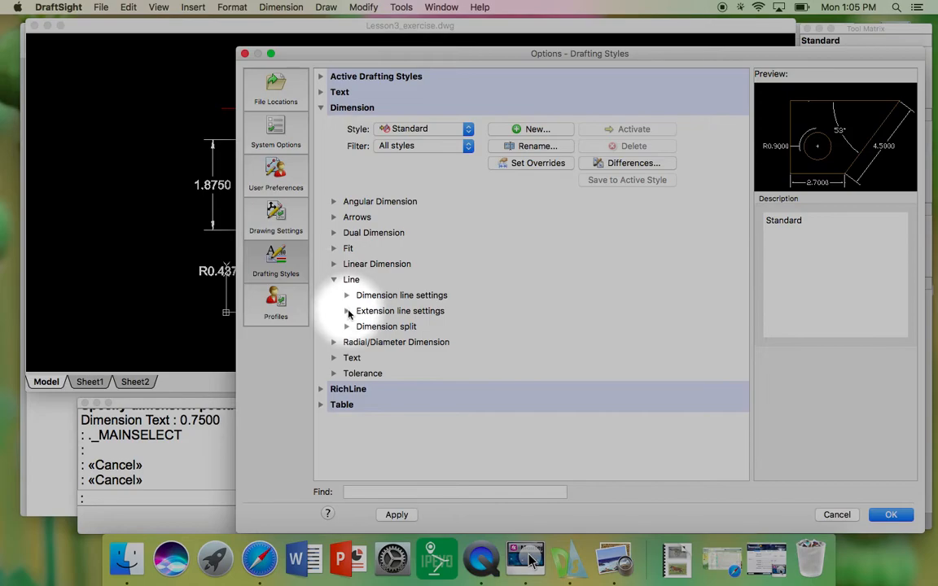
pyautogui.click(348, 312)
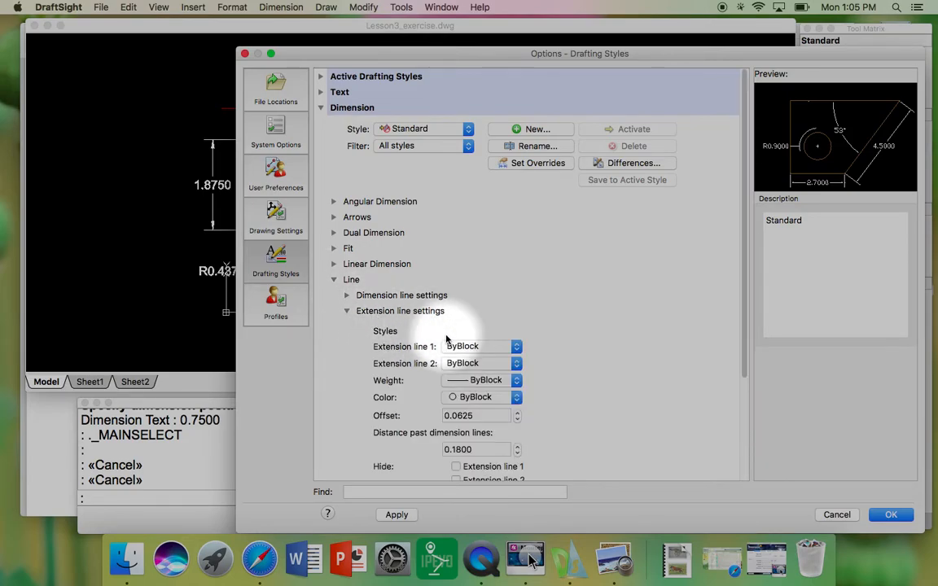
pyautogui.moveTo(744, 255); pyautogui.dragTo(744, 310)
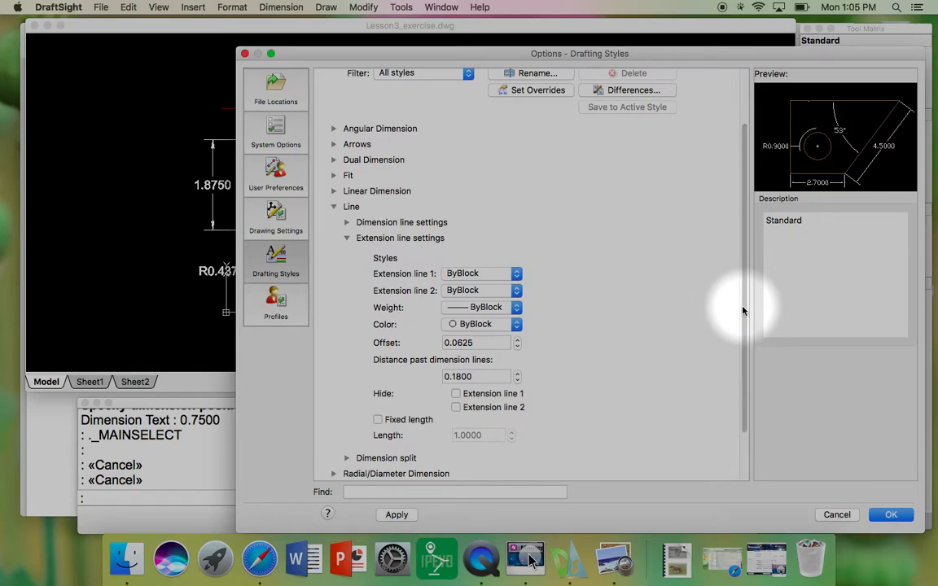
pyautogui.doubleClick(469, 342)
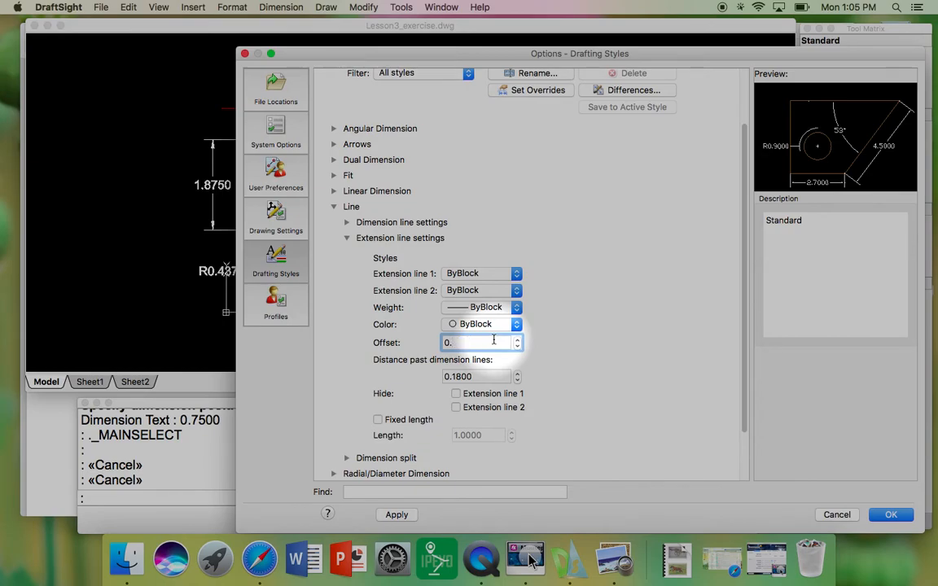
pyautogui.write('0.1')
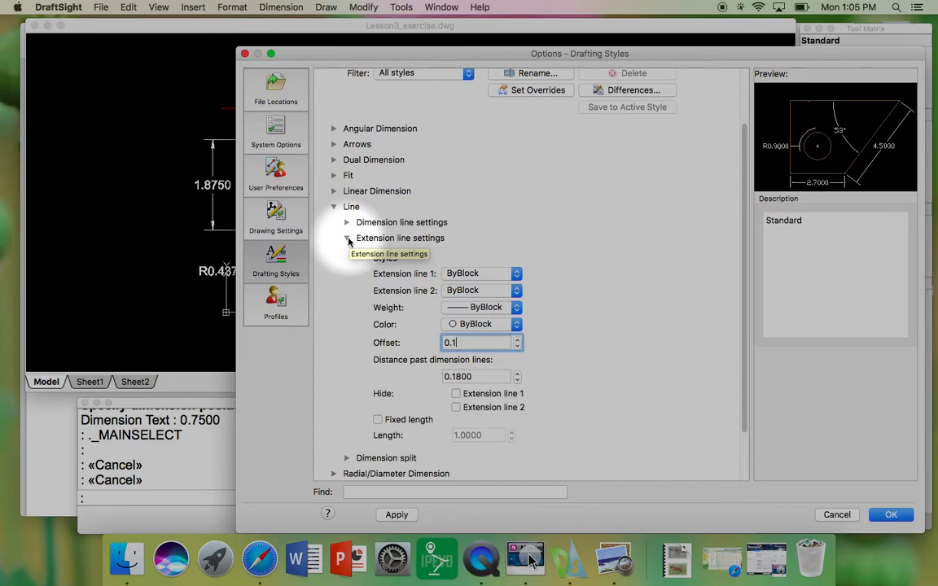
pyautogui.click(396, 516)
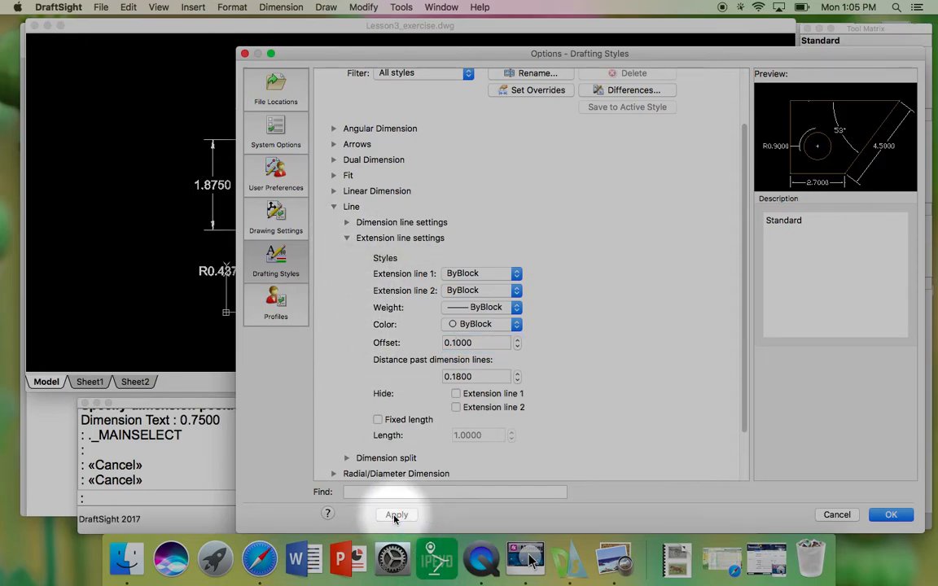
# Step: Set the dimension text height to 0.1, apply it and close the drafting styles dialog
pyautogui.click(337, 146)
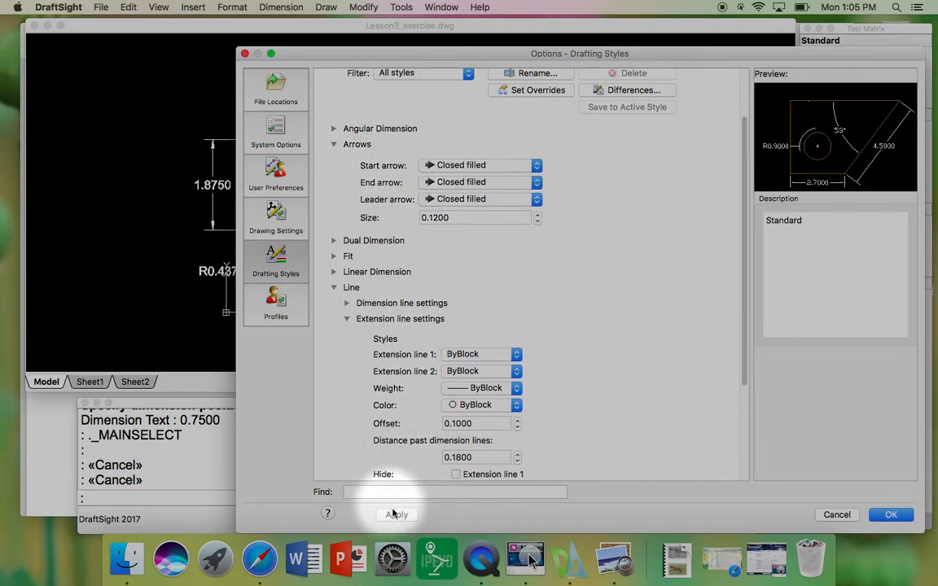
pyautogui.click(334, 145)
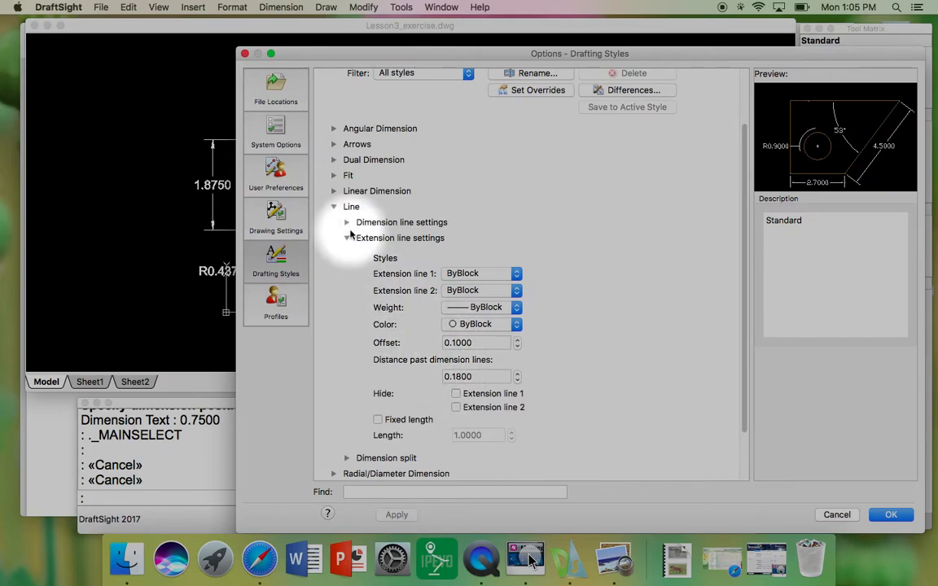
pyautogui.click(349, 237)
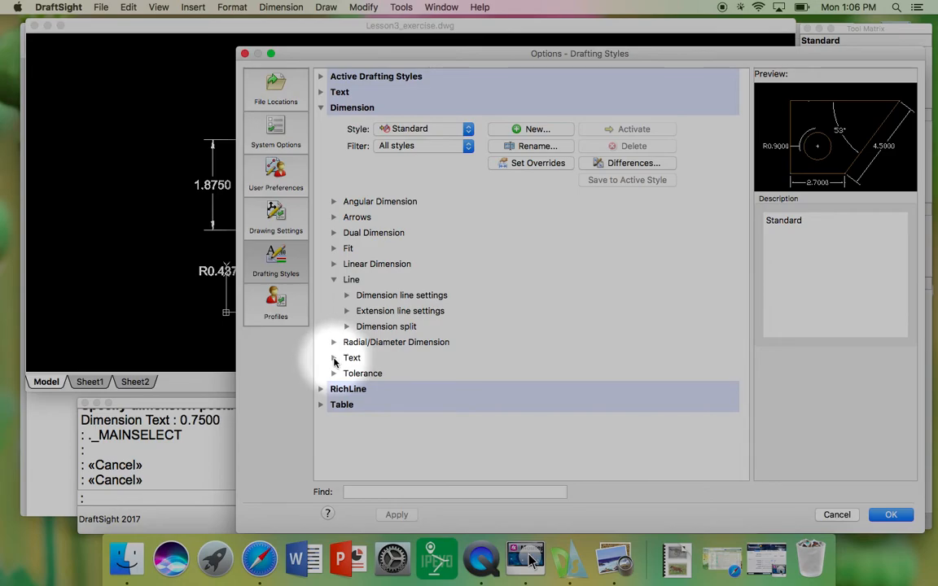
pyautogui.click(334, 358)
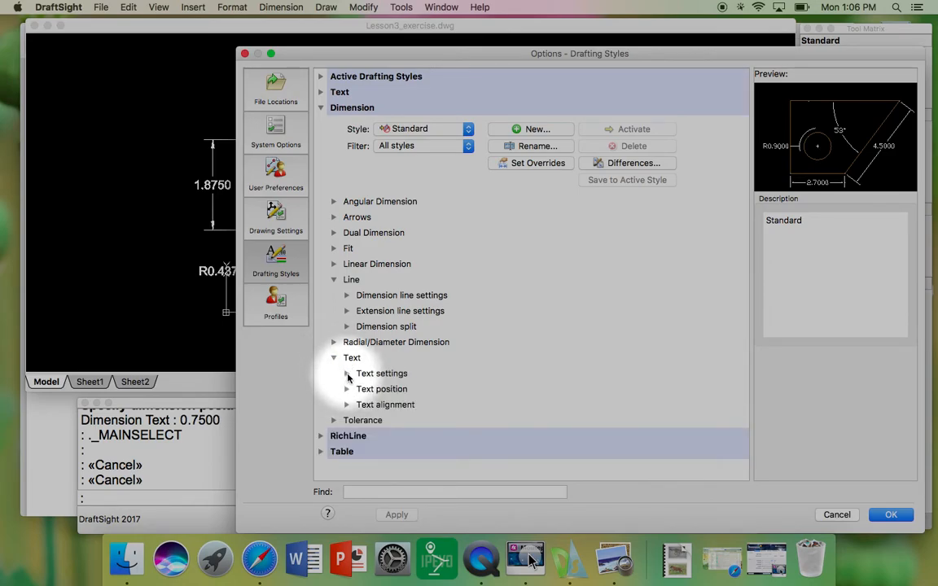
pyautogui.click(348, 375)
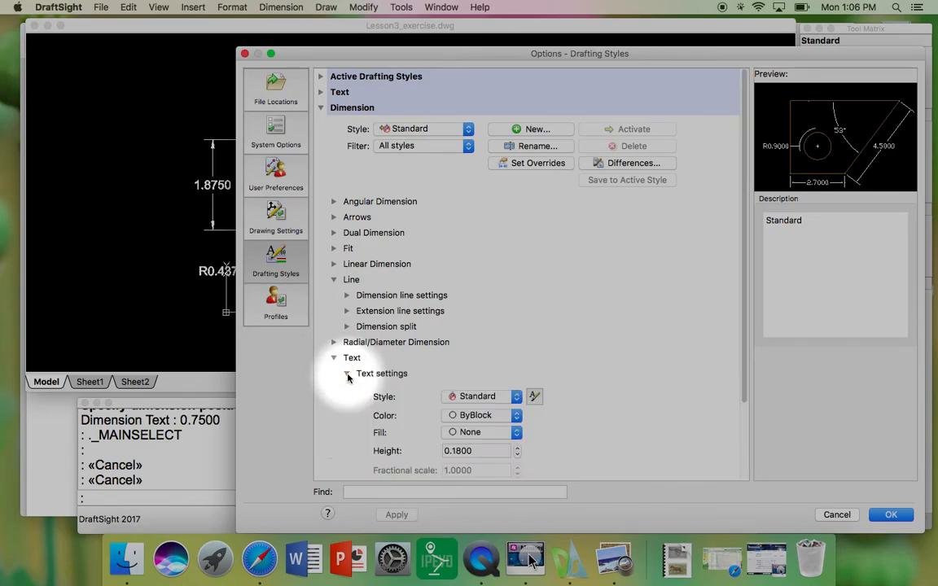
pyautogui.click(476, 450)
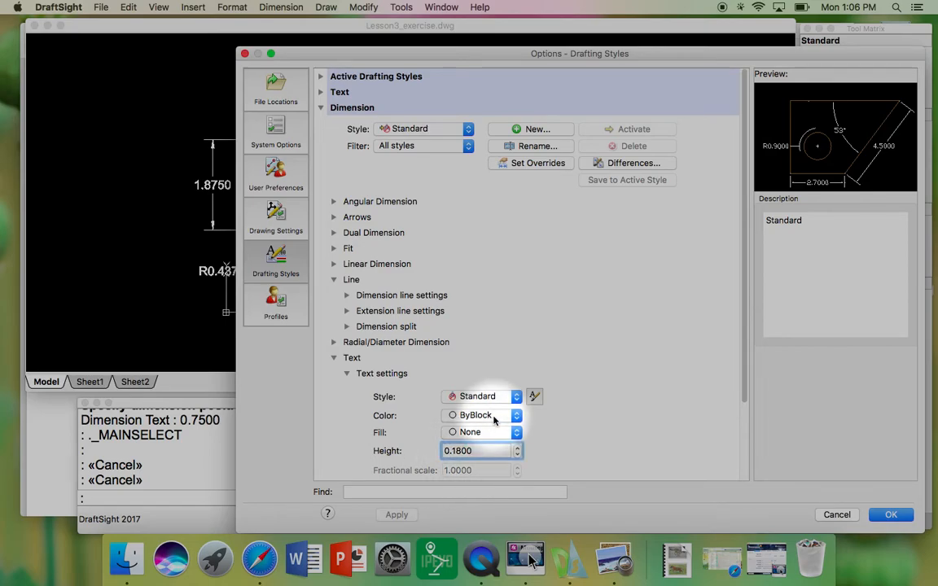
pyautogui.press('BackSpace')
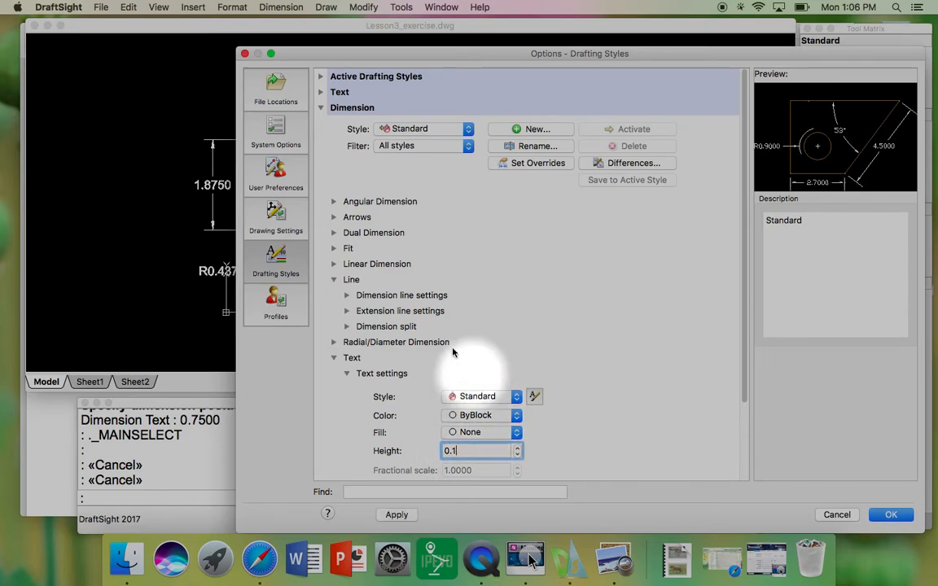
pyautogui.scroll(-3, 456, 350)
pyautogui.click(395, 516)
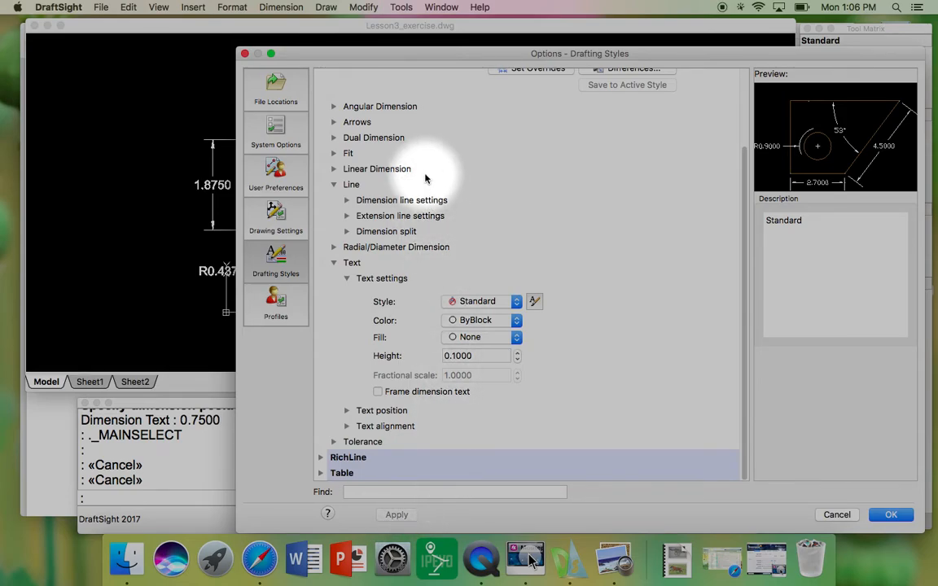
pyautogui.click(891, 514)
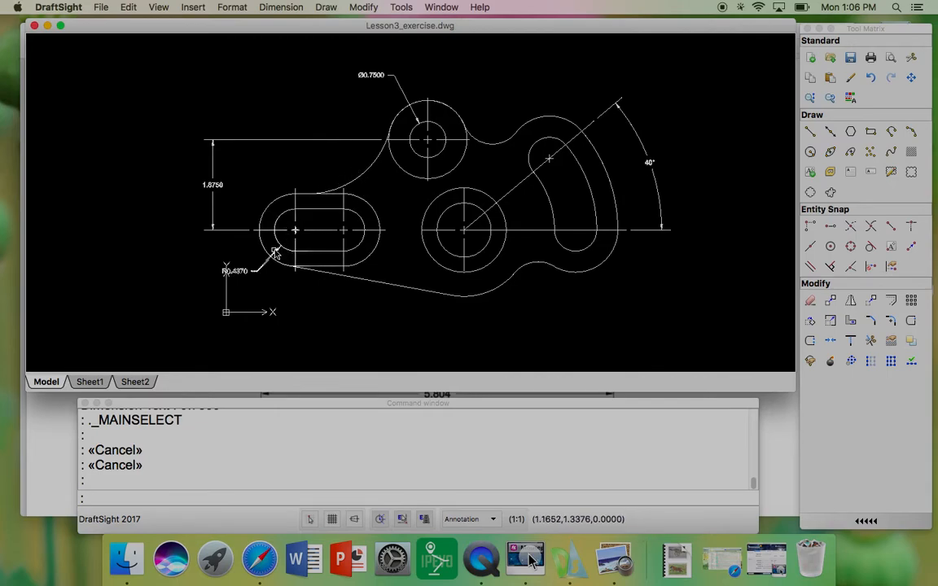
# Step: Zoom in on the drawing to inspect the resized dimension arrows and text
pyautogui.scroll(3, 247, 237)
pyautogui.scroll(3, 246, 236)
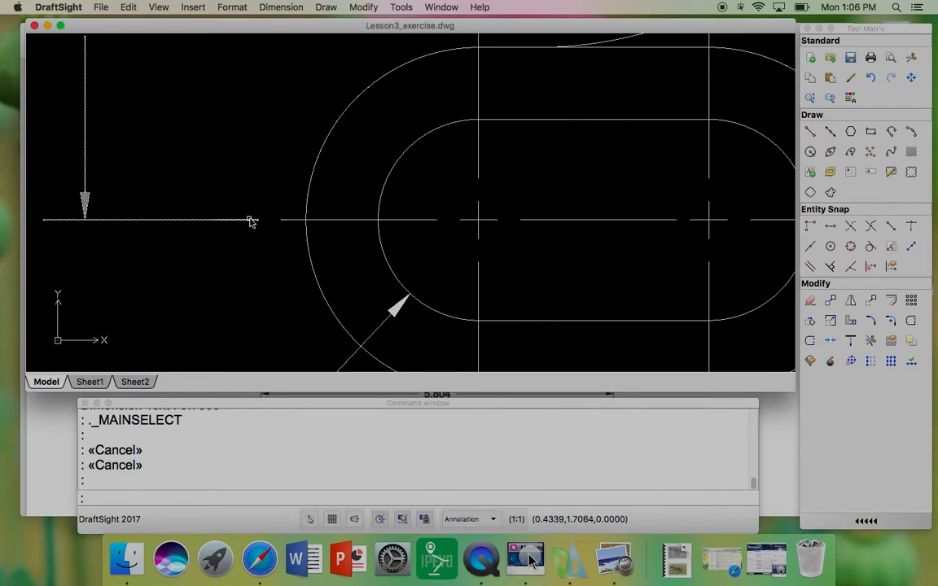
pyautogui.scroll(-4, 231, 247)
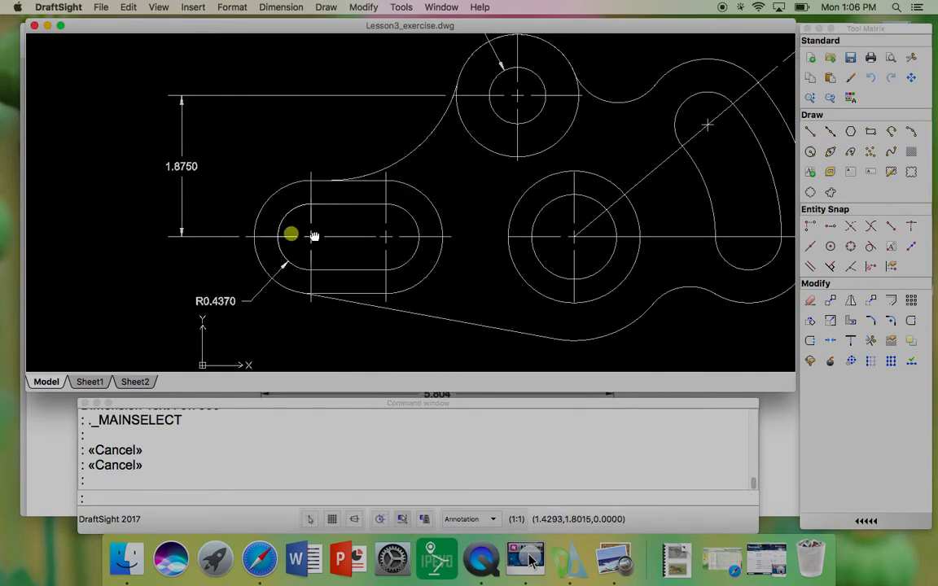
pyautogui.scroll(-2, 268, 241)
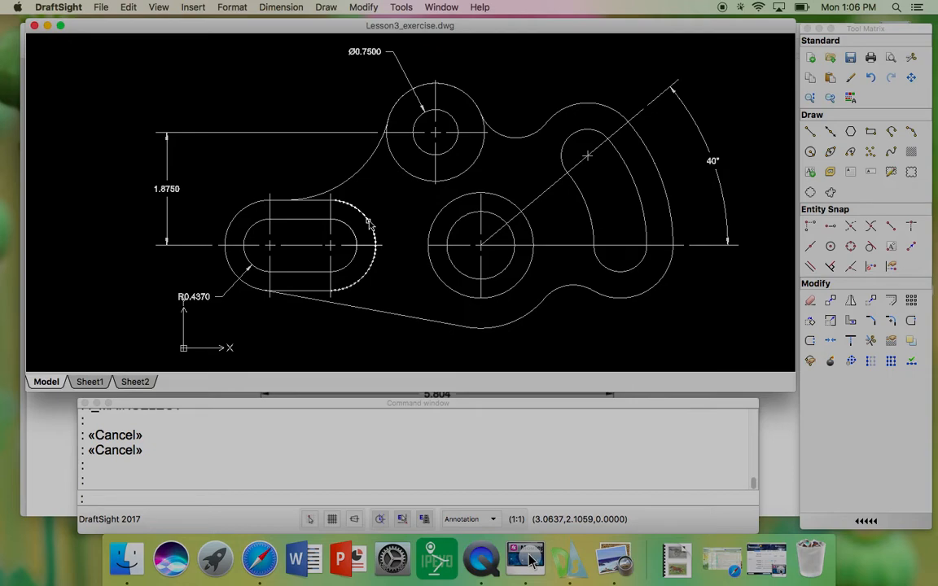
pyautogui.click(198, 246)
pyautogui.scroll(5, 205, 249)
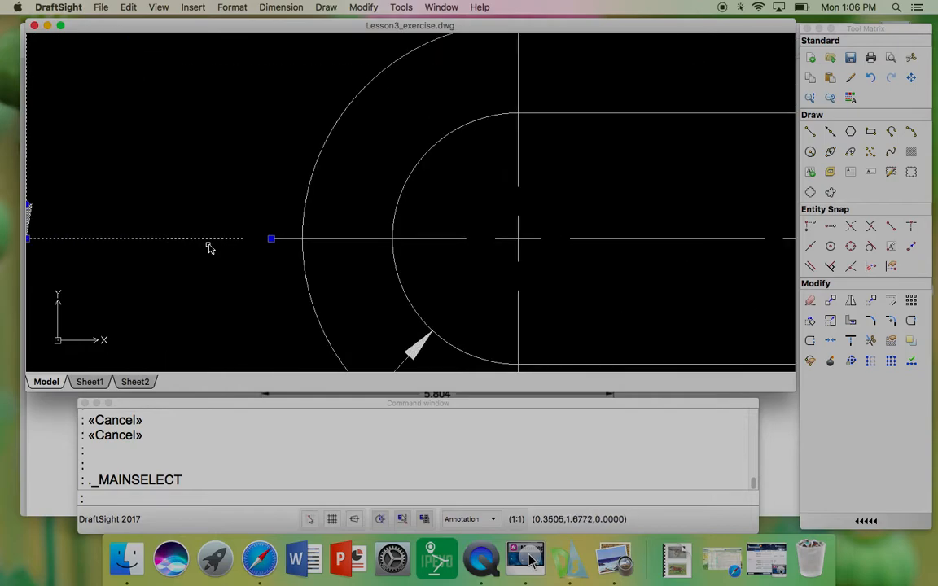
pyautogui.press('Escape')
pyautogui.scroll(-5, 212, 246)
pyautogui.scroll(1, 214, 244)
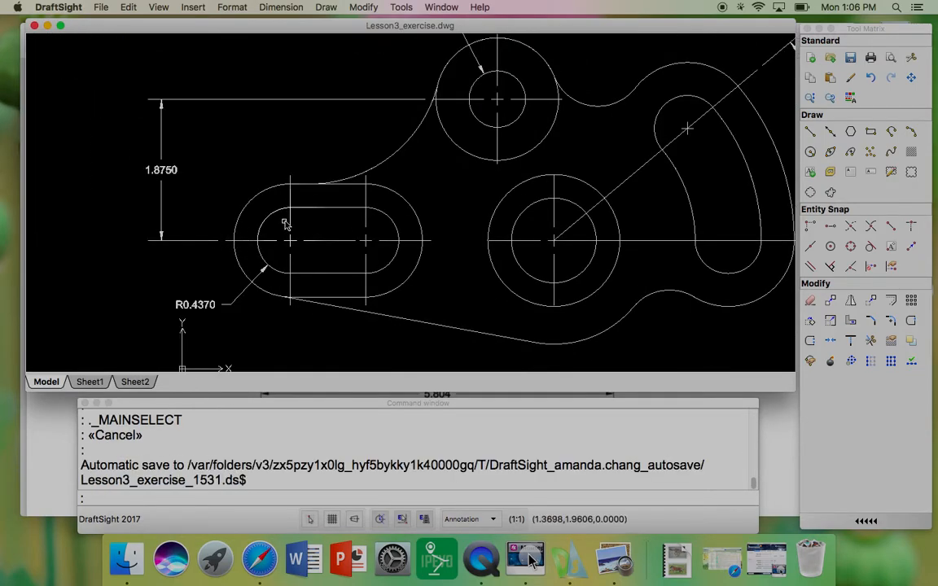
pyautogui.scroll(-1, 213, 260)
pyautogui.moveTo(272, 205); pyautogui.dragTo(293, 216, button='middle')
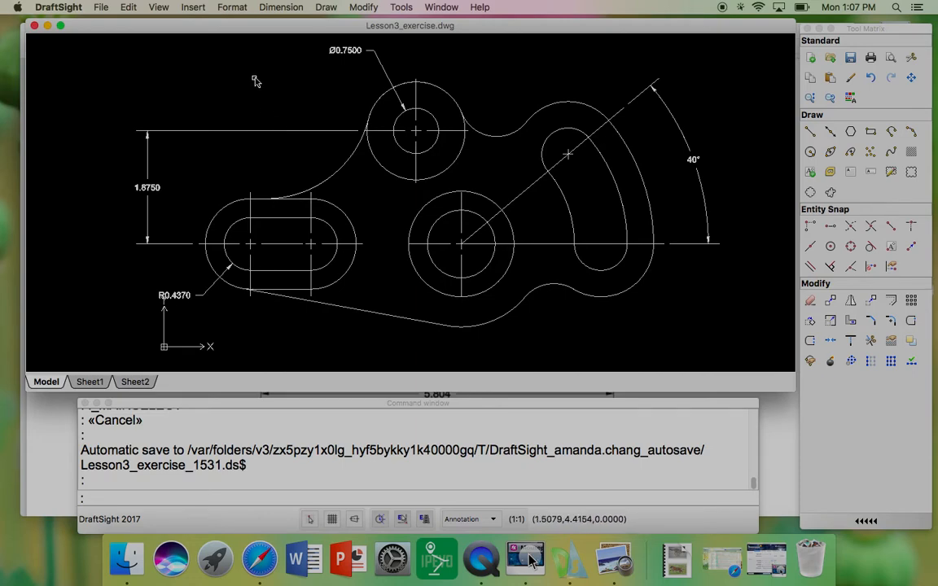
# Step: Open the Layers Manager and create a new layer named ConstructionLine
pyautogui.click(238, 8)
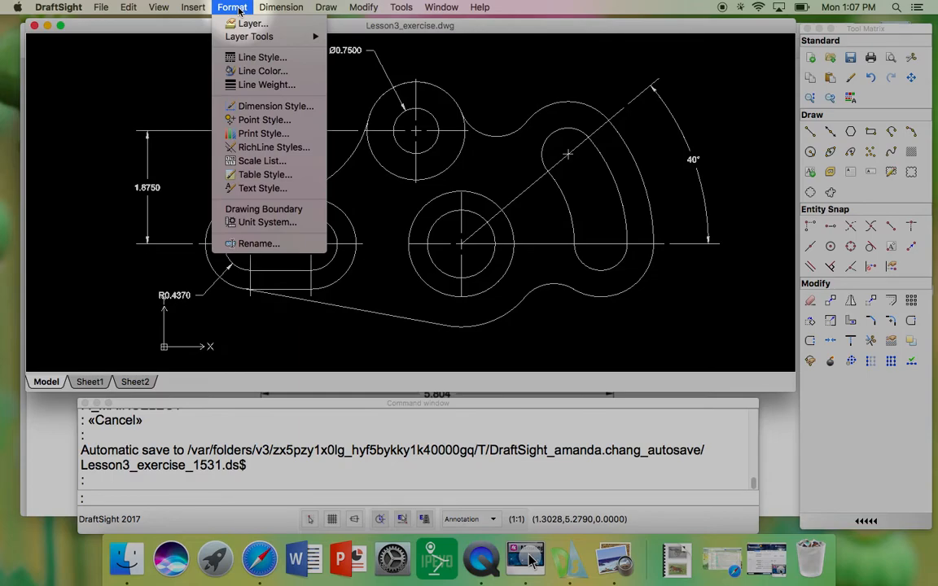
pyautogui.click(238, 24)
pyautogui.moveTo(440, 127); pyautogui.dragTo(430, 57)
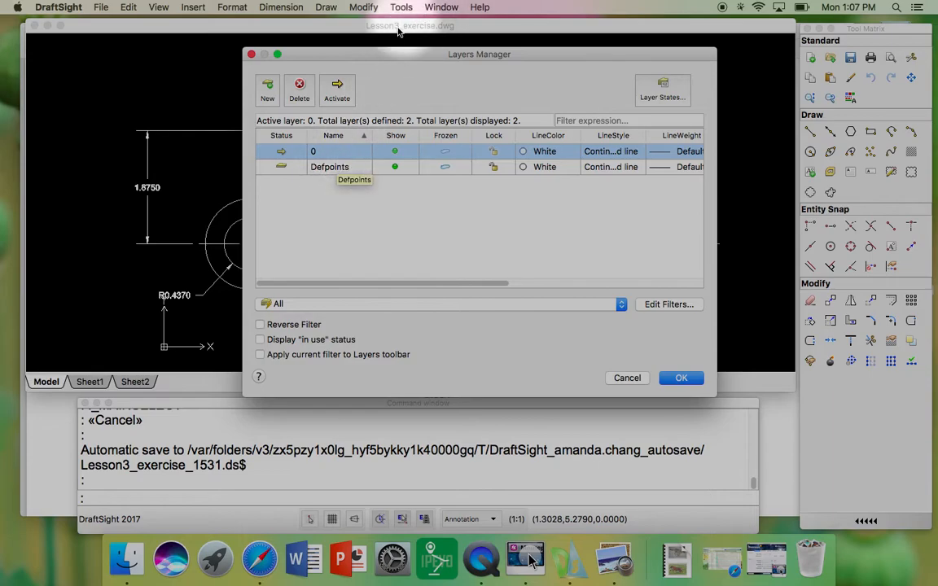
pyautogui.moveTo(387, 54)
pyautogui.mouseDown()
pyautogui.moveTo(751, 81)
pyautogui.moveTo(714, 63)
pyautogui.mouseUp()
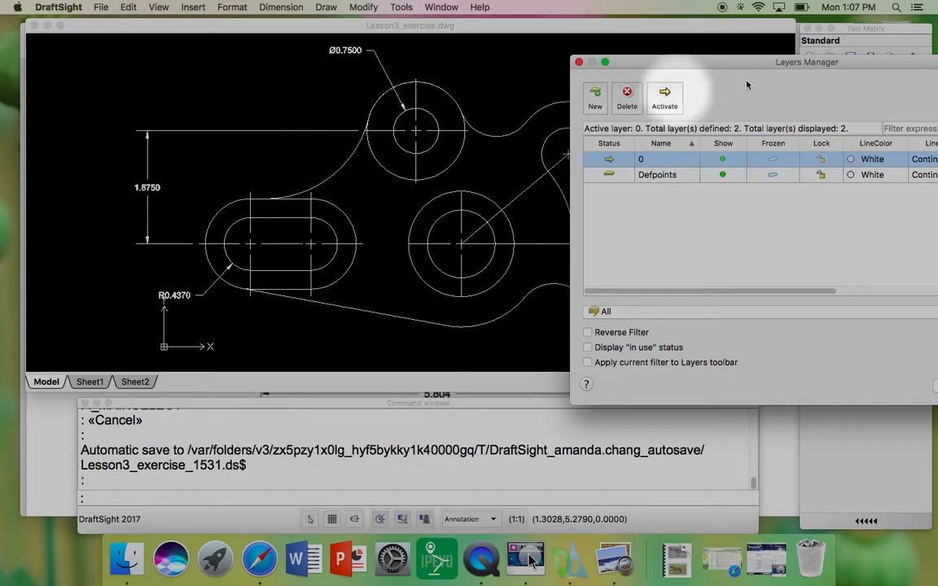
pyautogui.moveTo(737, 62); pyautogui.dragTo(378, 96)
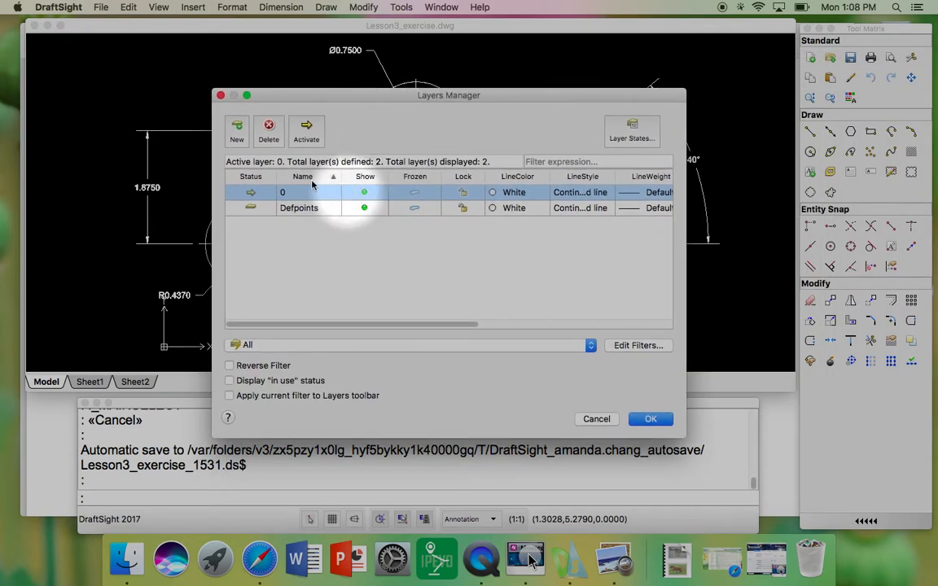
pyautogui.click(236, 134)
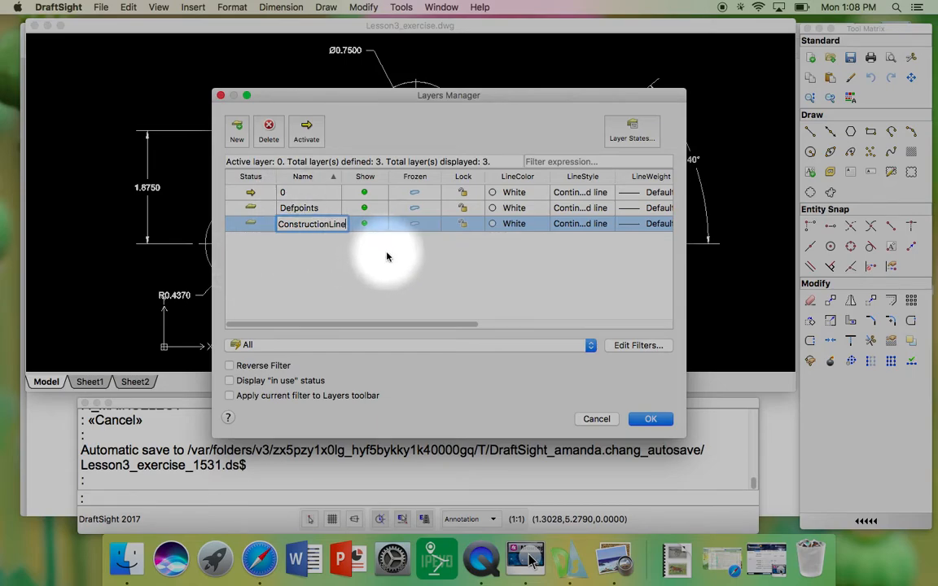
pyautogui.click(363, 248)
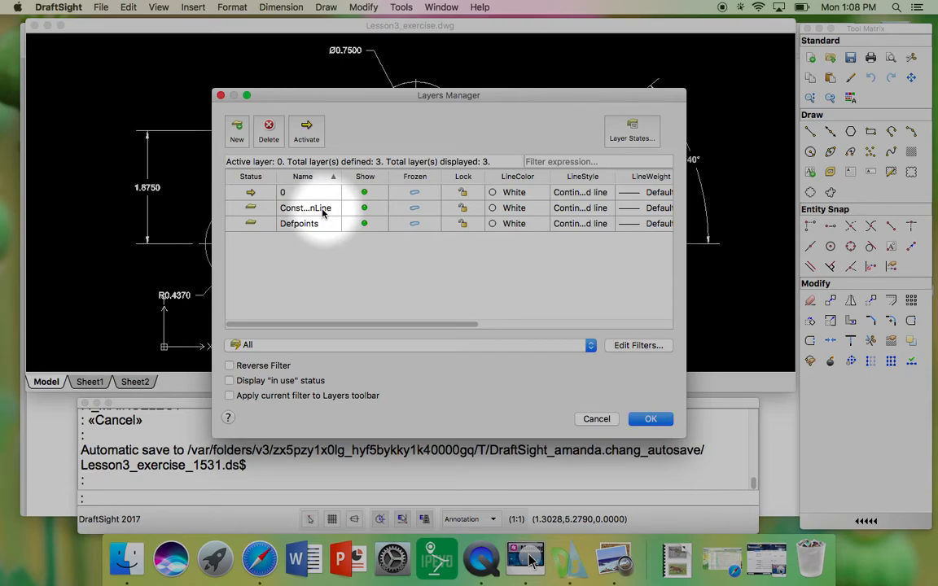
# Step: Set the ConstructionLine layer's line color to Blue
pyautogui.click(493, 209)
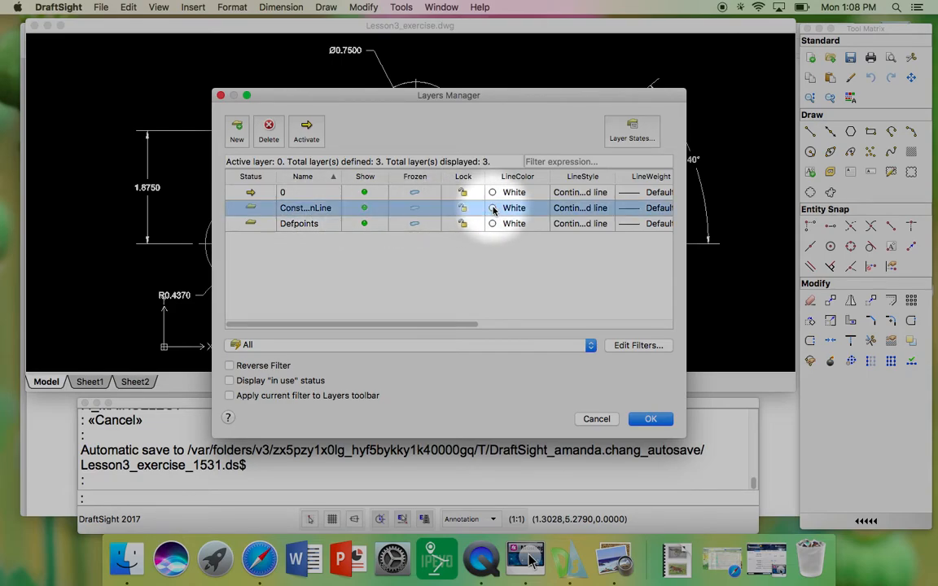
pyautogui.click(494, 210)
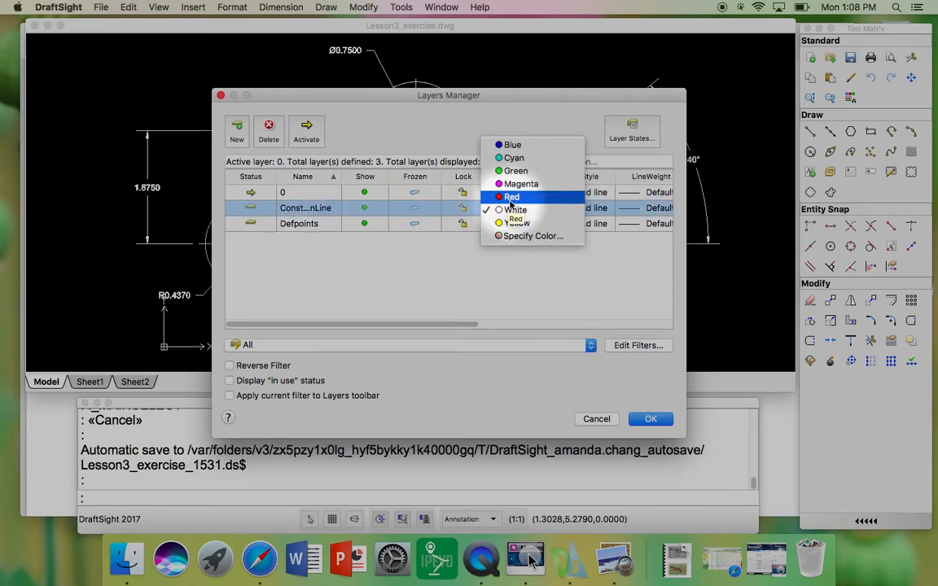
pyautogui.click(508, 147)
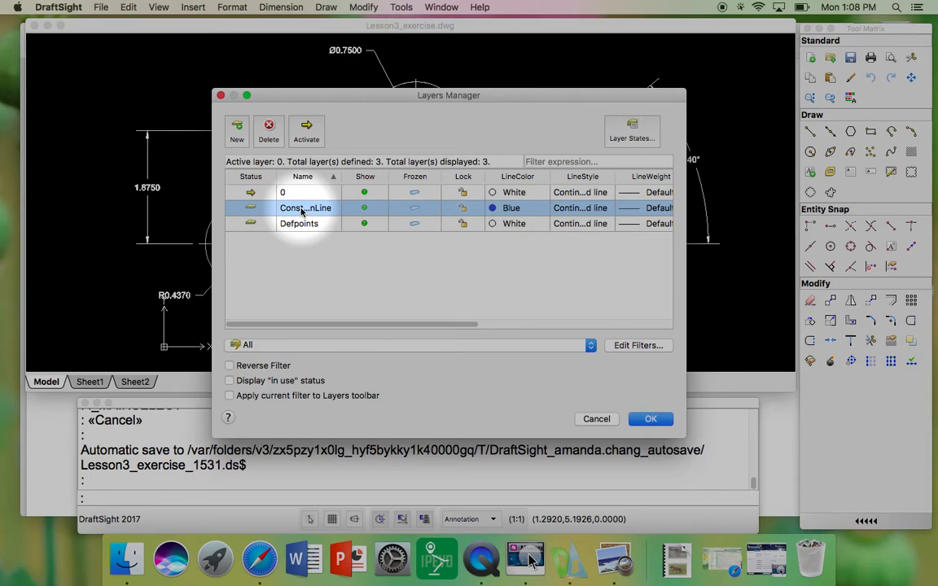
# Step: Create a new layer named Center and set its line color to Red
pyautogui.click(237, 134)
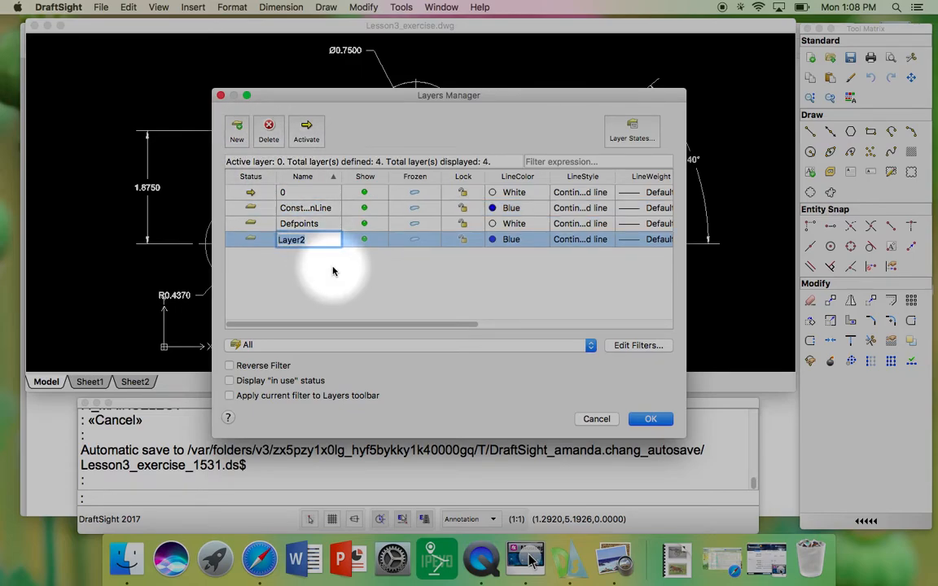
pyautogui.write('Center')
pyautogui.press('Return')
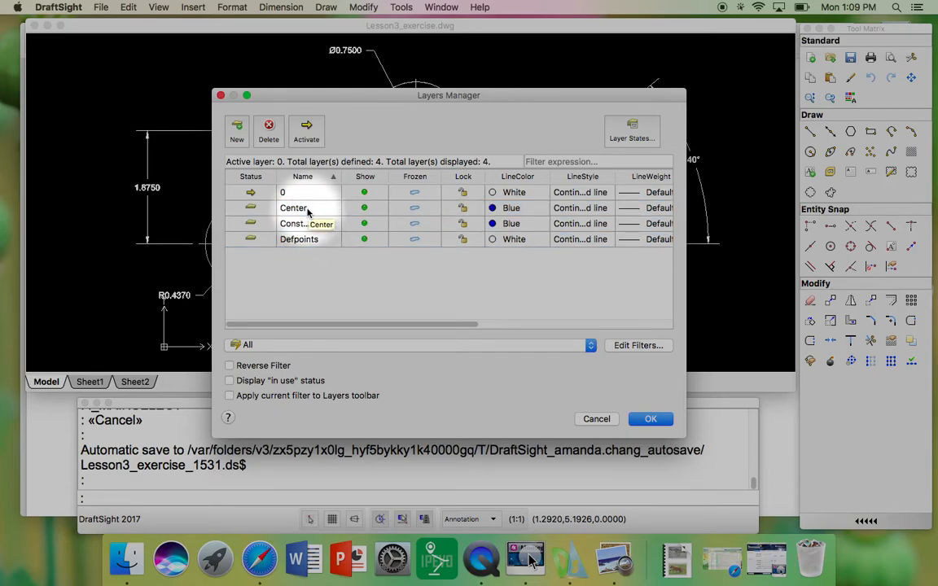
pyautogui.click(492, 209)
pyautogui.click(494, 209)
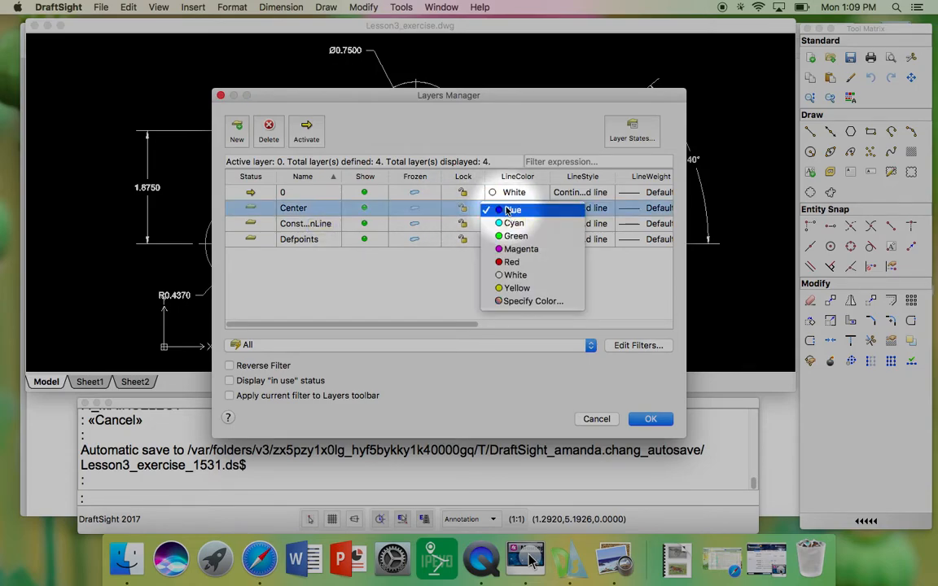
pyautogui.click(515, 262)
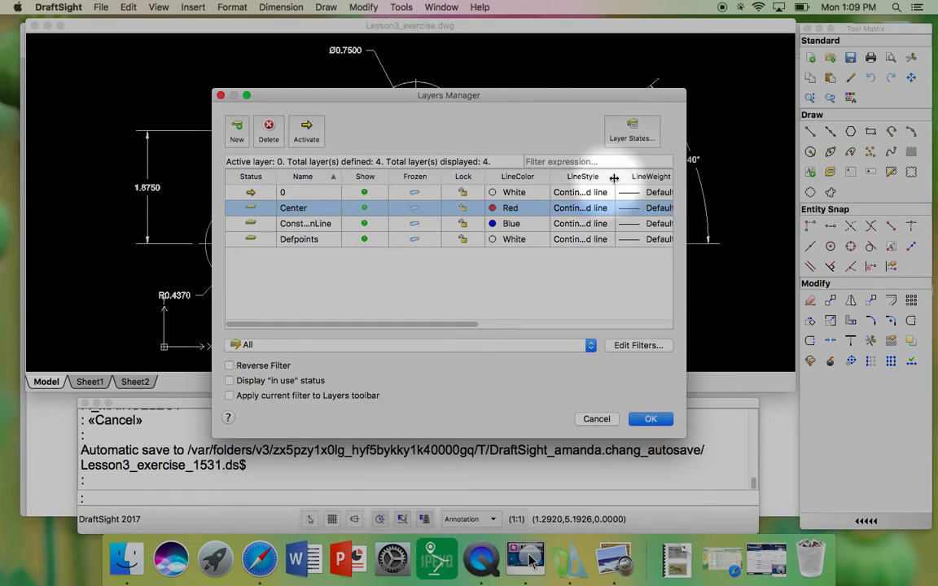
# Step: Load the CENTER line style from inch.lin, assign it to the Center layer and close the Layers Manager
pyautogui.click(575, 210)
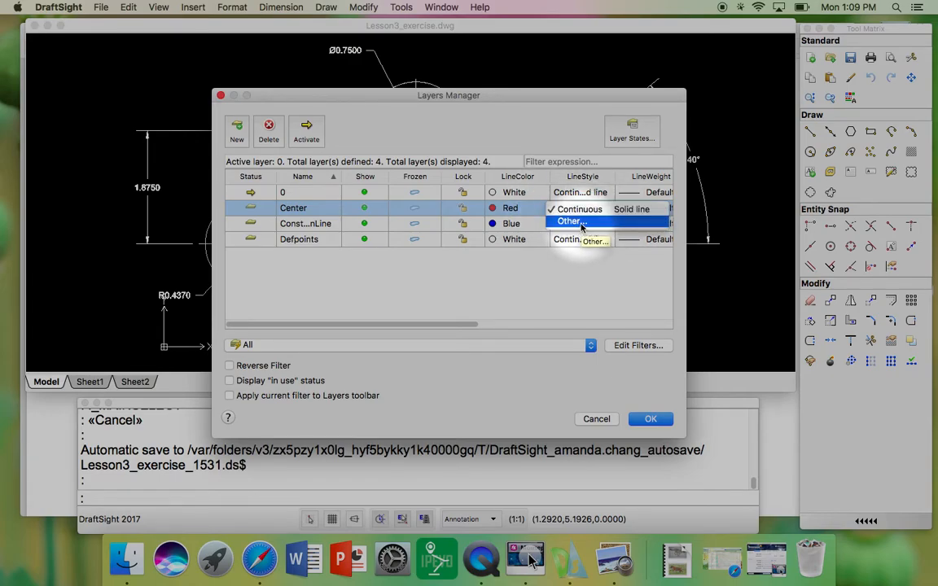
pyautogui.click(580, 223)
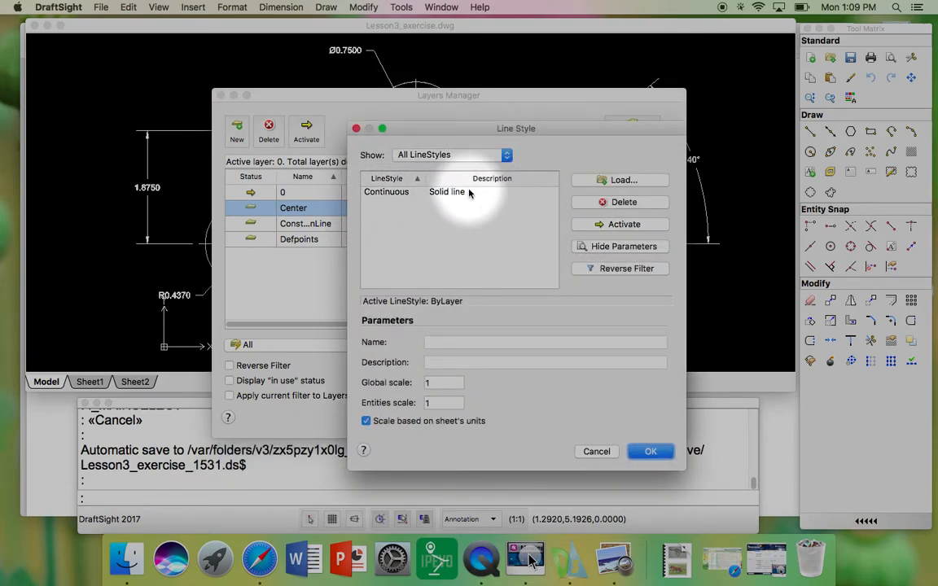
pyautogui.click(599, 185)
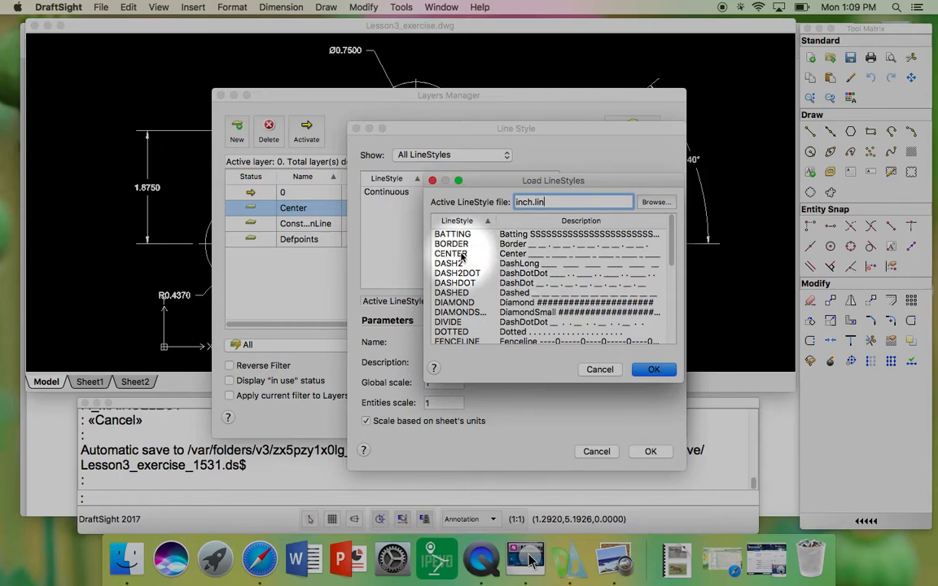
pyautogui.click(461, 254)
pyautogui.click(649, 370)
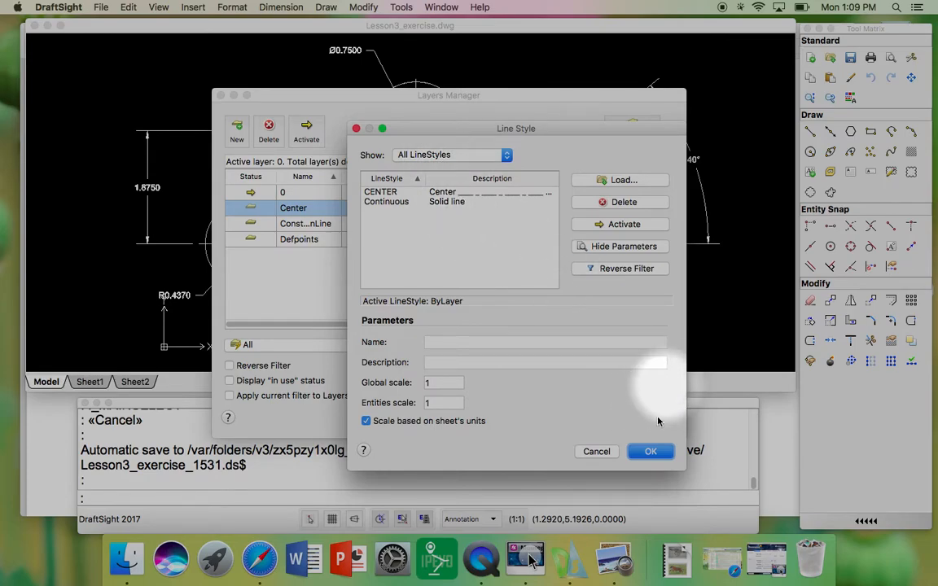
pyautogui.click(651, 452)
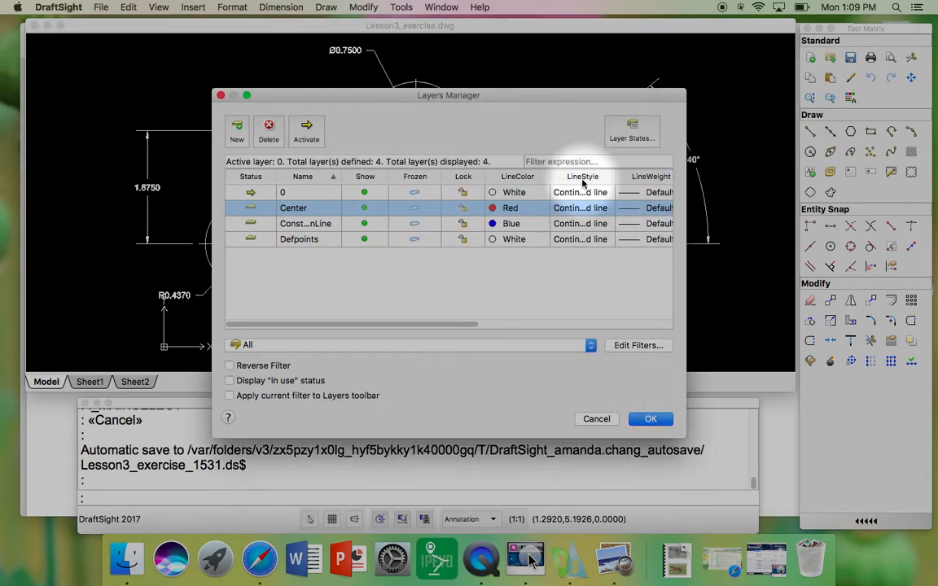
pyautogui.click(599, 209)
pyautogui.click(611, 210)
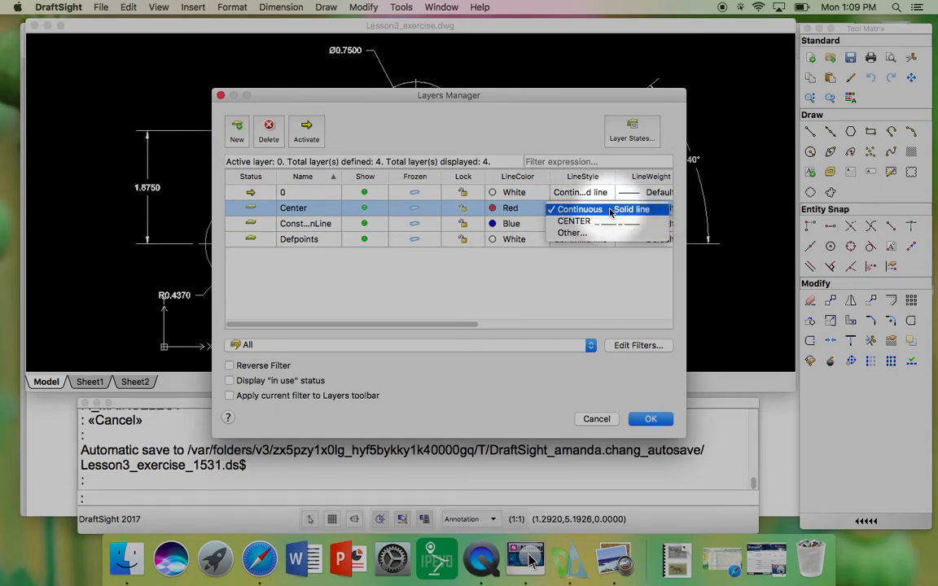
pyautogui.click(610, 221)
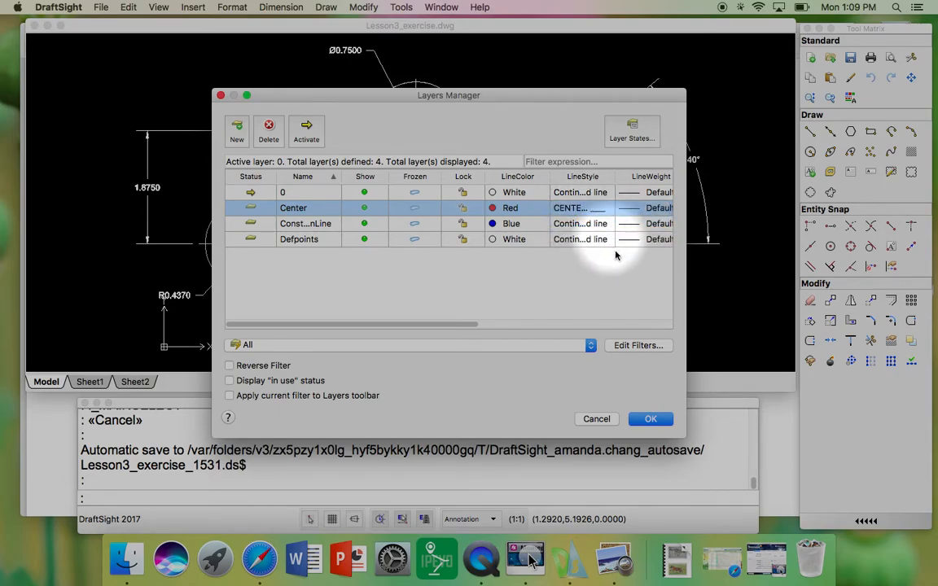
pyautogui.click(650, 419)
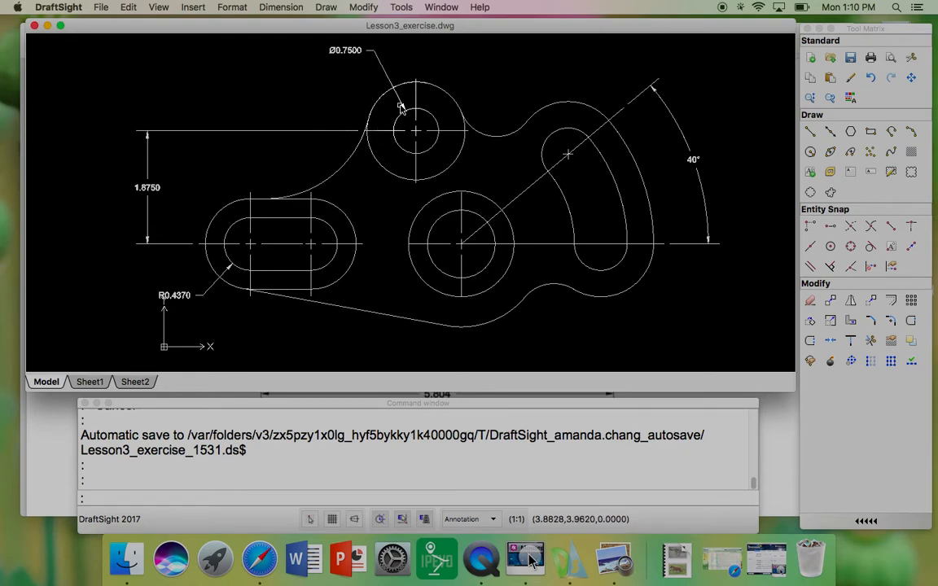
# Step: Open the Properties palette and reposition and resize it beside the drawing
pyautogui.click(442, 8)
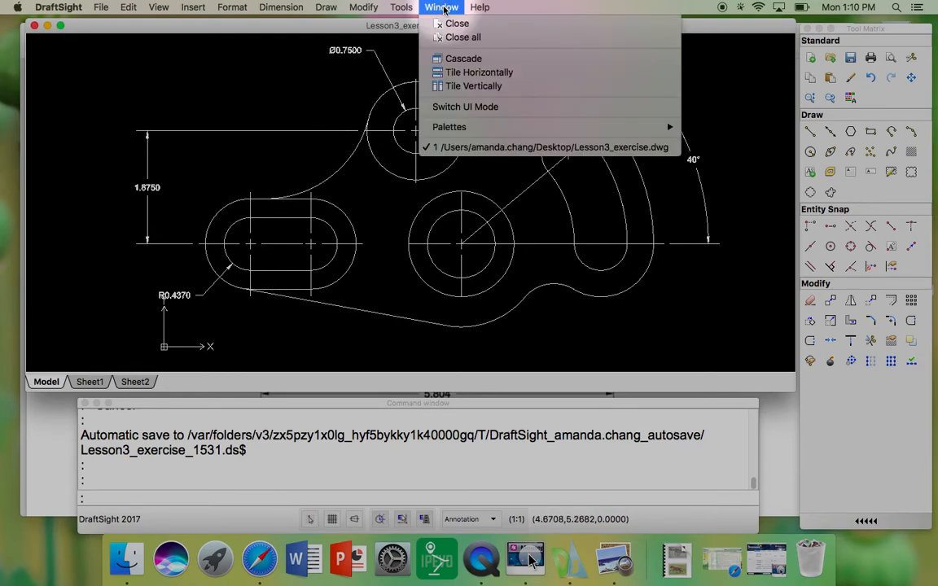
pyautogui.moveTo(562, 128)
pyautogui.click(715, 128)
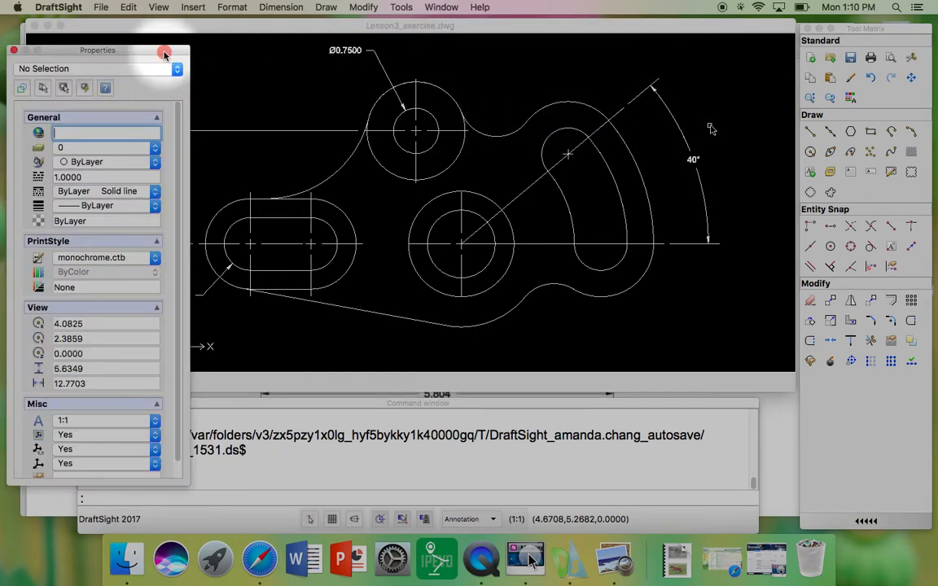
pyautogui.moveTo(164, 53); pyautogui.dragTo(166, 31)
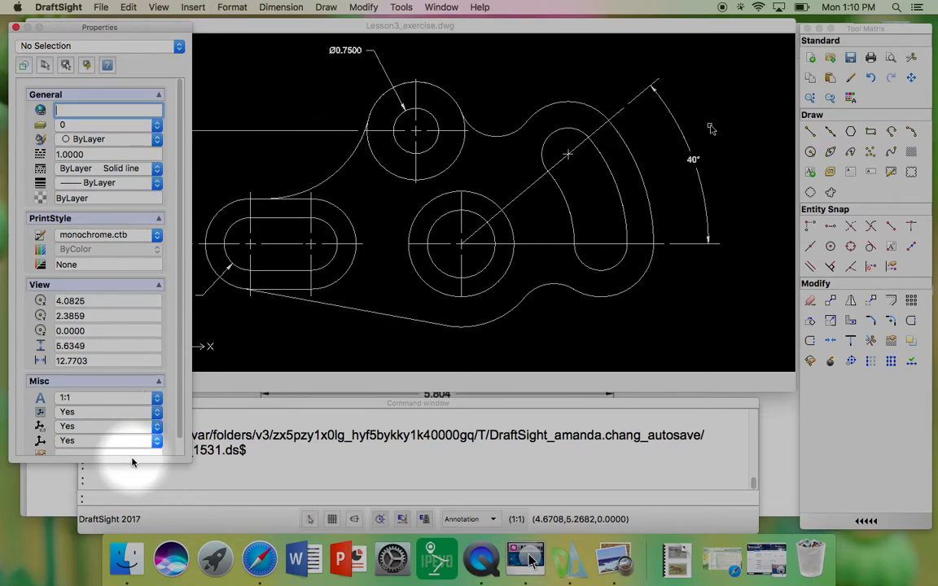
pyautogui.moveTo(128, 461); pyautogui.dragTo(126, 393)
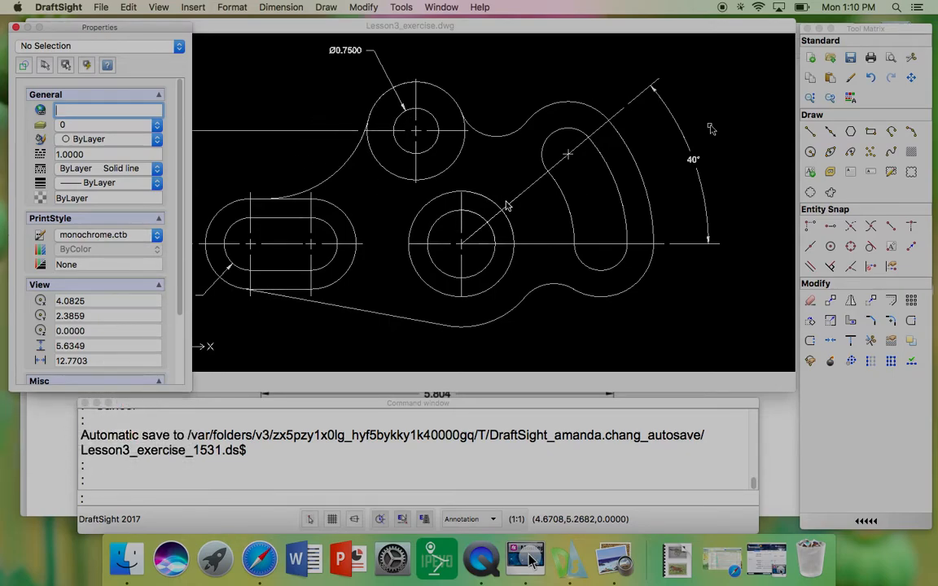
# Step: Move the angled line and the horizontal line through the 40° angle onto the Center layer
pyautogui.click(620, 114)
pyautogui.press('Escape')
pyautogui.click(638, 123)
pyautogui.click(624, 115)
pyautogui.click(620, 113)
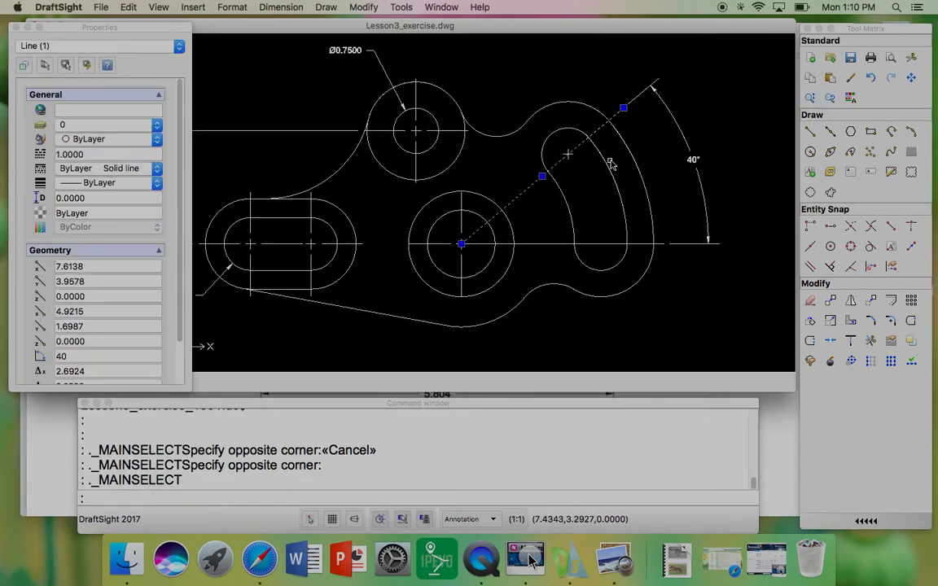
pyautogui.click(588, 244)
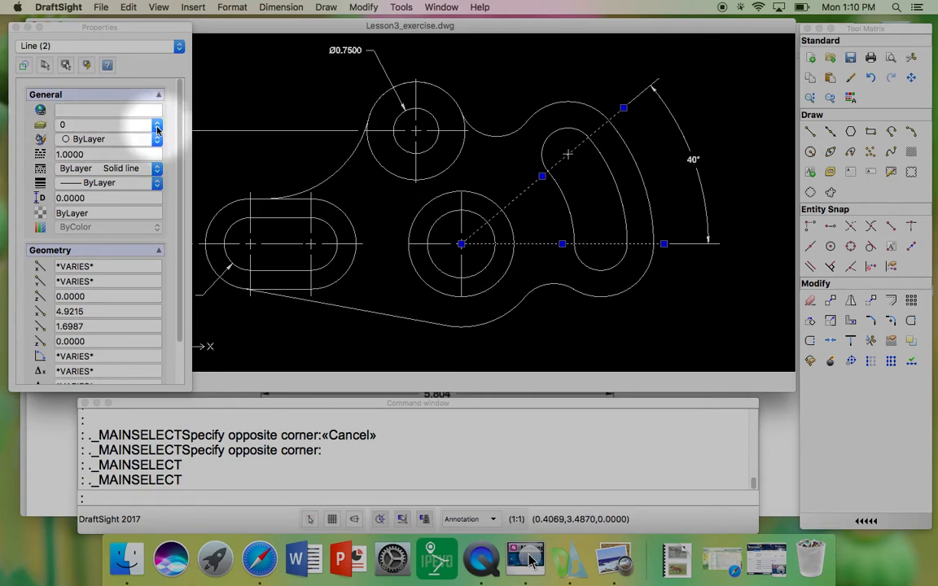
pyautogui.click(130, 127)
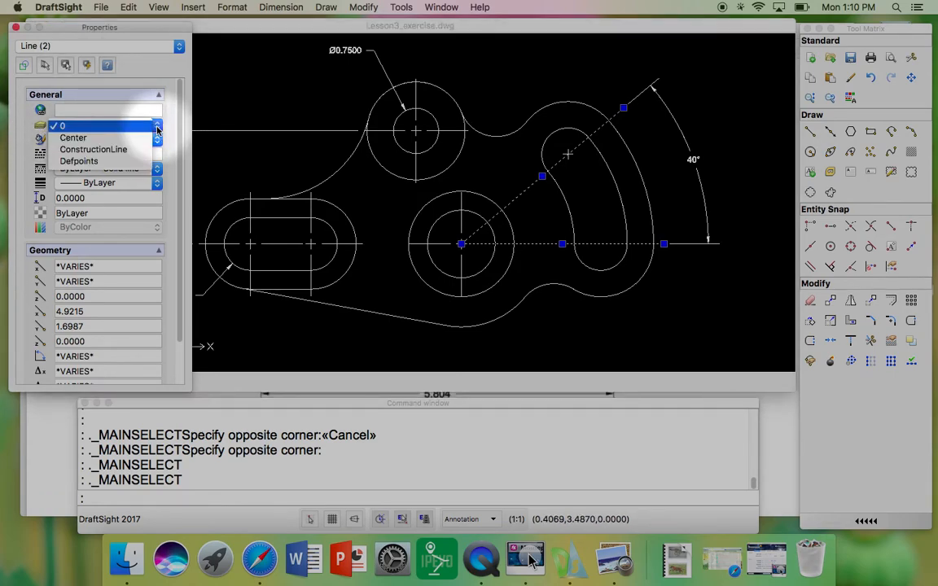
pyautogui.click(104, 142)
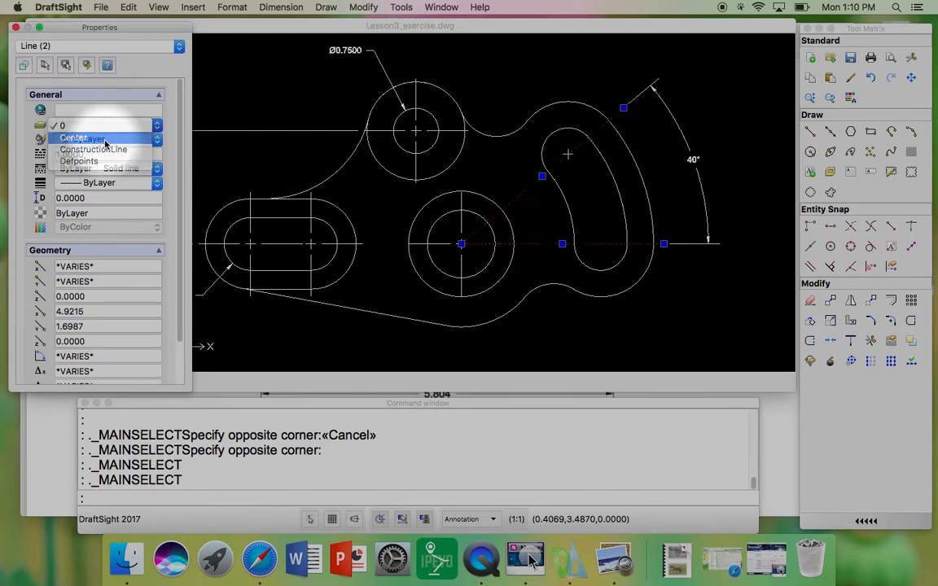
pyautogui.click(526, 172)
pyautogui.press('Escape')
pyautogui.press('Escape')
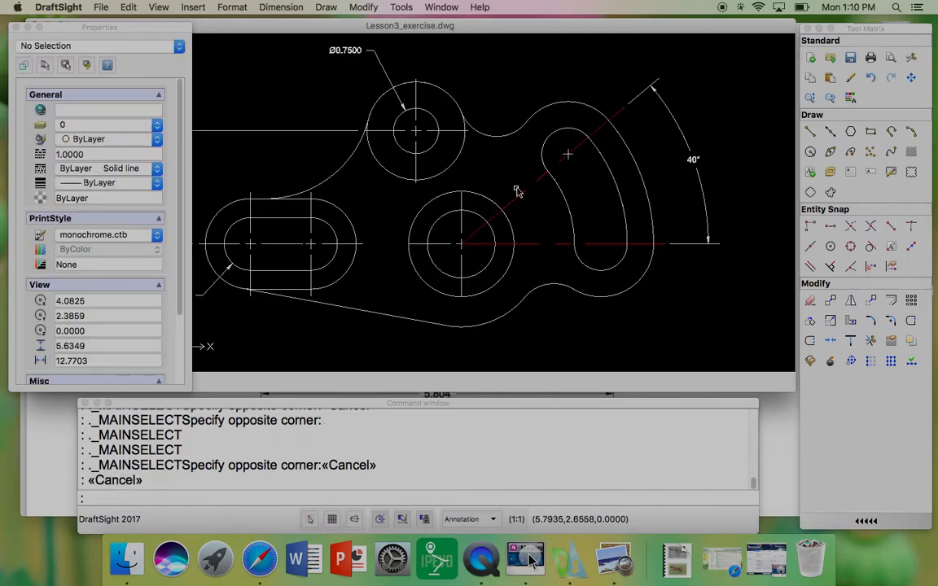
# Step: Set the CENTER line style's global scale to 0.5 from the Center layer in the Layers Manager
pyautogui.scroll(-2, 618, 230)
pyautogui.scroll(1, 615, 226)
pyautogui.scroll(3, 613, 224)
pyautogui.scroll(-1, 611, 218)
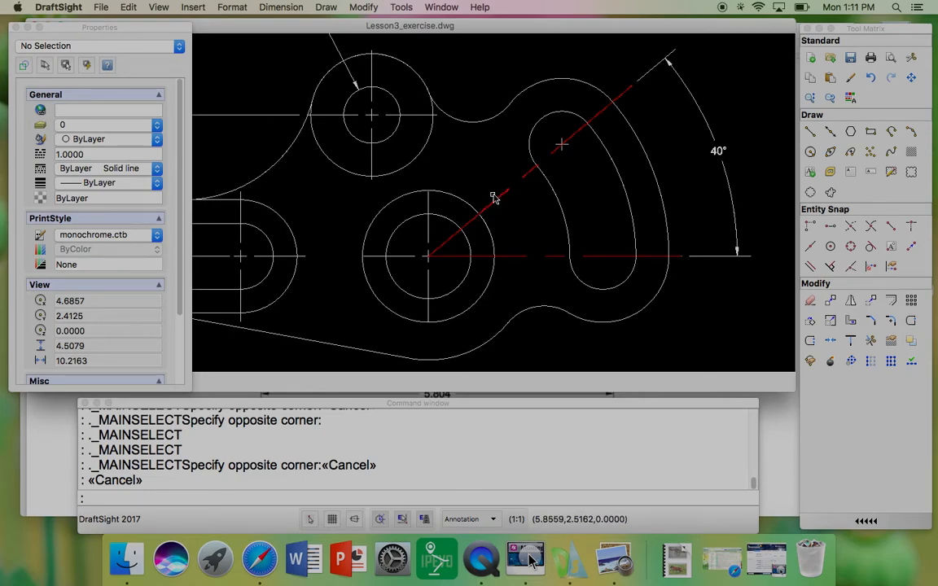
pyautogui.click(229, 7)
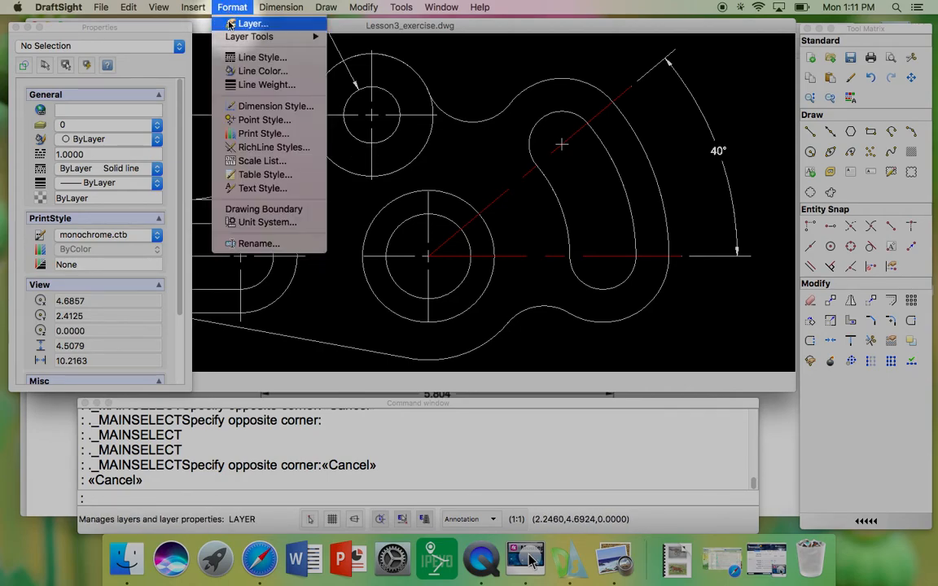
pyautogui.click(230, 24)
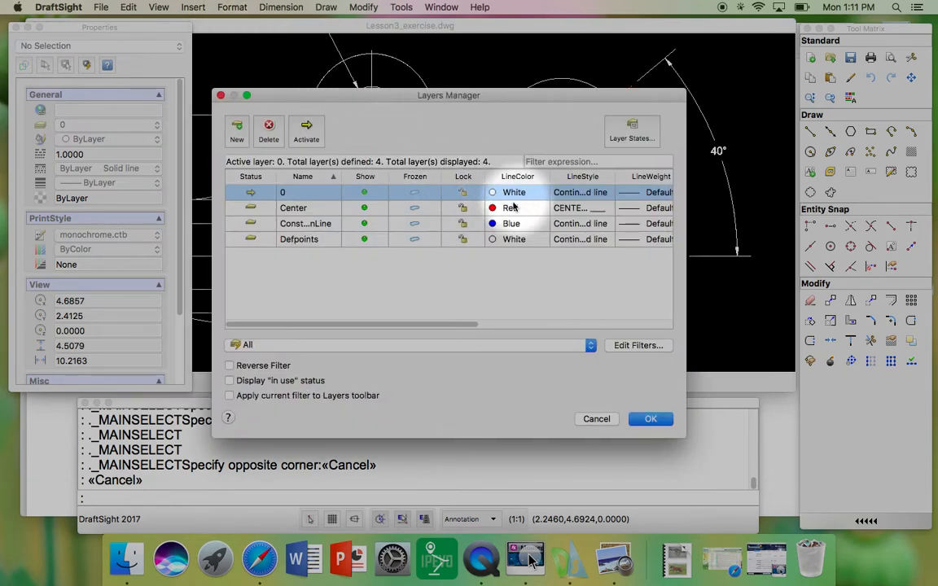
pyautogui.click(575, 210)
pyautogui.click(577, 209)
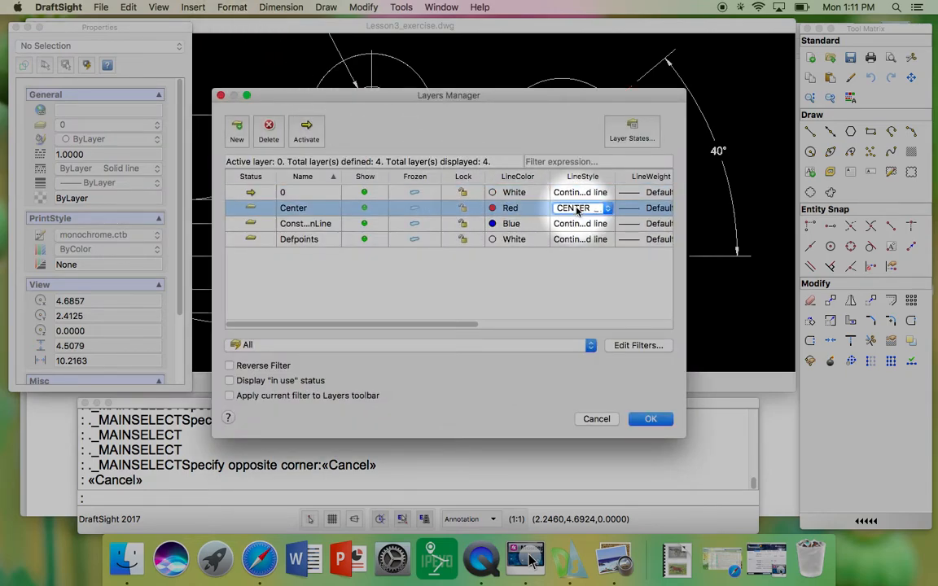
pyautogui.click(577, 209)
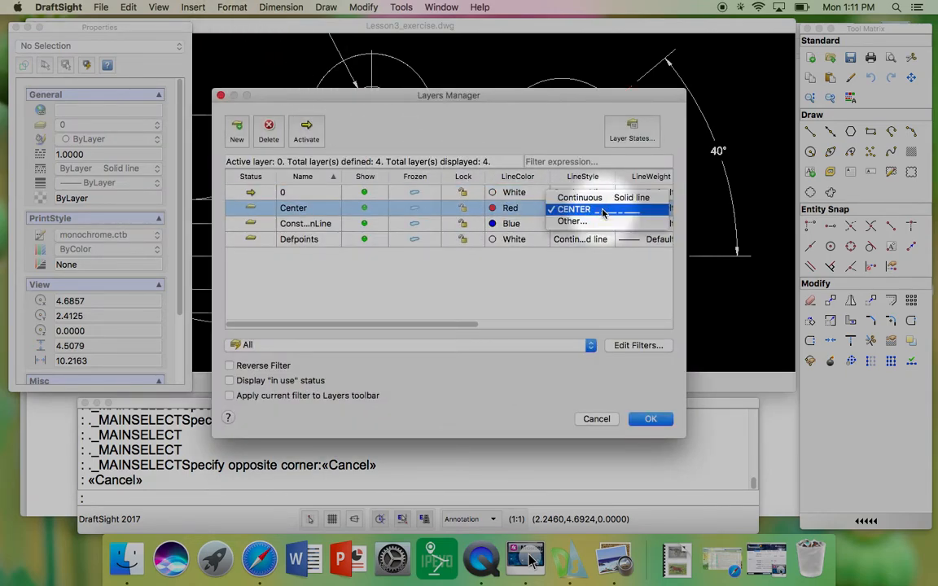
pyautogui.click(576, 224)
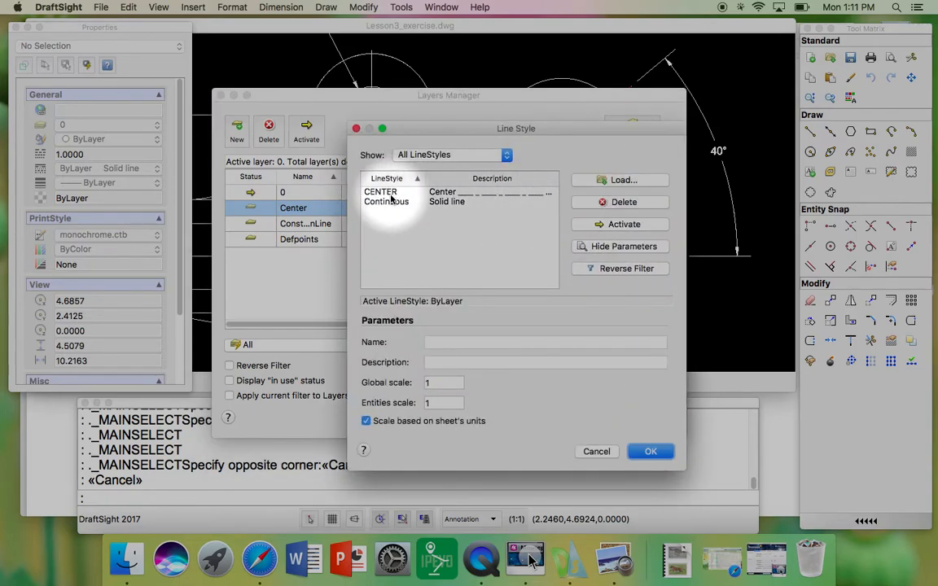
pyautogui.click(396, 192)
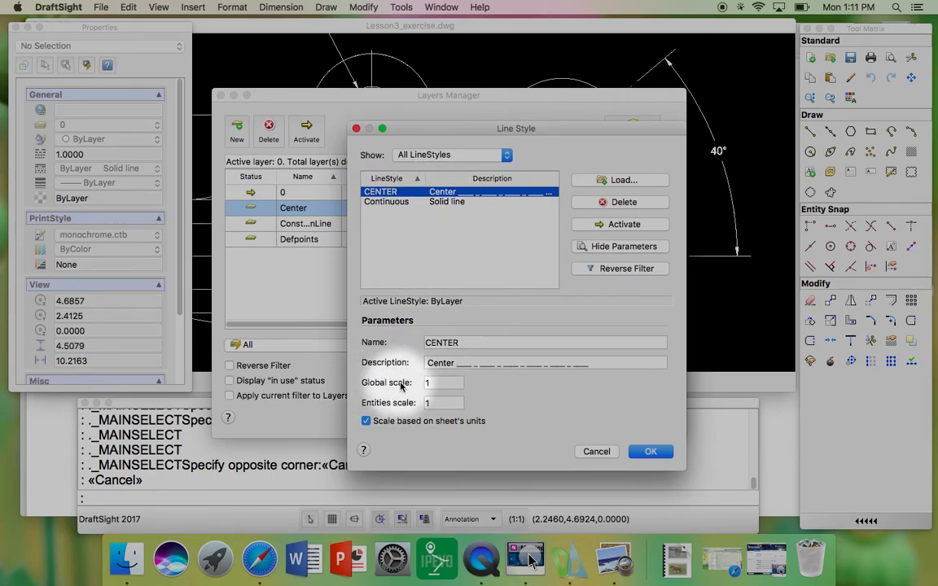
pyautogui.click(431, 383)
pyautogui.doubleClick(430, 383)
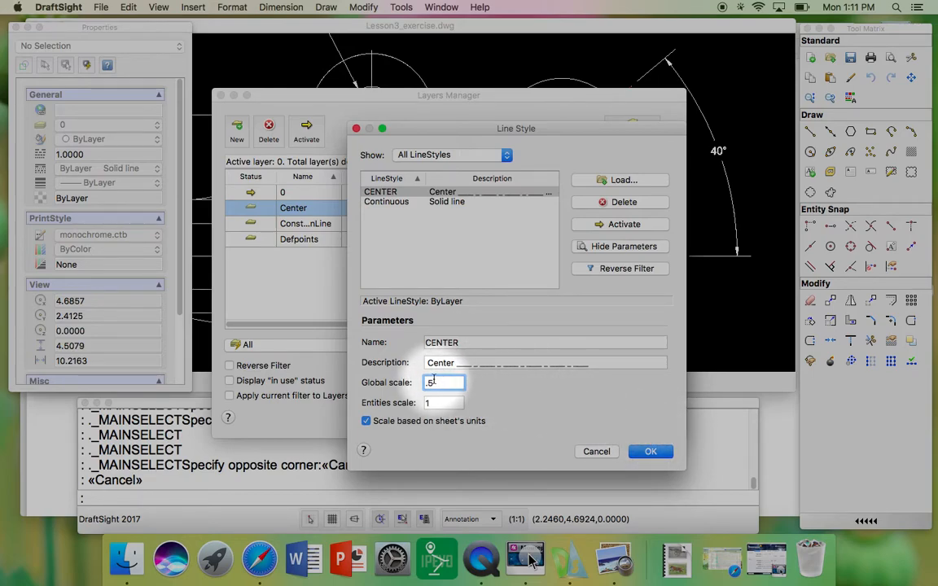
pyautogui.click(654, 452)
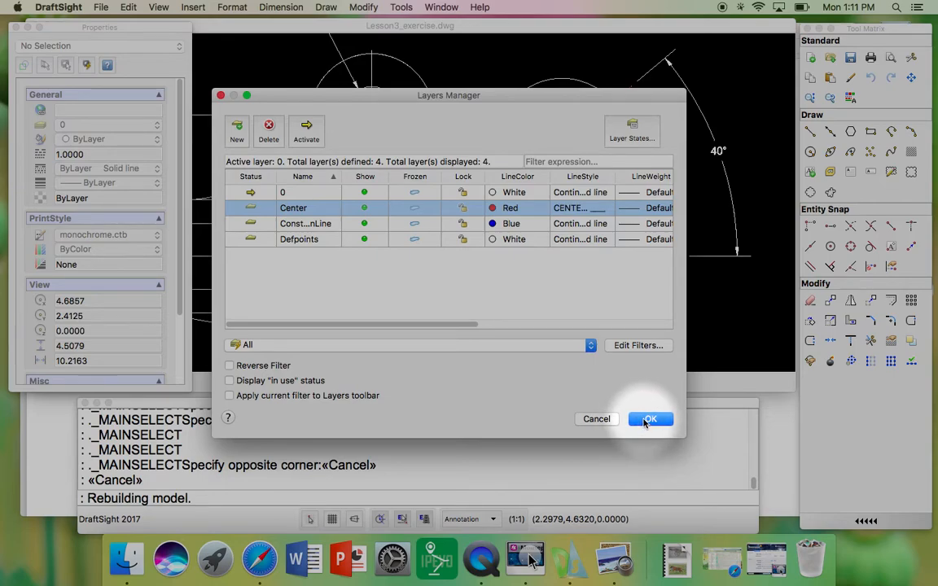
pyautogui.click(647, 419)
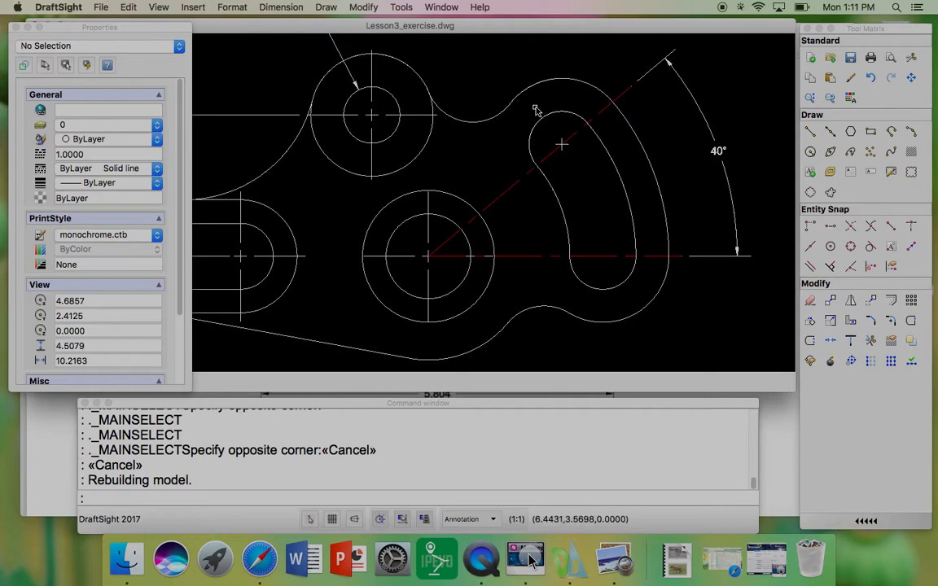
# Step: Draw a circle centered on the central hole that passes through the curved slot's center point
pyautogui.click(810, 152)
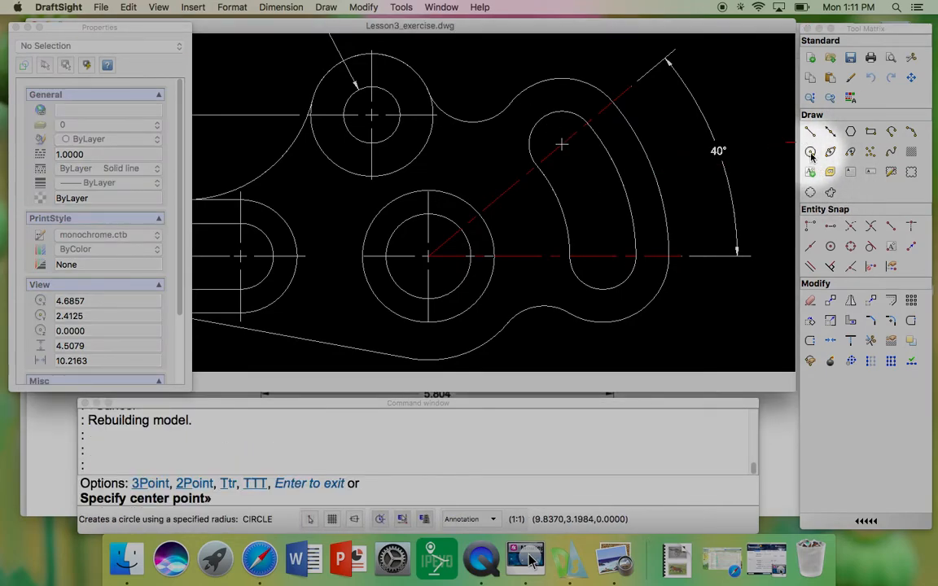
pyautogui.click(428, 256)
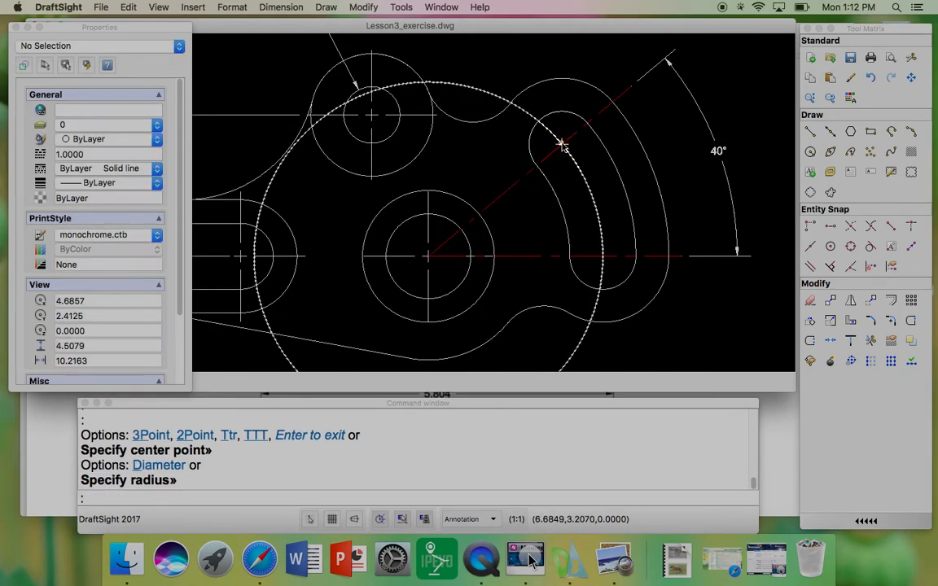
pyautogui.press('Escape')
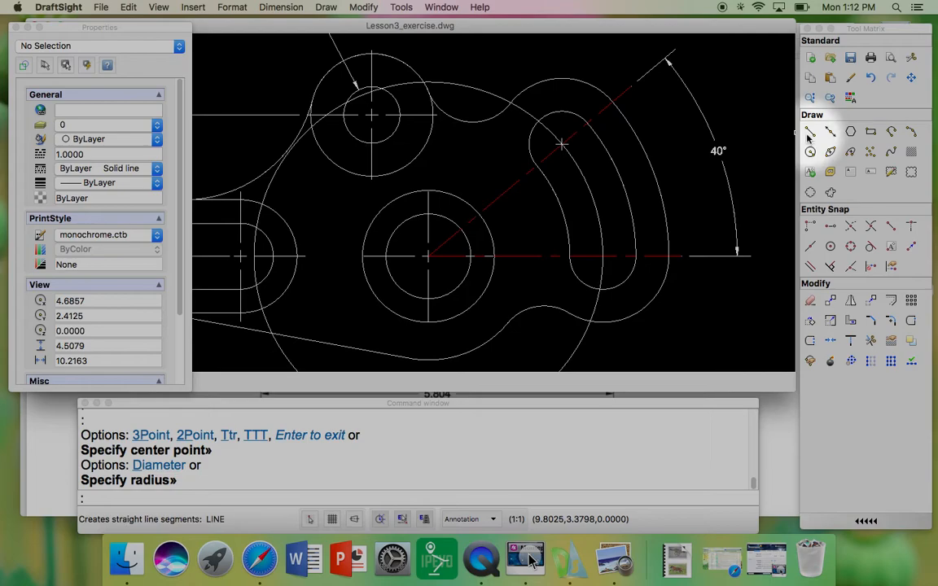
# Step: Draw two short lines crossing the new circle near each end of the curved slot
pyautogui.click(810, 133)
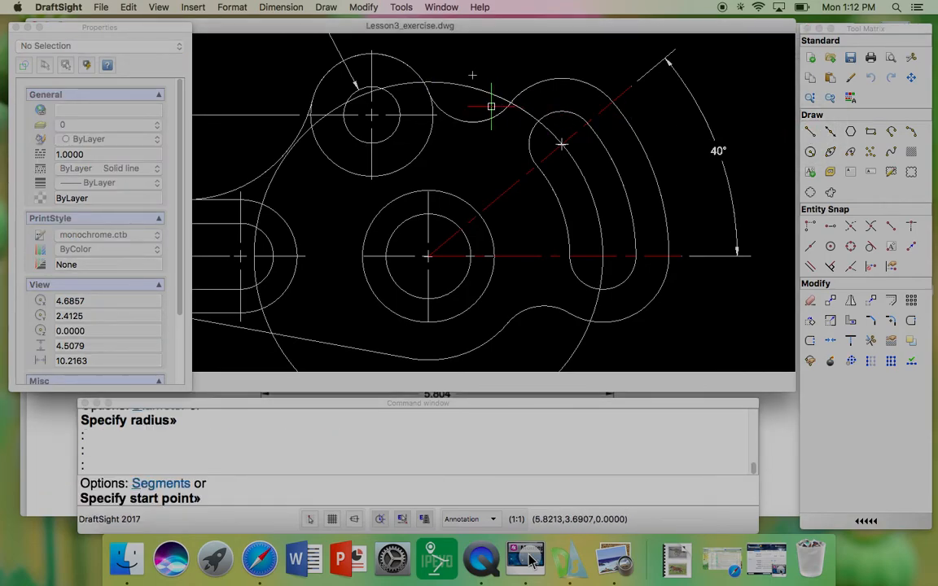
pyautogui.click(486, 105)
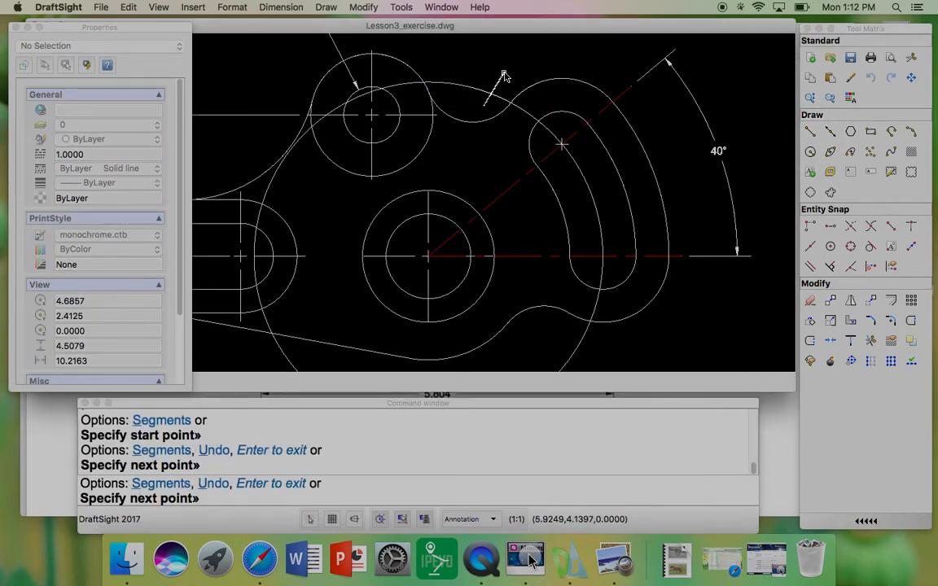
pyautogui.press('Return')
pyautogui.scroll(-2, 494, 82)
pyautogui.scroll(1, 553, 247)
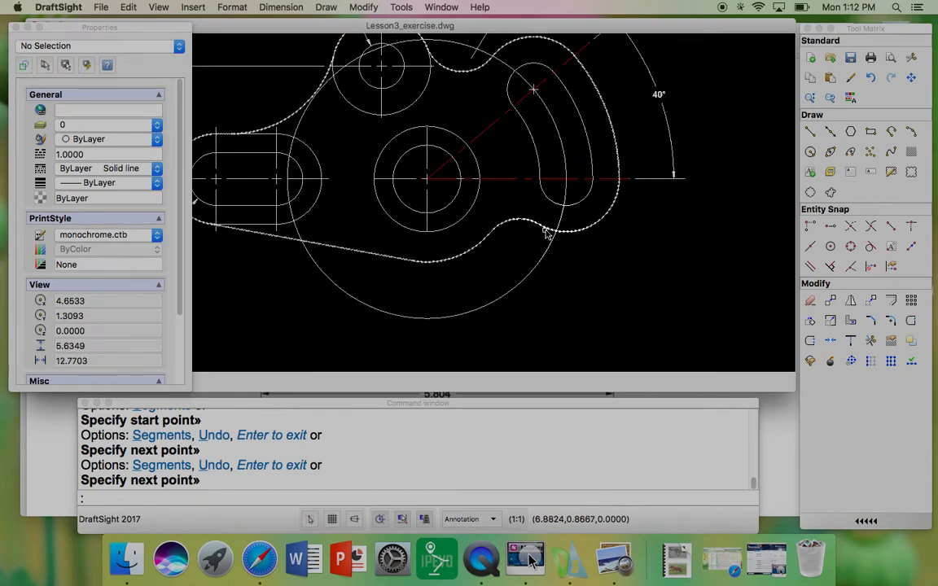
pyautogui.press('Return')
pyautogui.click(534, 238)
pyautogui.click(574, 257)
pyautogui.press('Return')
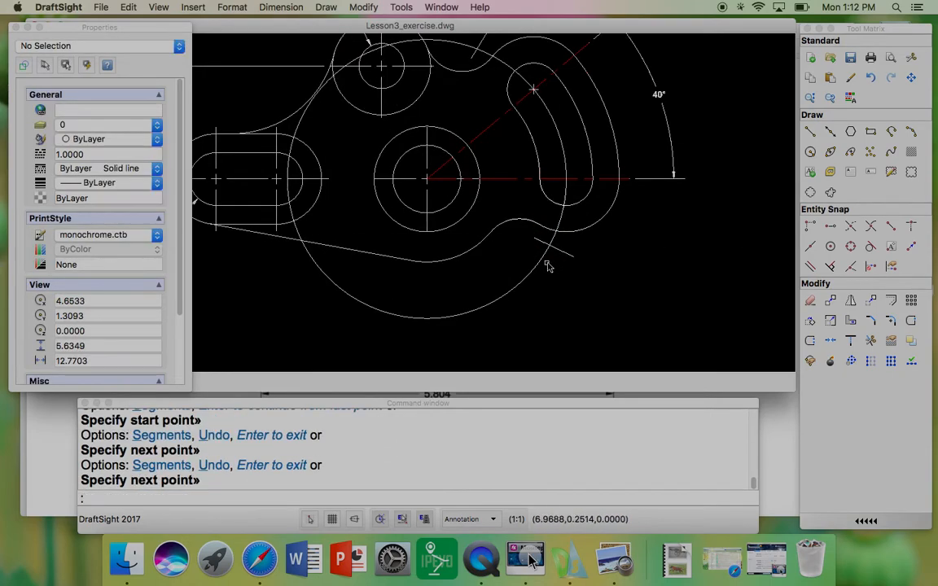
# Step: Trim the circle between the two short lines, keeping the arc through the curved slot
pyautogui.scroll(3, 522, 206)
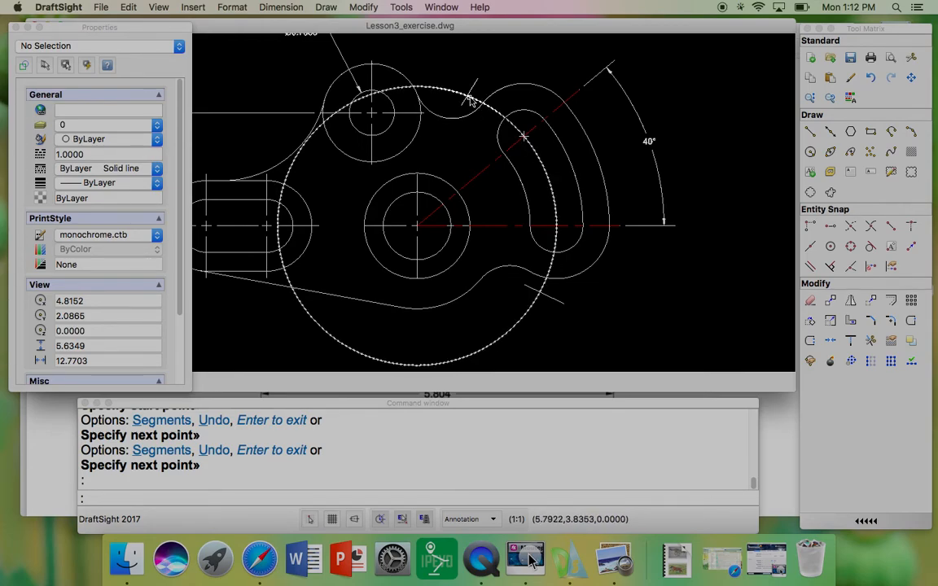
pyautogui.click(552, 299)
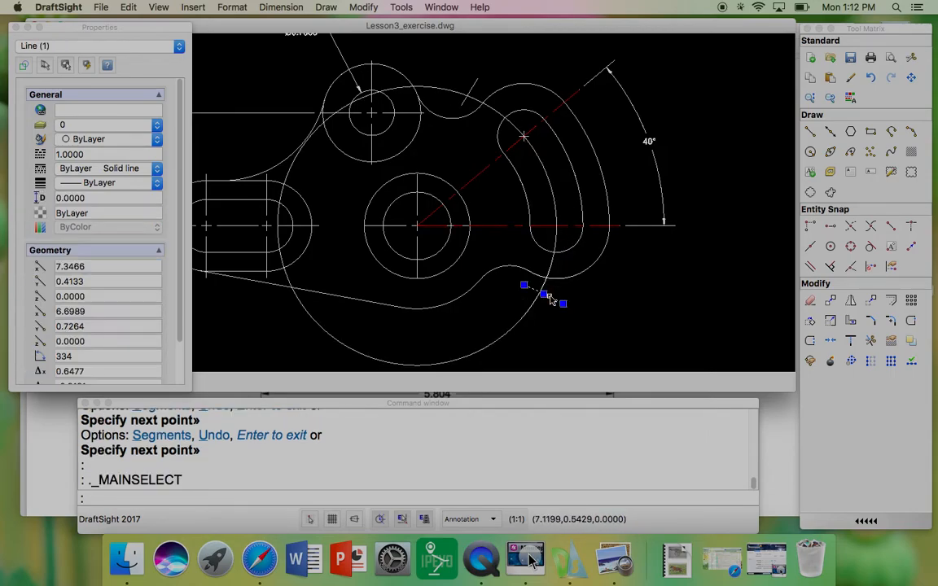
pyautogui.click(474, 85)
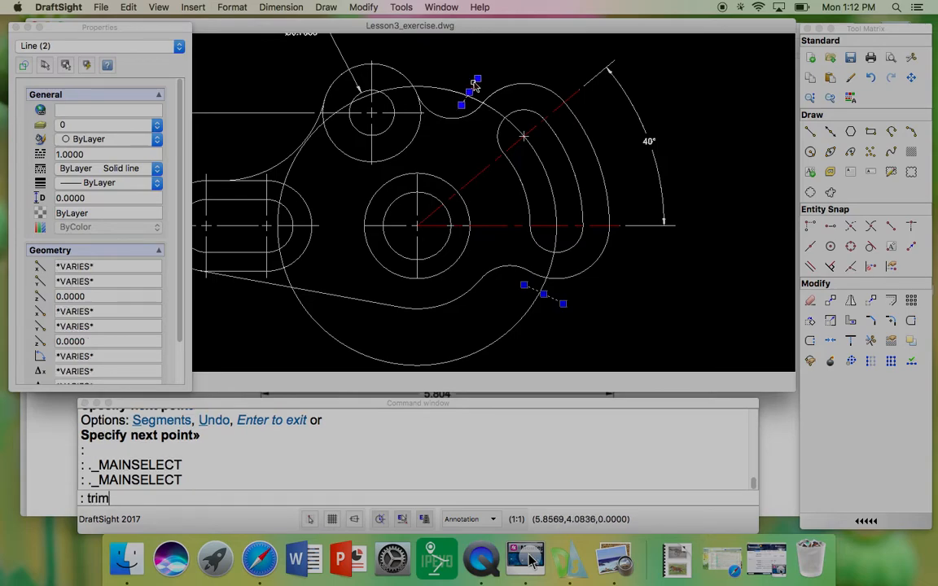
pyautogui.press('Return')
pyautogui.click(450, 91)
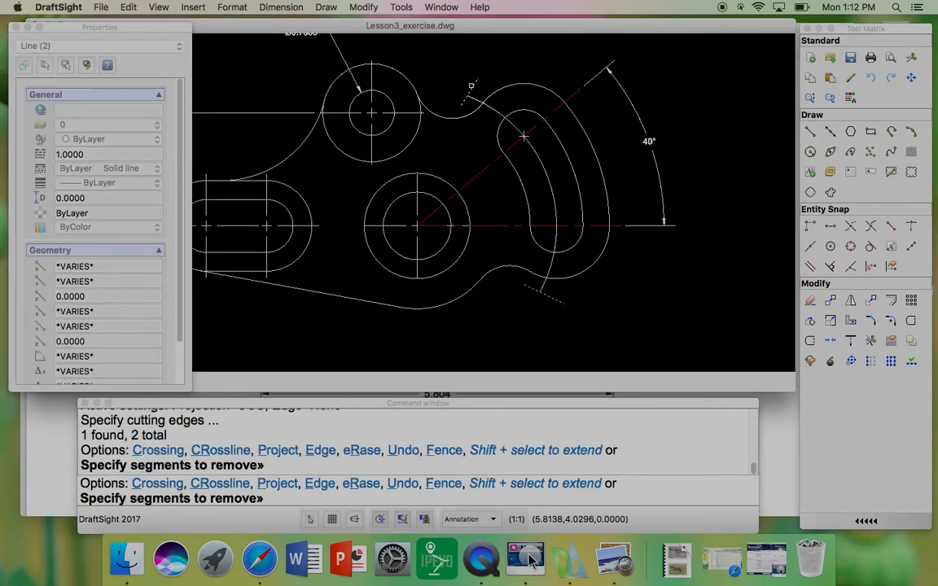
pyautogui.press('Escape')
pyautogui.press('Escape')
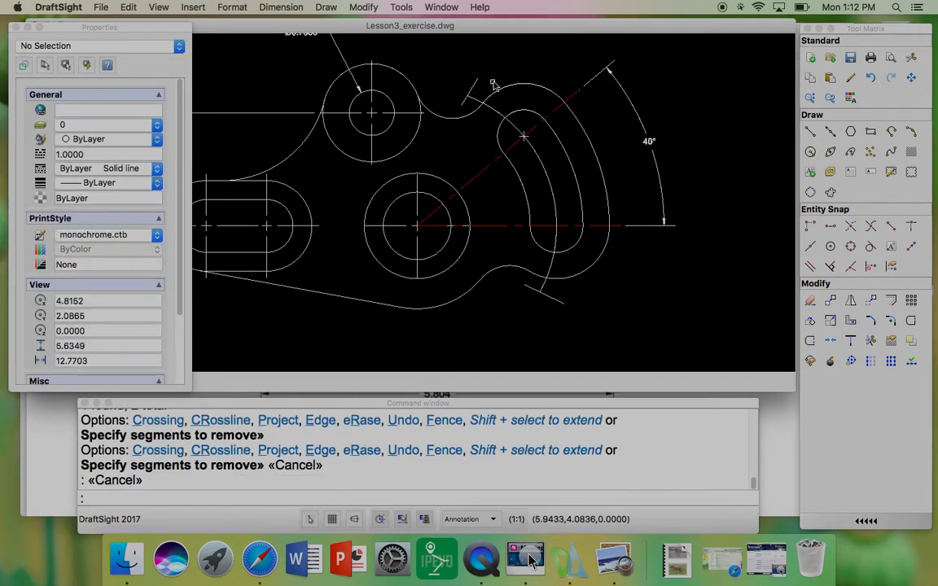
# Step: Delete the two short cutting lines
pyautogui.click(555, 300)
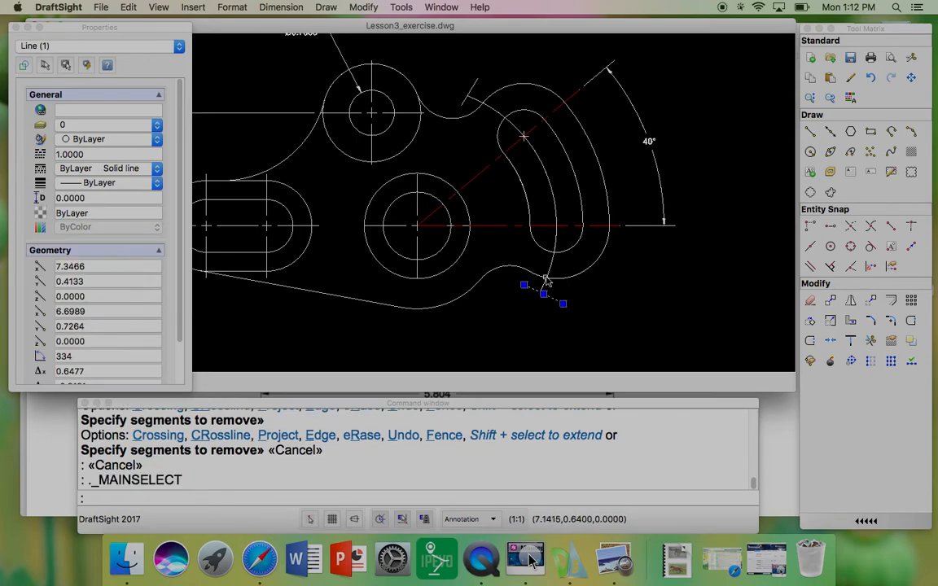
pyautogui.click(473, 91)
pyautogui.press('Return')
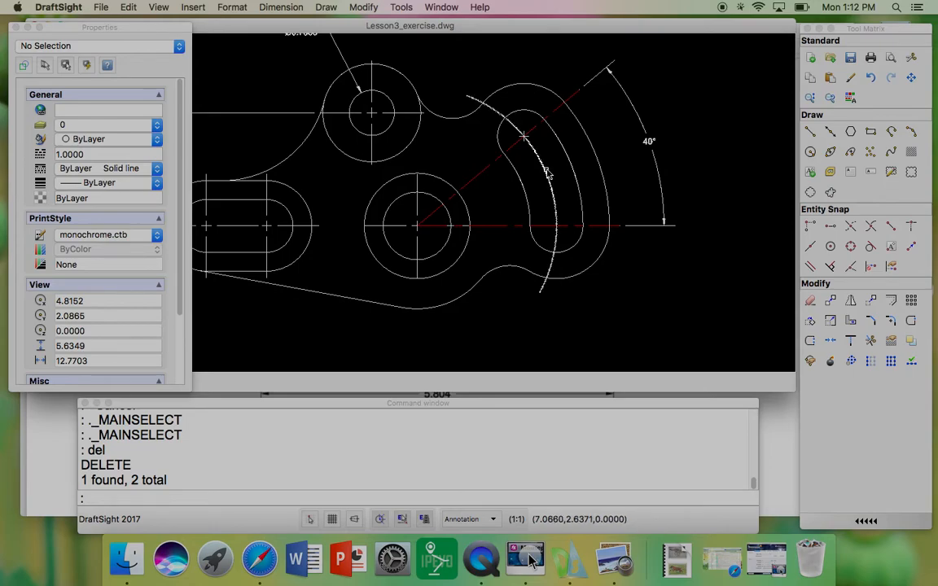
# Step: Move the arc through the curved slot onto the Center layer
pyautogui.click(493, 168)
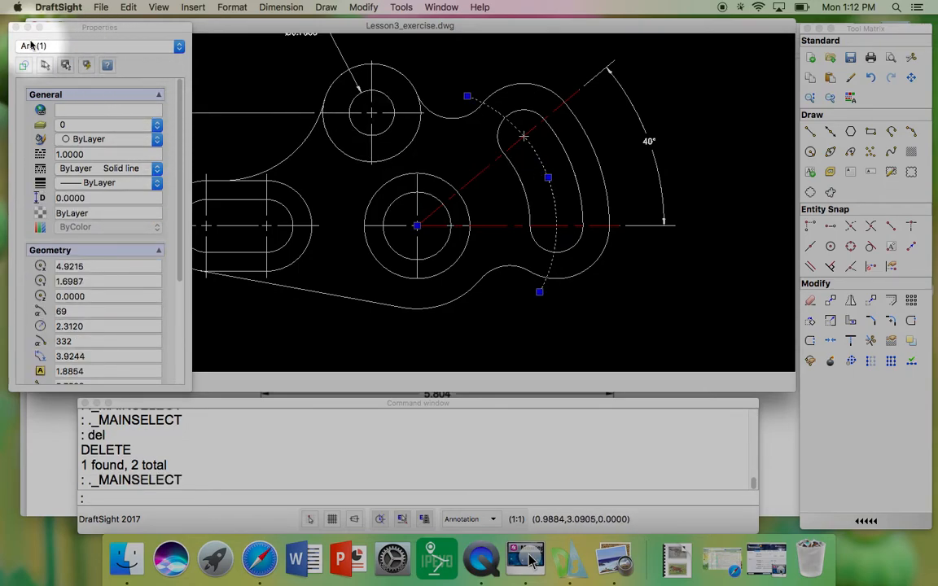
pyautogui.click(156, 125)
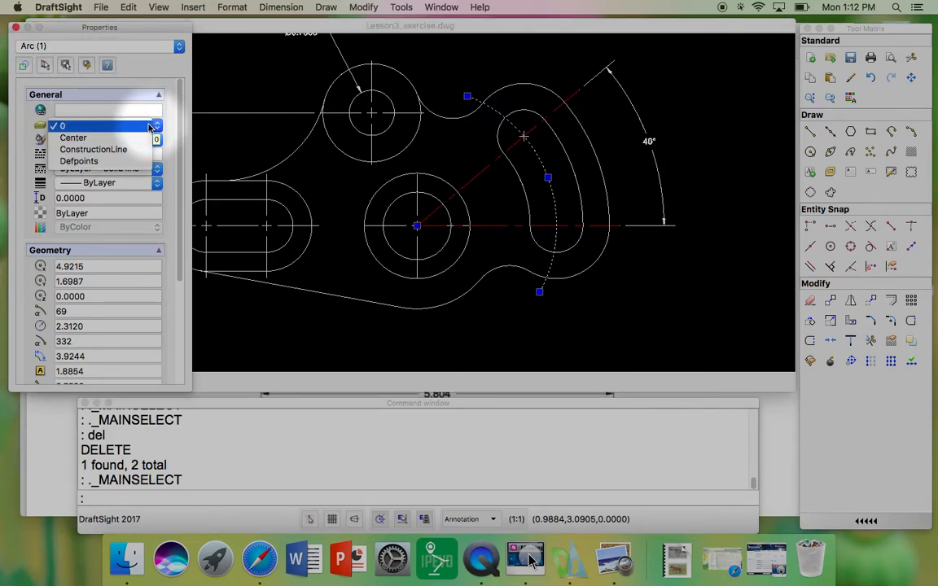
pyautogui.click(98, 138)
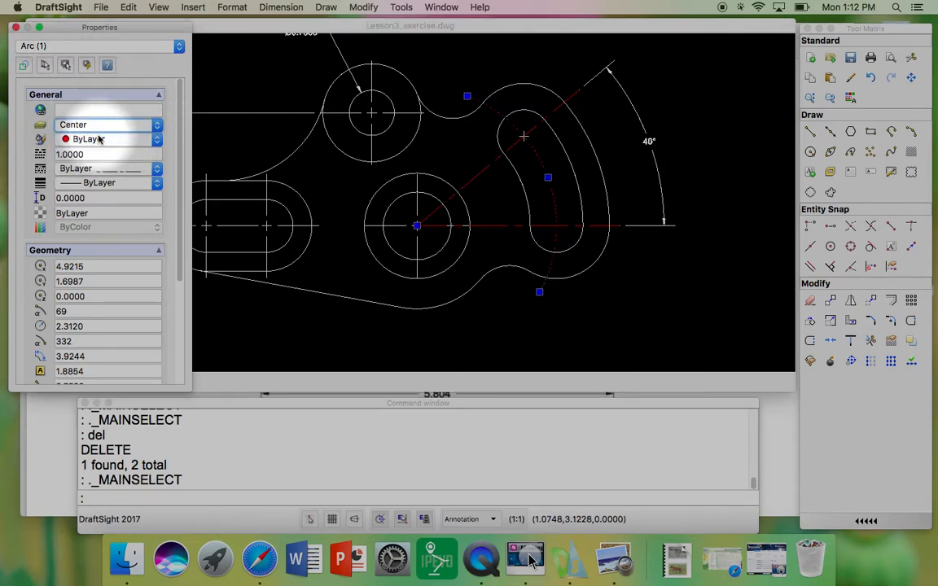
pyautogui.click(294, 86)
pyautogui.press('Escape')
pyautogui.press('Escape')
pyautogui.press('Escape')
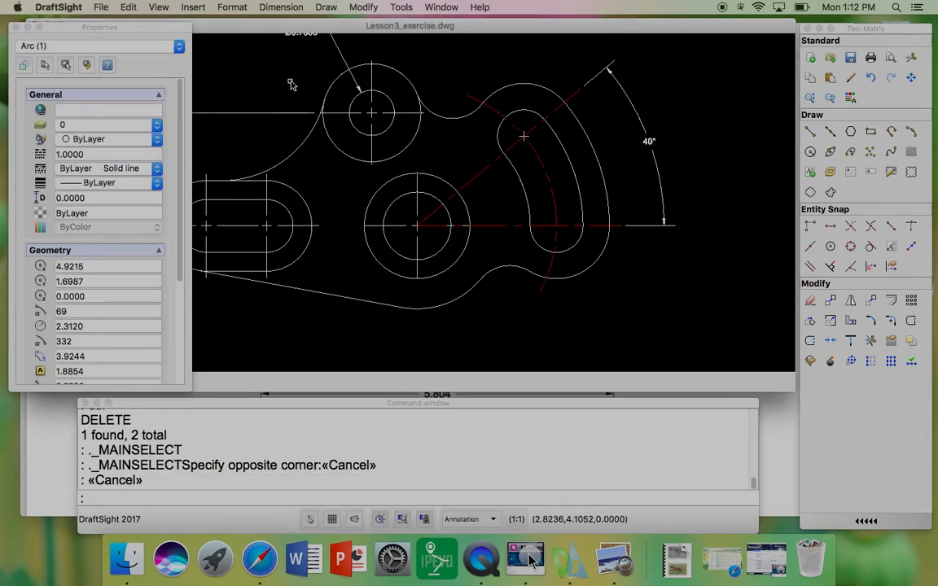
# Step: Select all the dimensions and the center-mark lines of the circles and slots, and move them onto the ConstructionLine layer
pyautogui.moveTo(479, 135); pyautogui.dragTo(557, 143, button='middle')
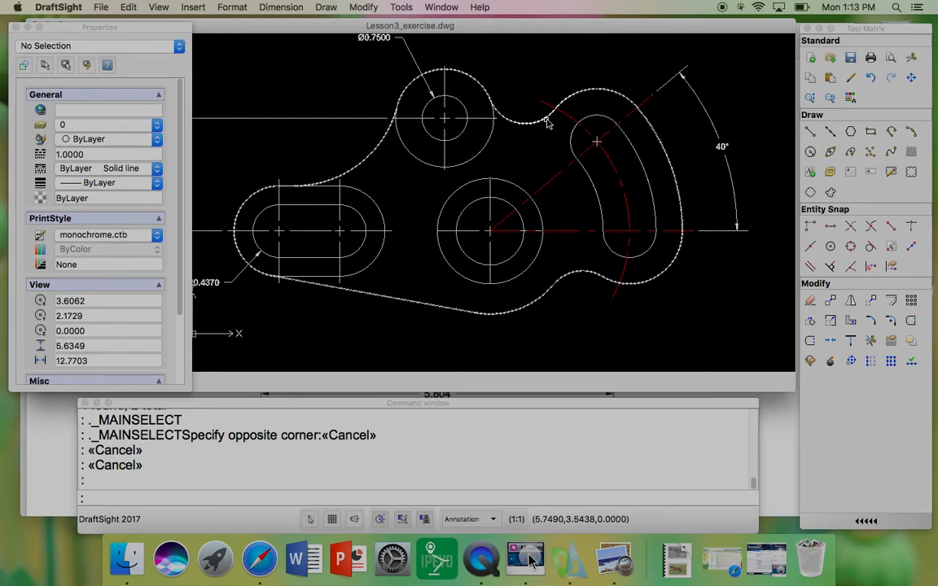
pyautogui.scroll(-2, 568, 153)
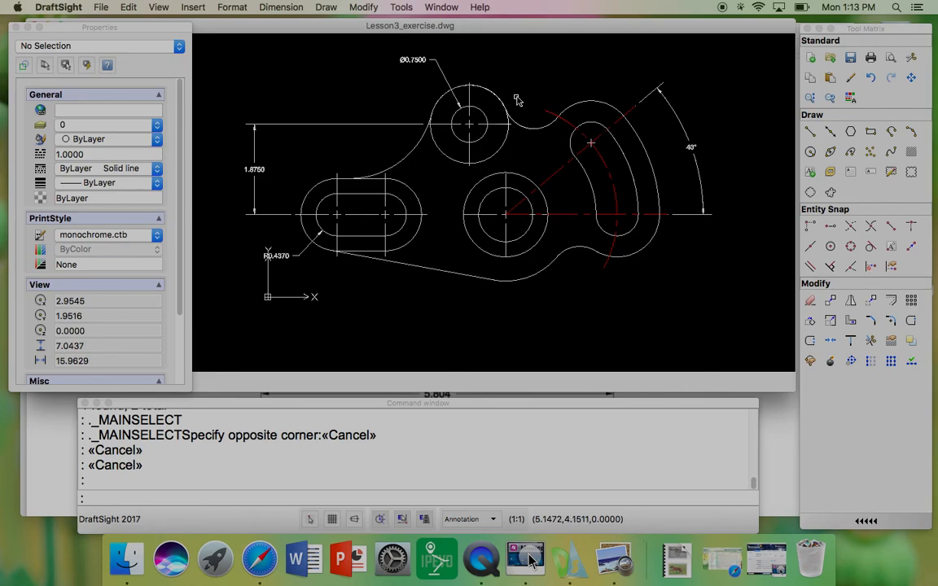
pyautogui.click(641, 98)
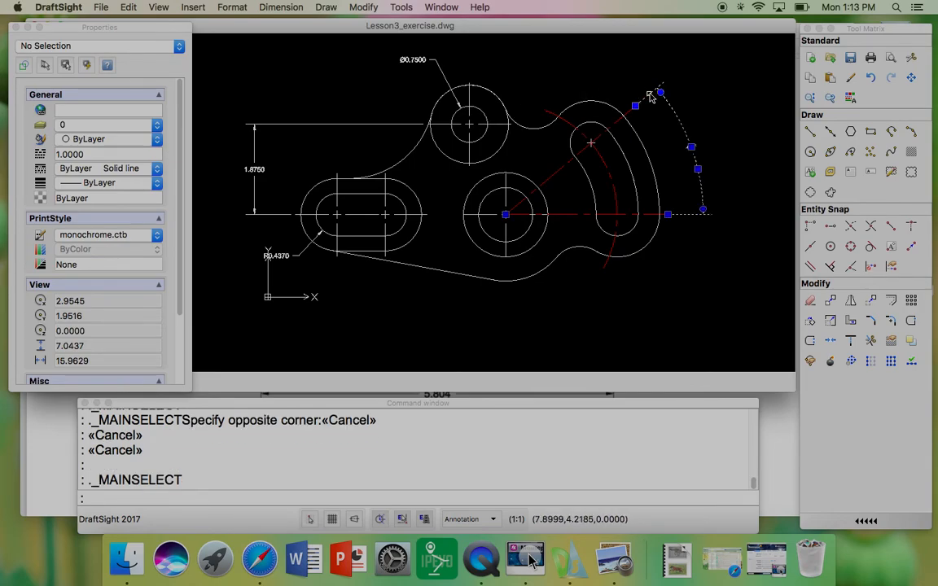
pyautogui.click(411, 61)
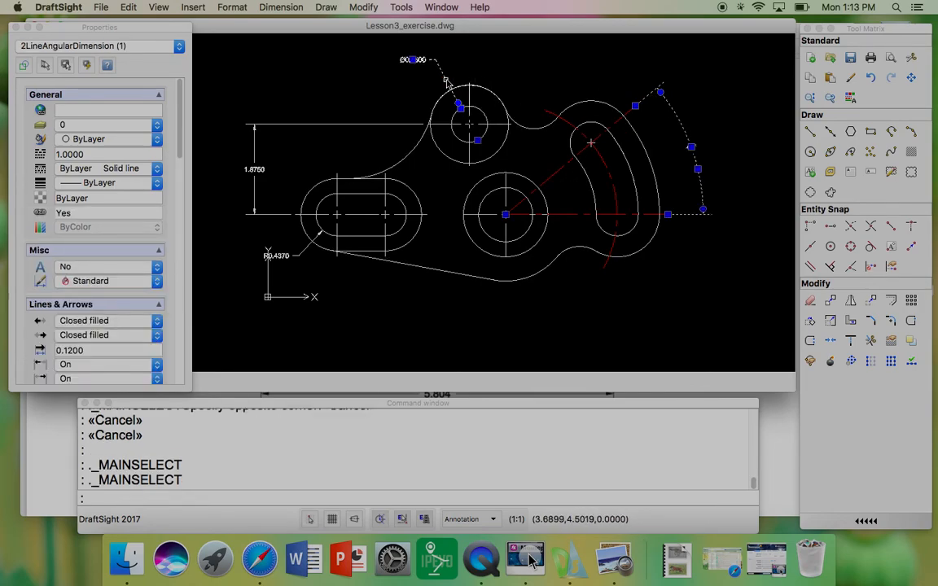
pyautogui.click(414, 127)
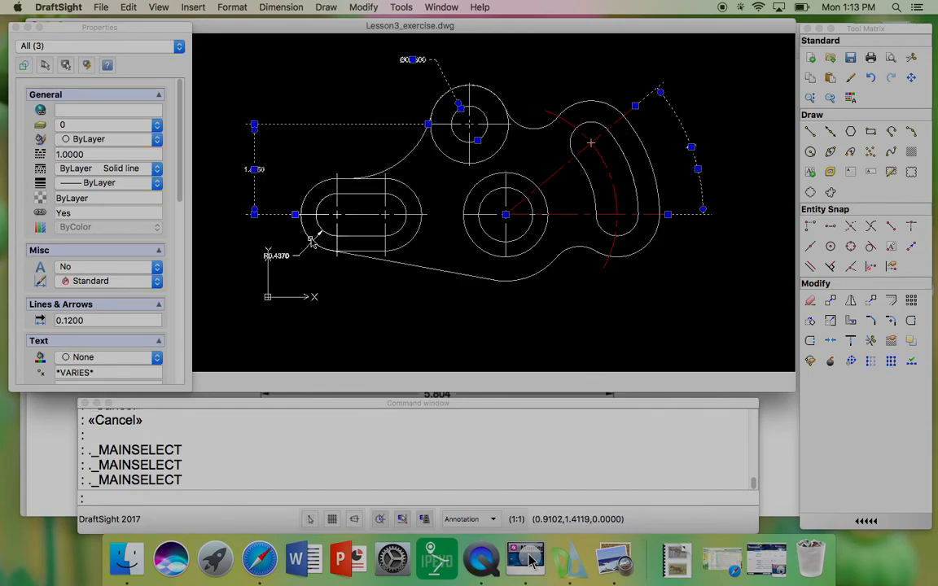
pyautogui.click(304, 254)
pyautogui.scroll(4, 357, 233)
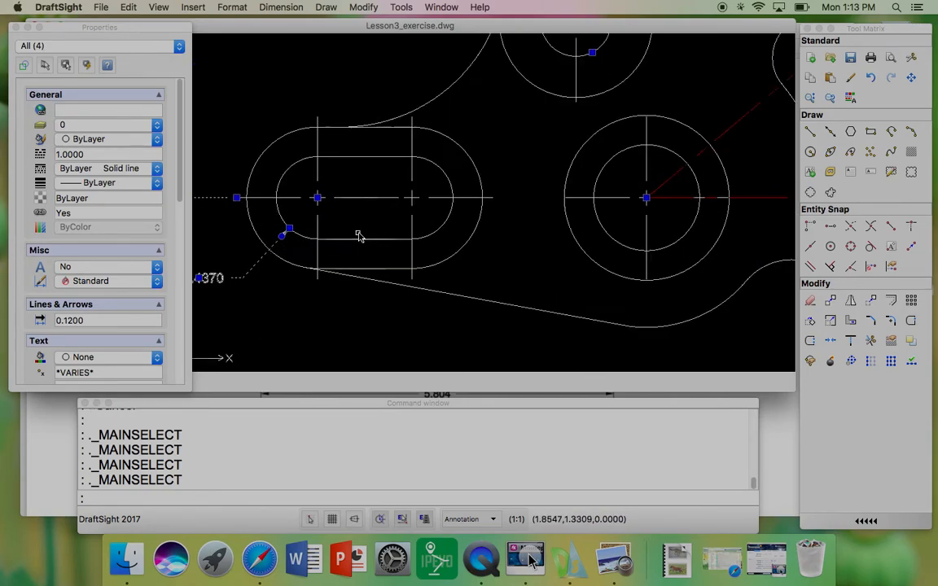
pyautogui.click(324, 196)
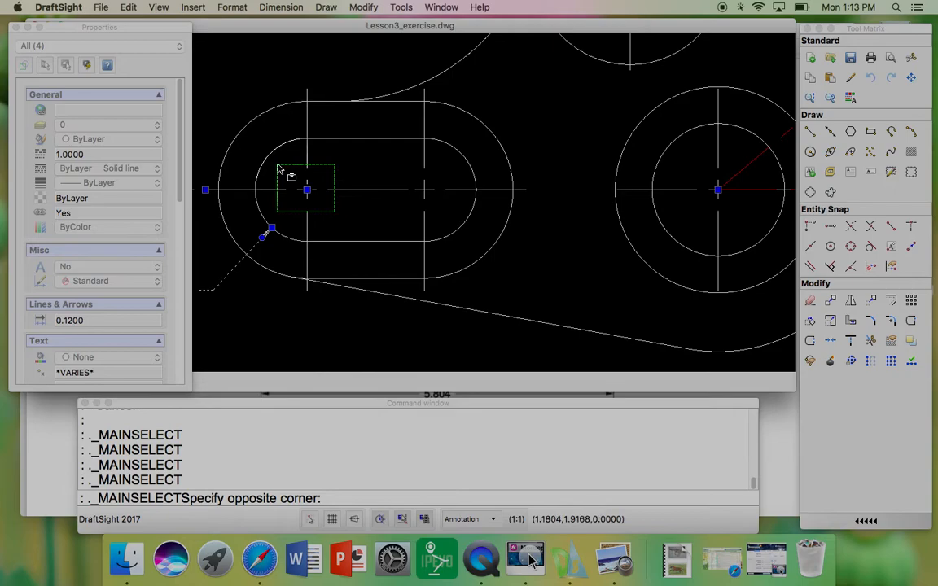
pyautogui.click(279, 161)
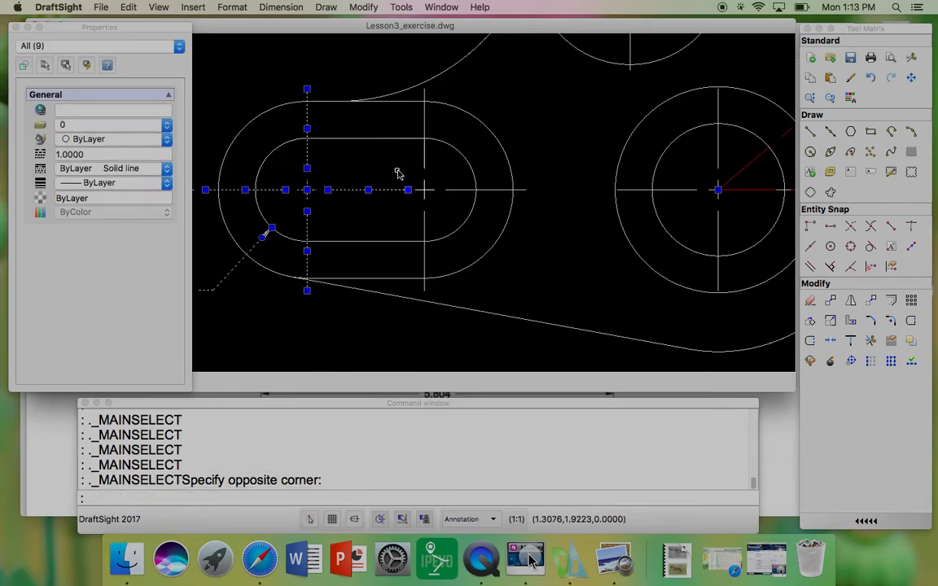
pyautogui.click(452, 211)
pyautogui.click(421, 157)
pyautogui.moveTo(512, 169); pyautogui.dragTo(386, 182, button='middle')
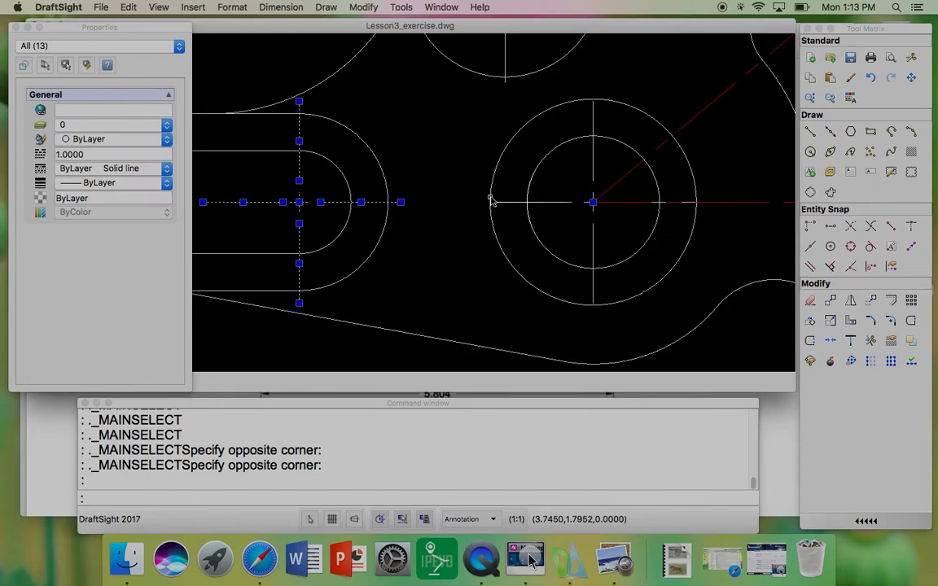
pyautogui.click(580, 203)
pyautogui.click(571, 203)
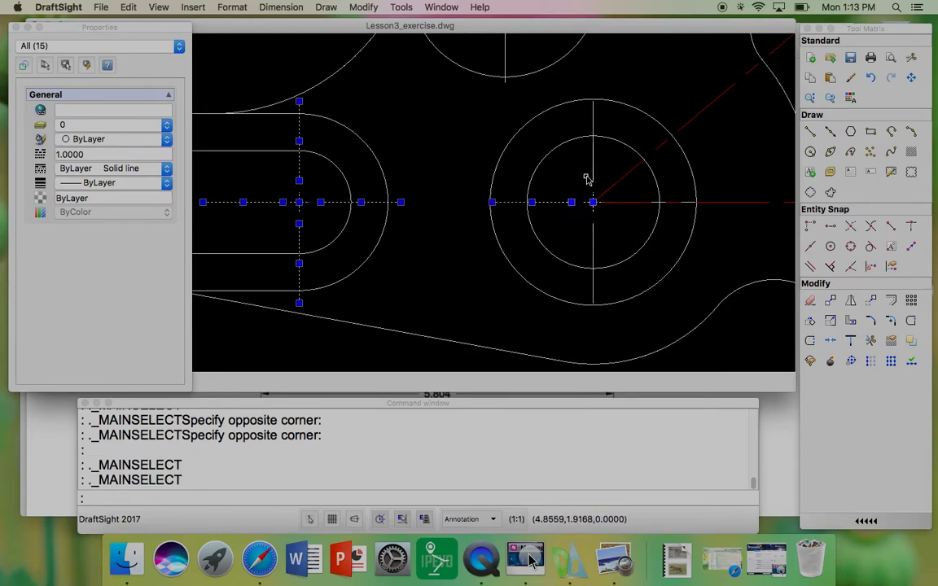
pyautogui.click(593, 173)
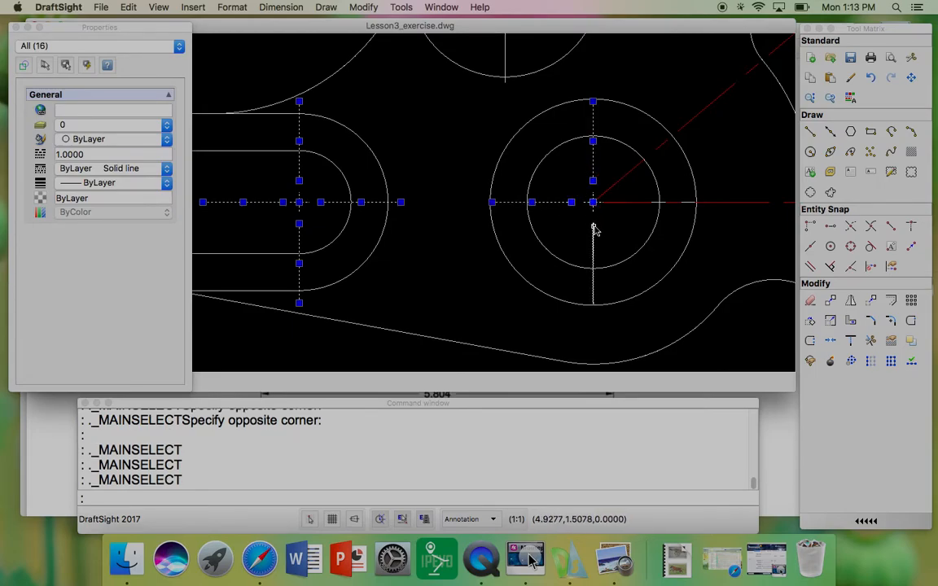
pyautogui.click(595, 231)
pyautogui.scroll(-3, 515, 189)
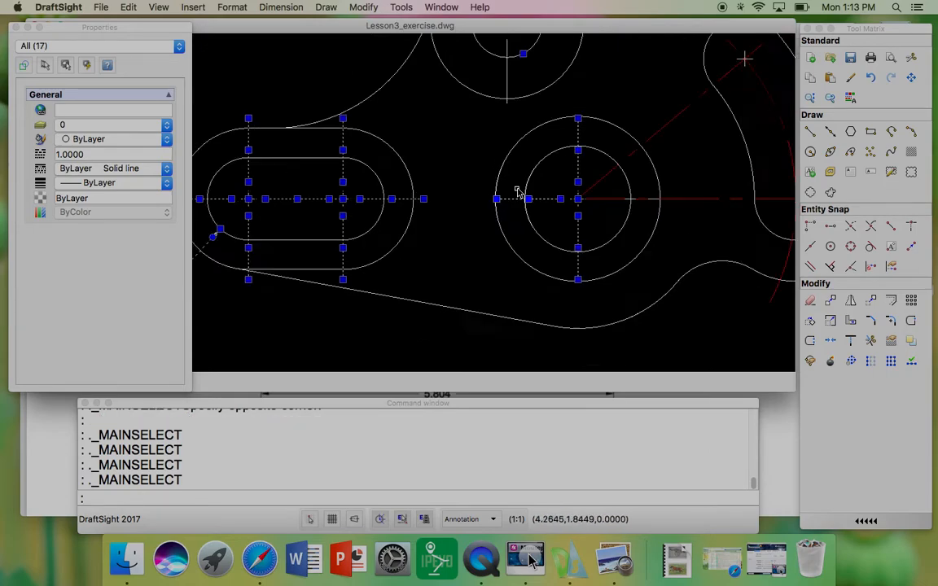
pyautogui.scroll(3, 519, 143)
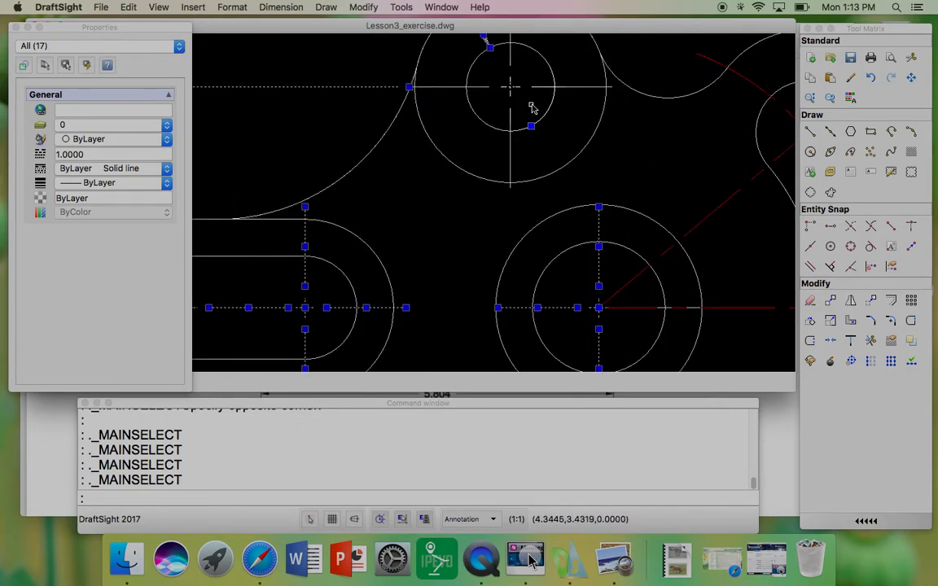
pyautogui.click(526, 100)
pyautogui.click(490, 66)
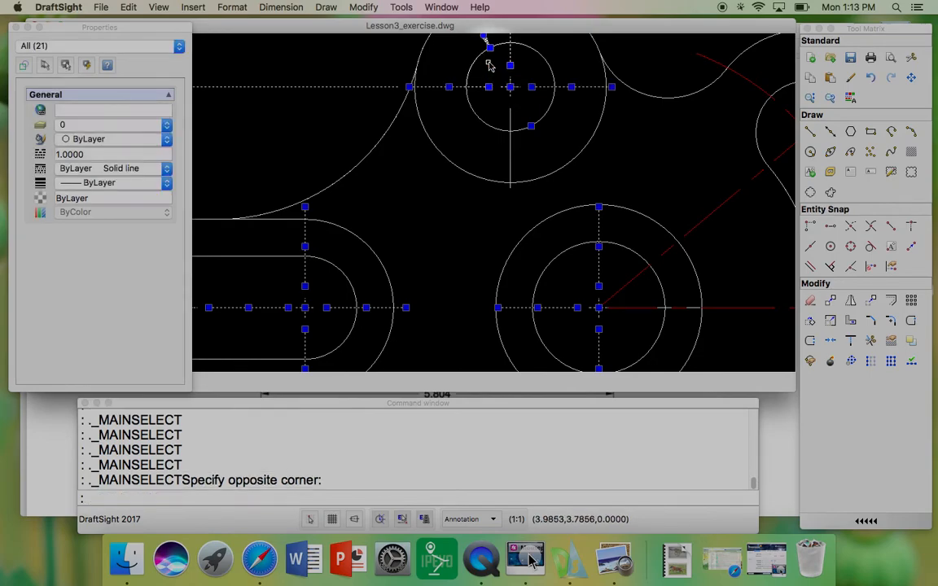
pyautogui.click(509, 109)
pyautogui.scroll(-1, 509, 111)
pyautogui.scroll(-3, 510, 111)
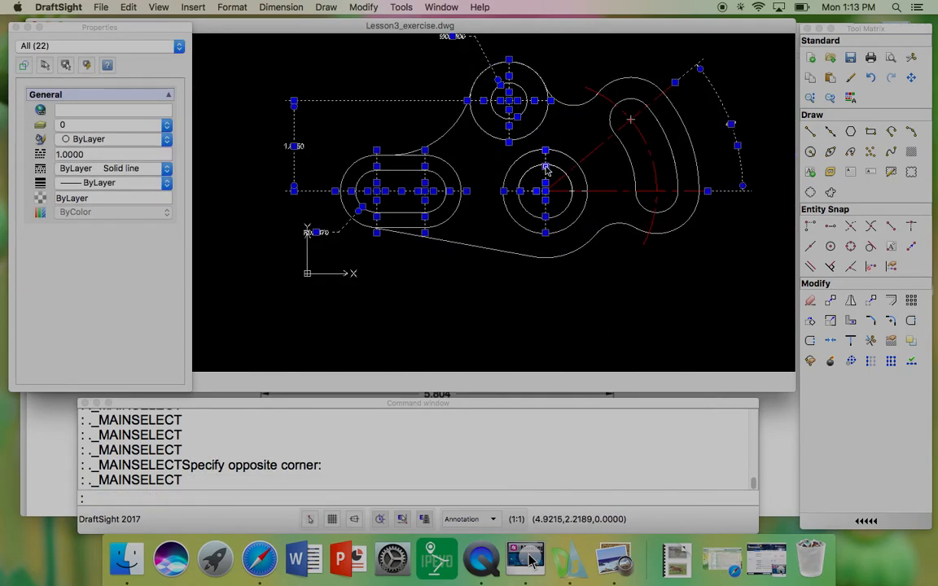
pyautogui.scroll(6, 566, 212)
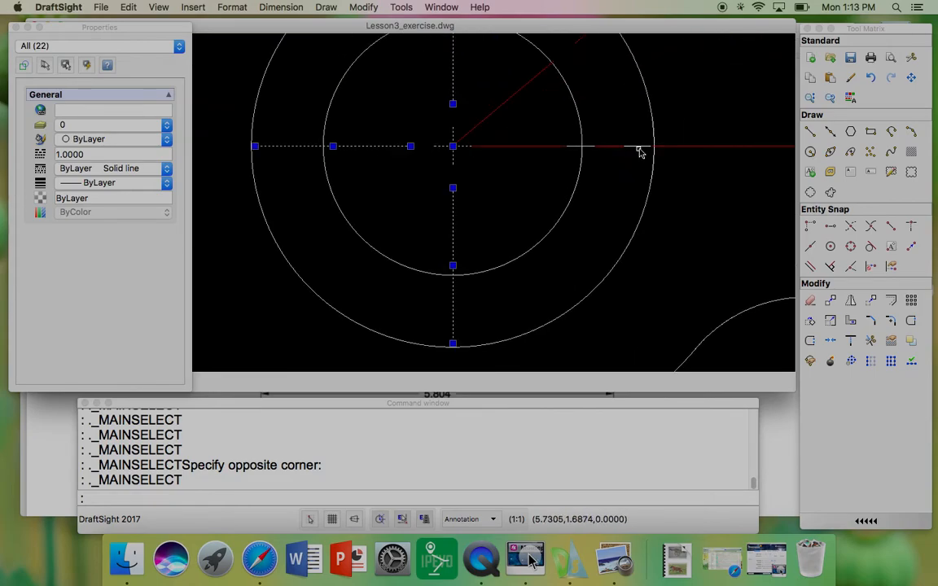
pyautogui.scroll(-2, 407, 185)
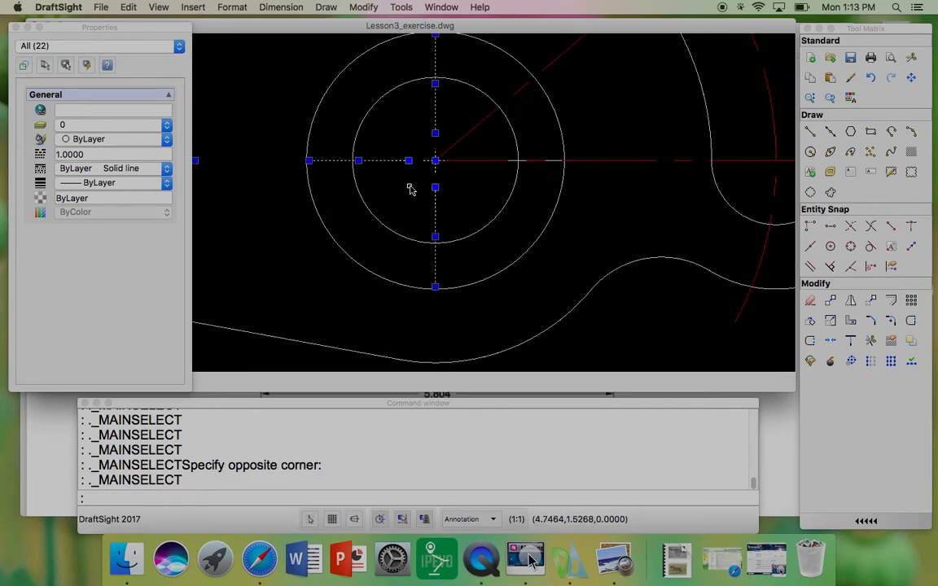
pyautogui.click(419, 135)
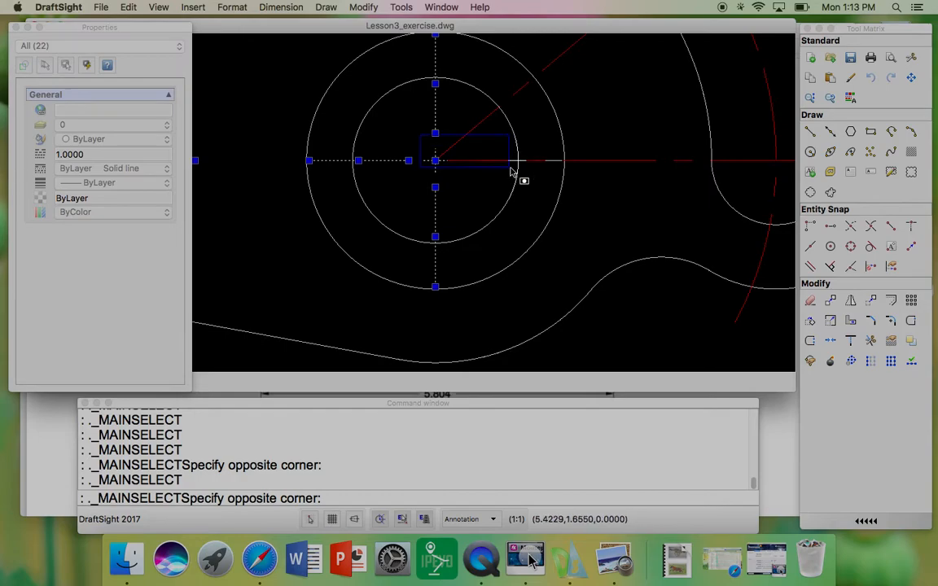
pyautogui.click(591, 193)
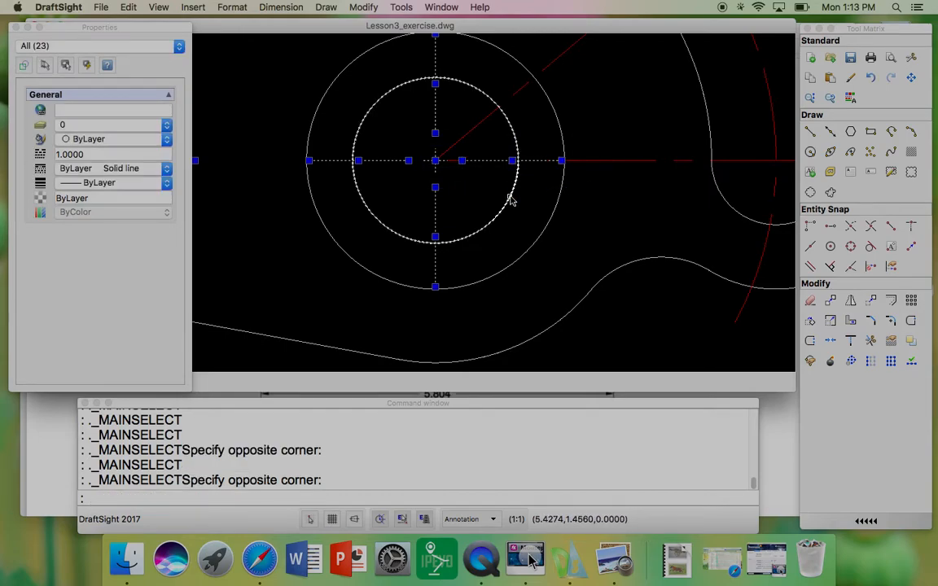
pyautogui.scroll(-3, 512, 201)
pyautogui.moveTo(489, 168); pyautogui.dragTo(523, 203, button='middle')
pyautogui.scroll(5, 622, 142)
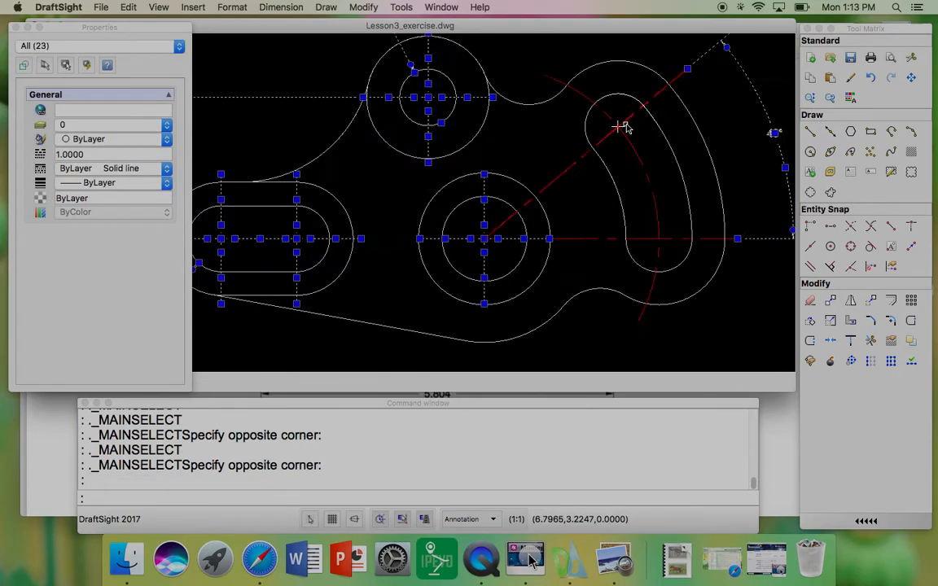
pyautogui.click(627, 142)
pyautogui.scroll(-5, 623, 143)
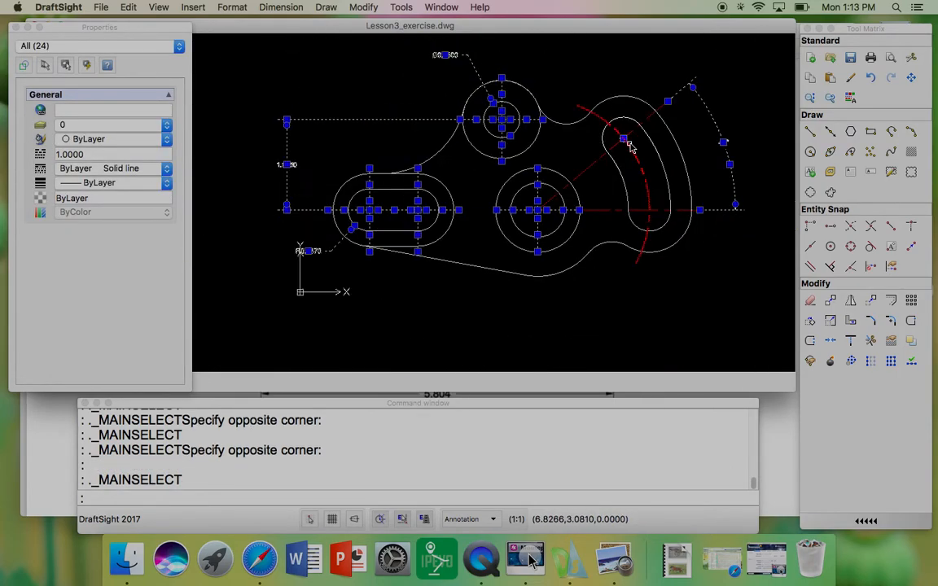
pyautogui.moveTo(419, 153); pyautogui.dragTo(440, 174, button='middle')
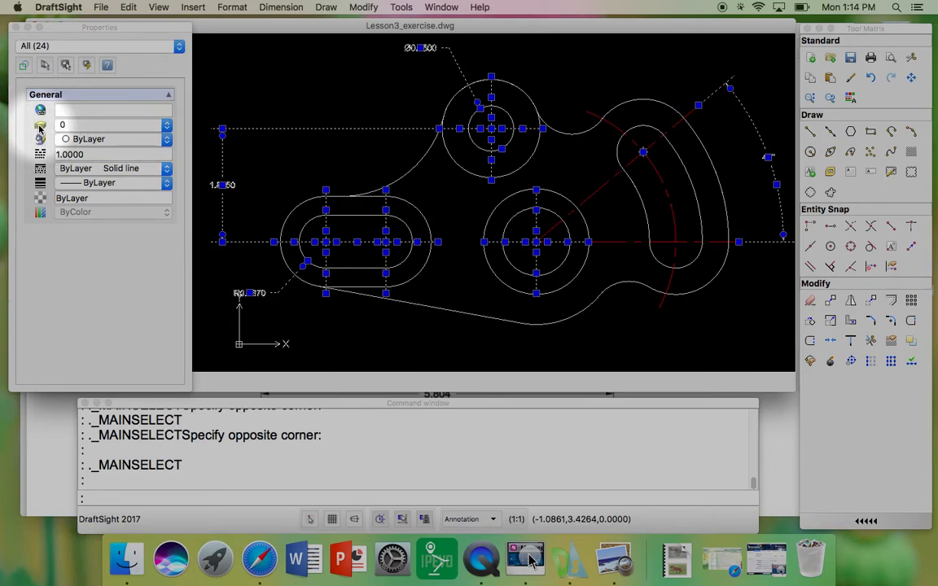
pyautogui.click(163, 126)
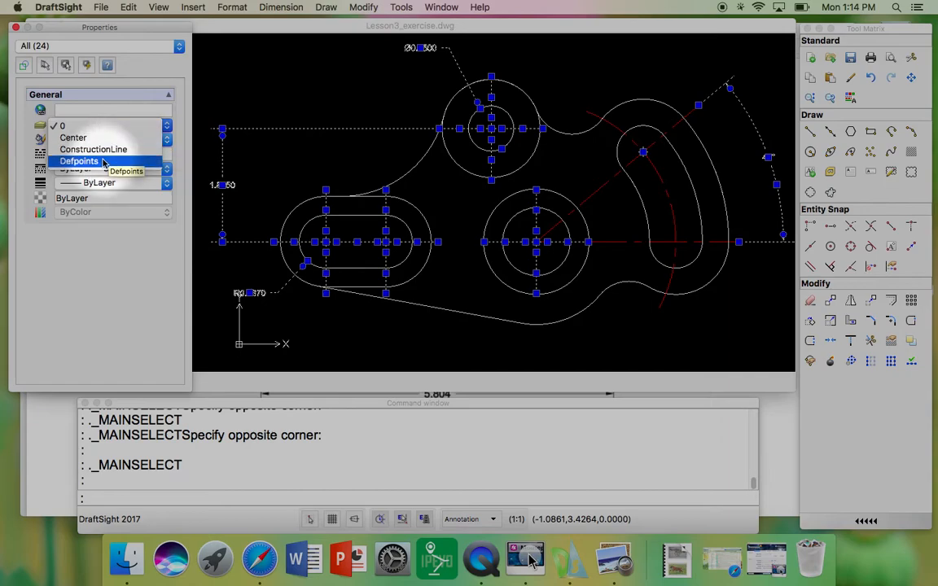
pyautogui.click(91, 150)
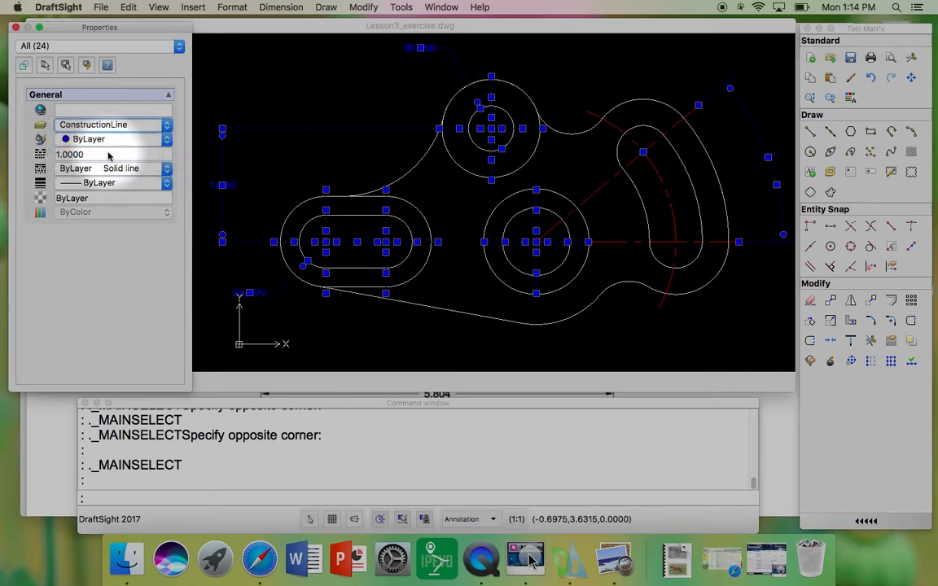
pyautogui.click(336, 98)
pyautogui.press('Escape')
pyautogui.press('Escape')
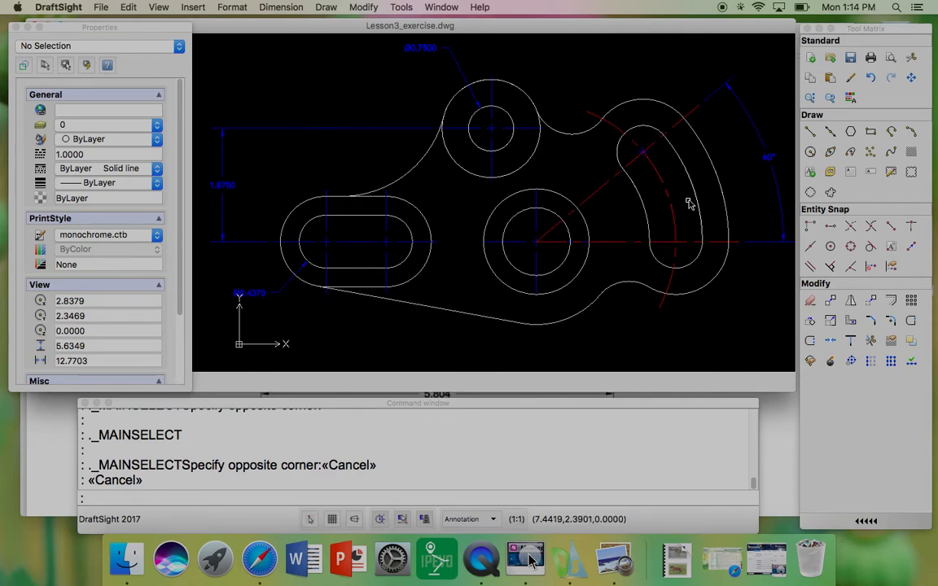
# Step: Copy the point at the curved slot's upper end center down to where the slot's center arc meets the horizontal center line
pyautogui.moveTo(672, 194); pyautogui.dragTo(641, 184, button='middle')
pyautogui.scroll(3, 680, 189)
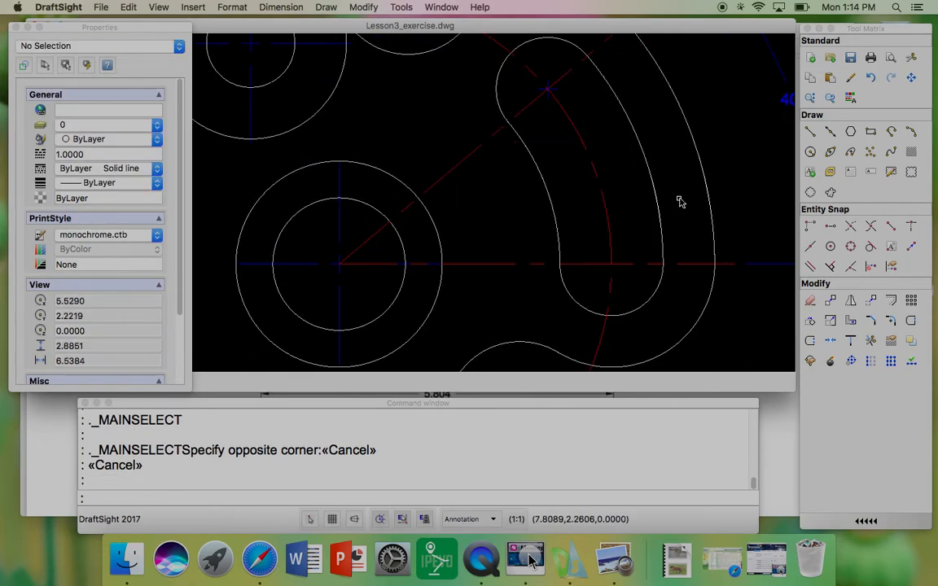
pyautogui.click(540, 91)
pyautogui.write('c')
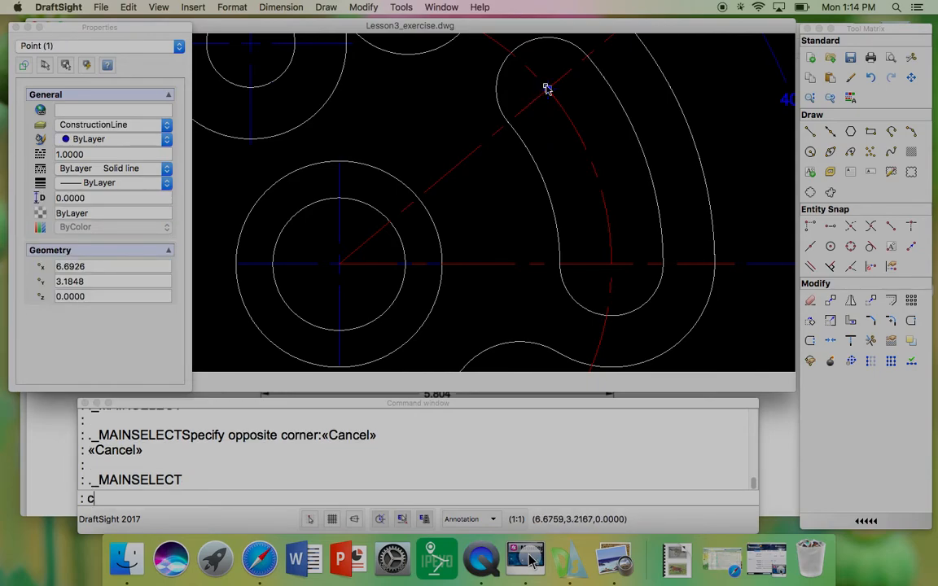
pyautogui.write('opy')
pyautogui.press('Return')
pyautogui.scroll(3, 546, 87)
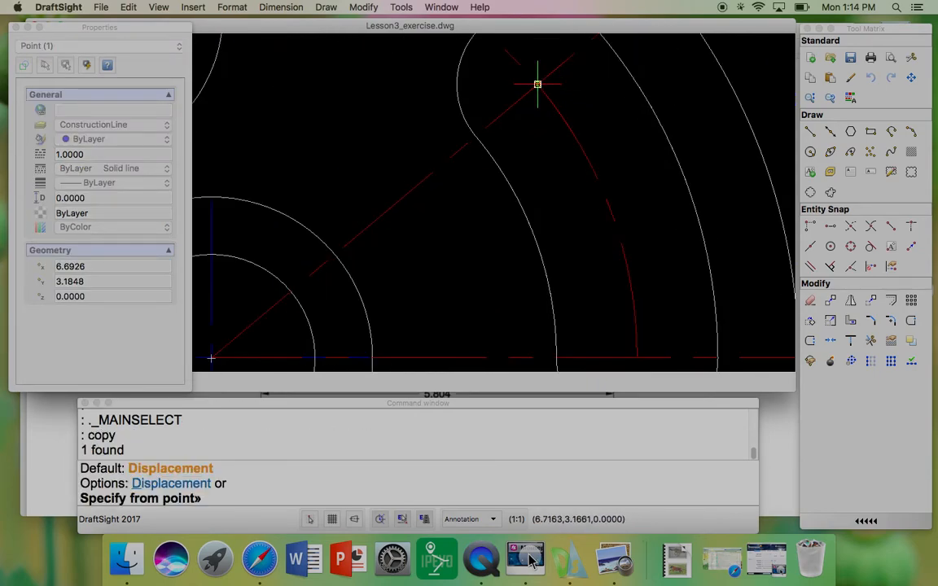
pyautogui.click(538, 86)
pyautogui.scroll(-4, 535, 83)
pyautogui.scroll(3, 603, 186)
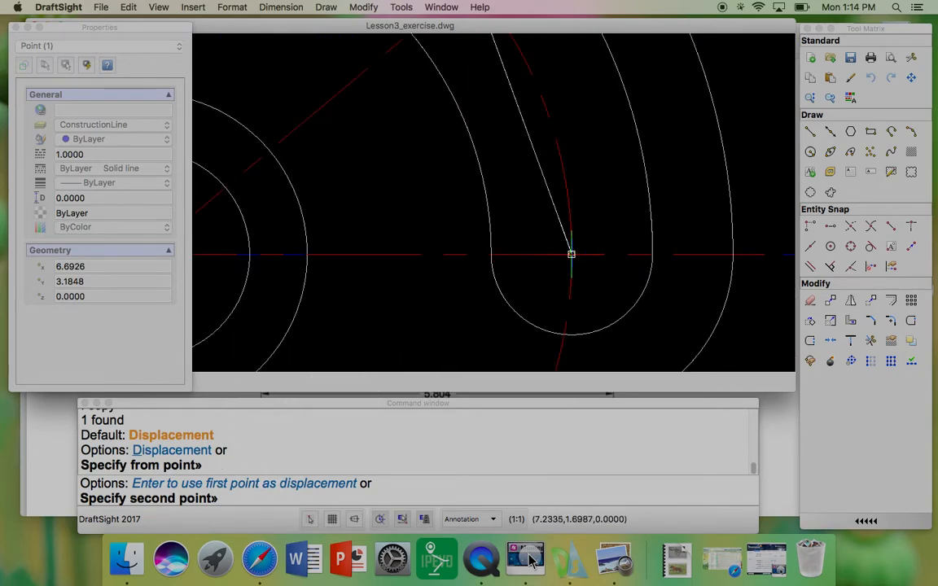
pyautogui.click(571, 254)
pyautogui.press('Return')
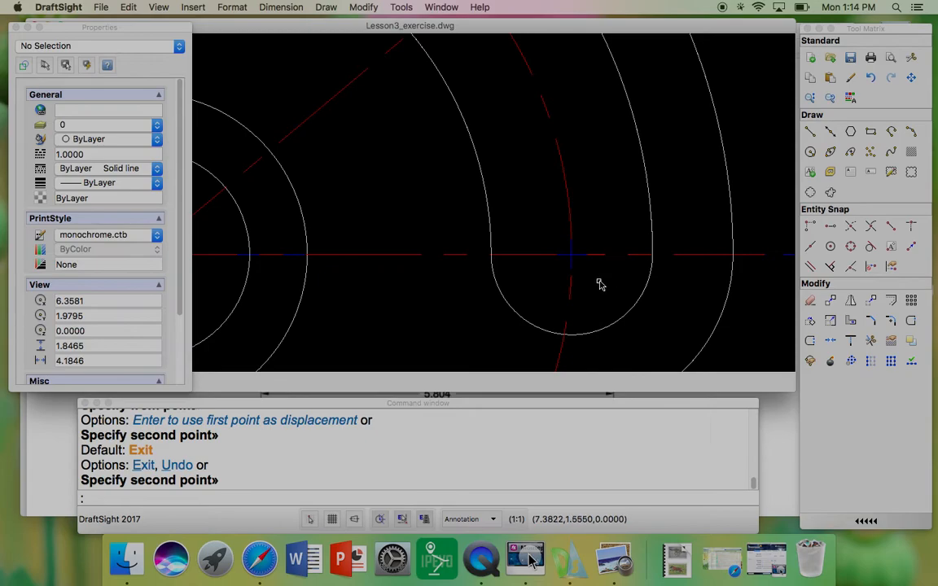
pyautogui.scroll(-3, 601, 284)
pyautogui.click(571, 256)
pyautogui.click(605, 281)
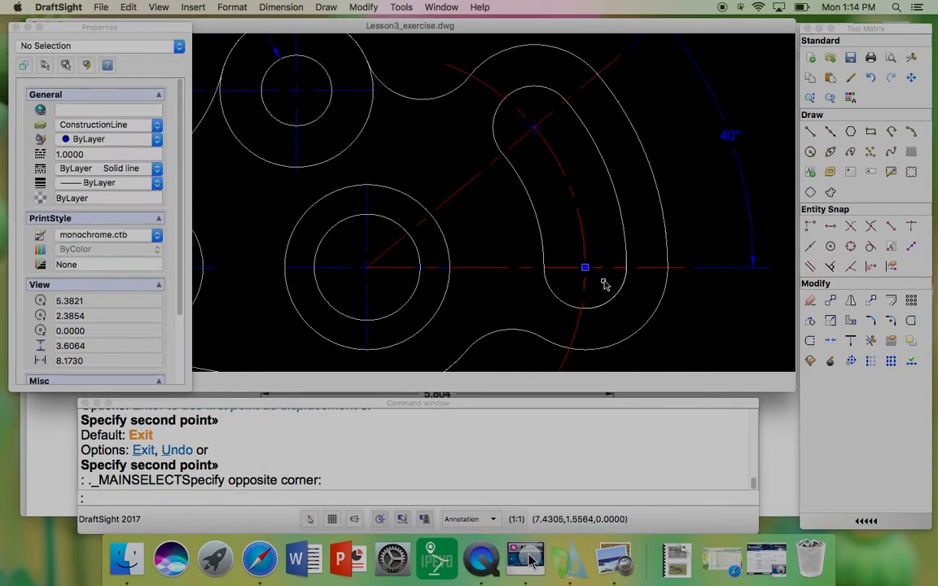
pyautogui.press('Escape')
pyautogui.press('Escape')
pyautogui.scroll(-2, 603, 283)
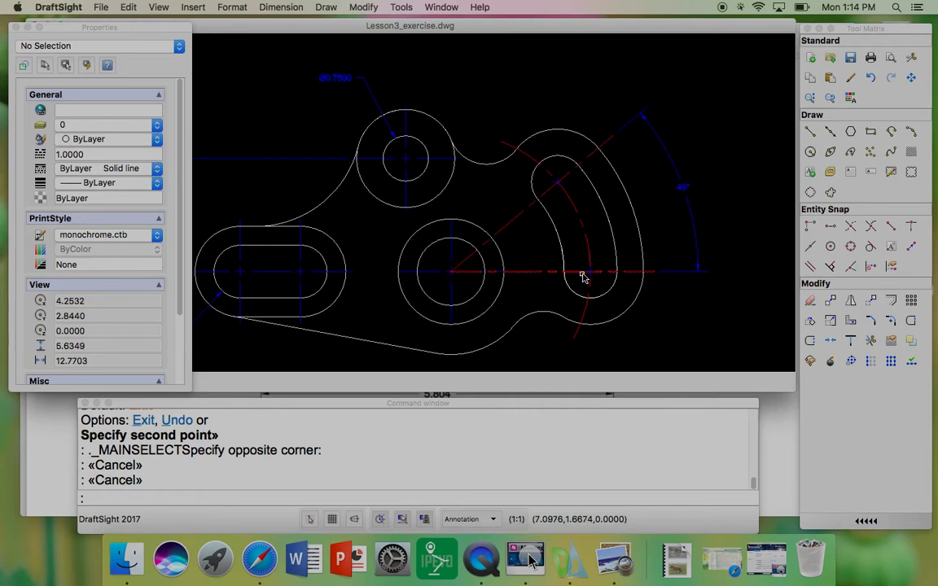
pyautogui.moveTo(523, 268); pyautogui.dragTo(584, 257, button='middle')
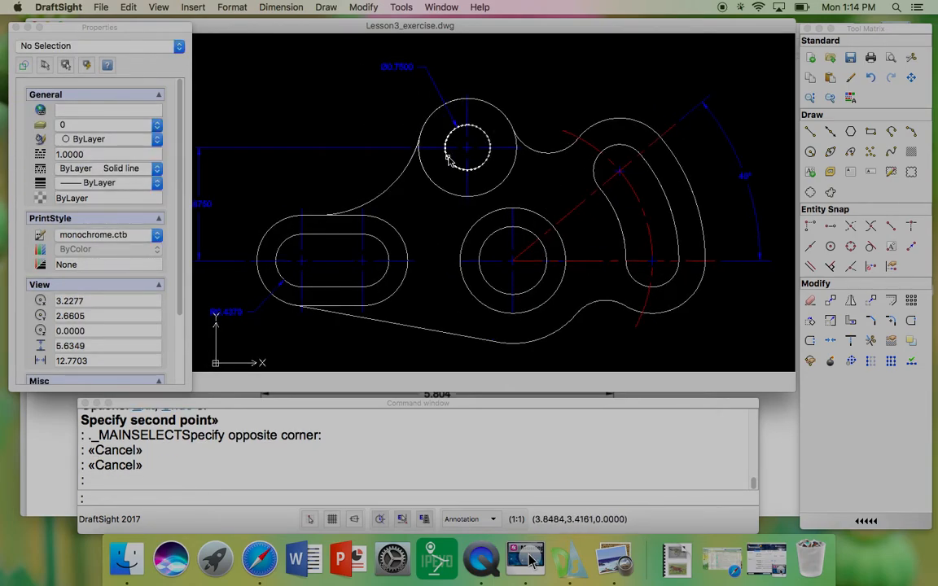
pyautogui.scroll(-1, 453, 159)
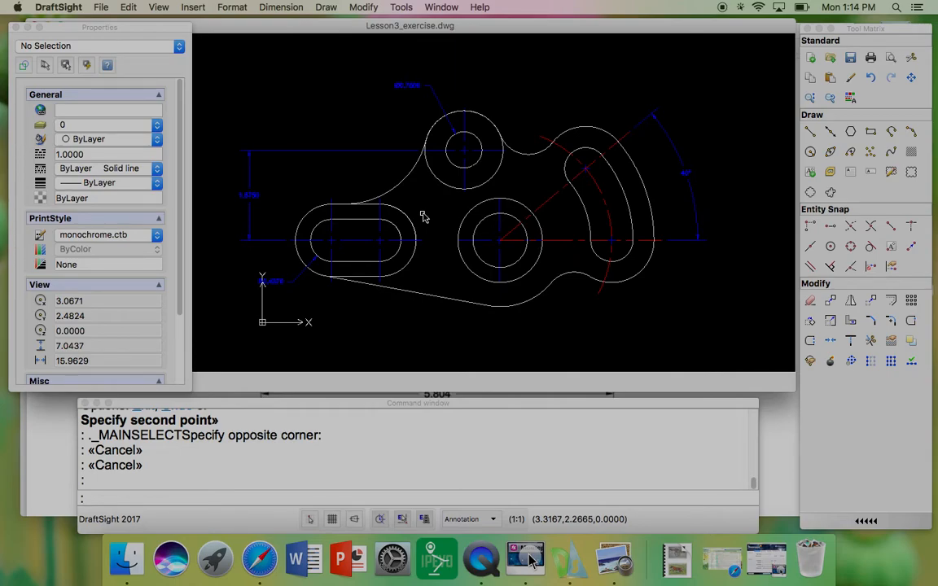
pyautogui.click(290, 10)
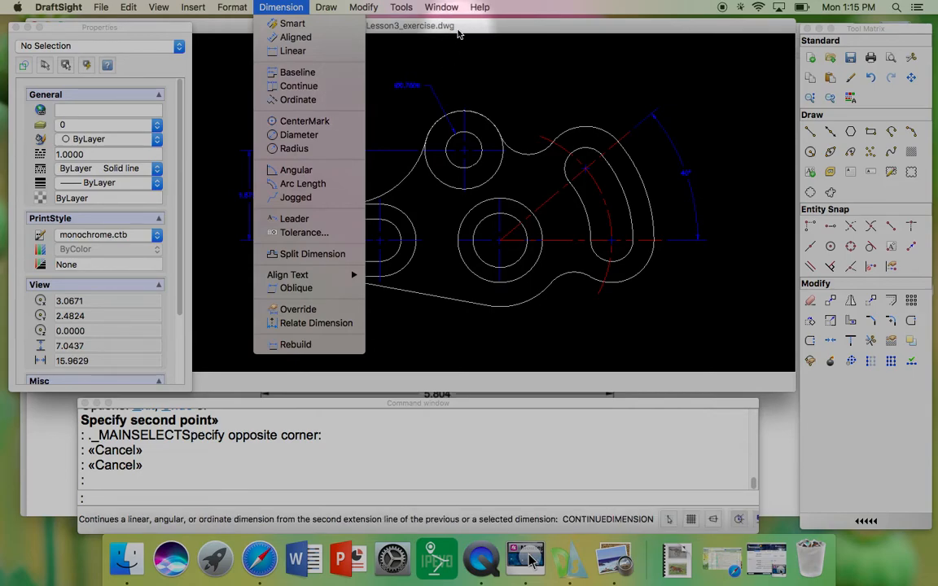
pyautogui.moveTo(315, 11)
pyautogui.moveTo(281, 9)
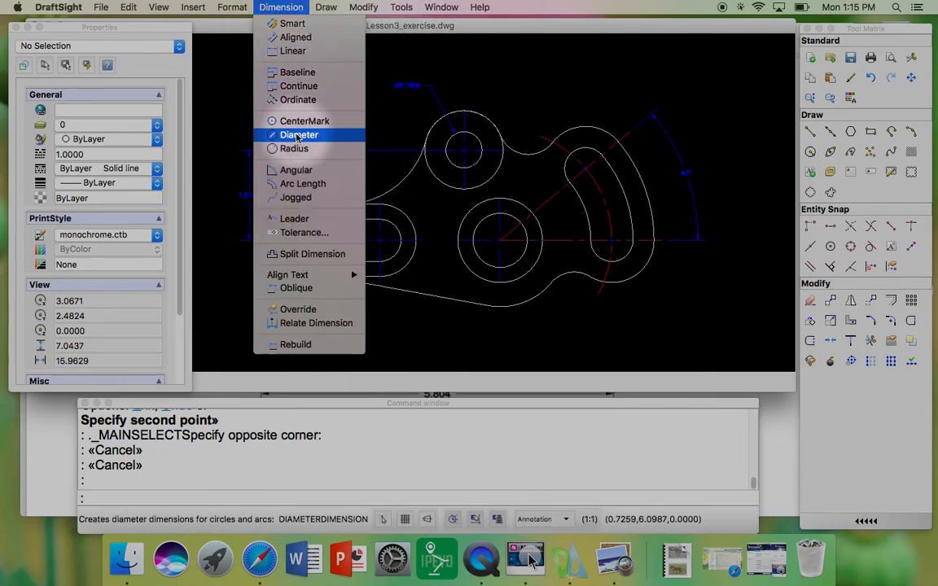
pyautogui.click(298, 136)
pyautogui.scroll(3, 424, 102)
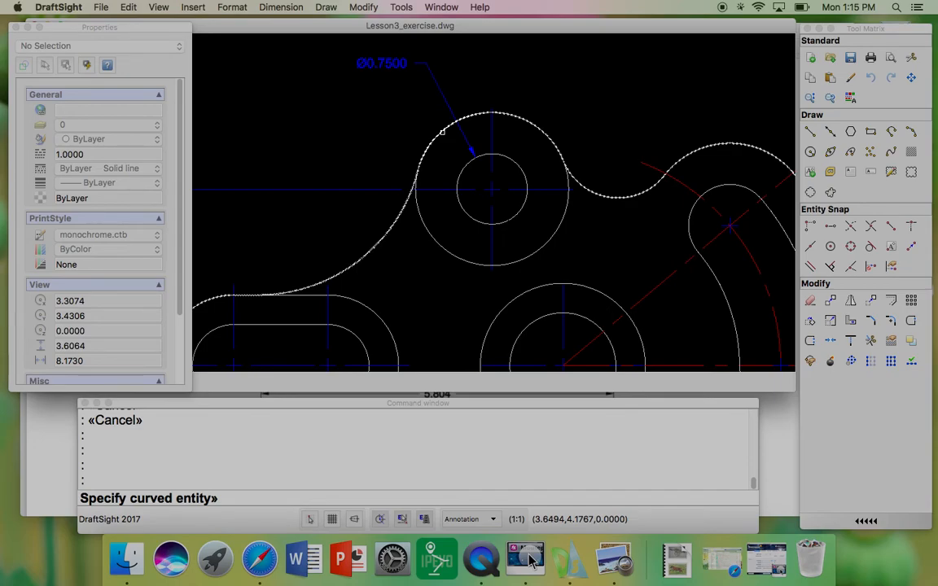
pyautogui.click(439, 133)
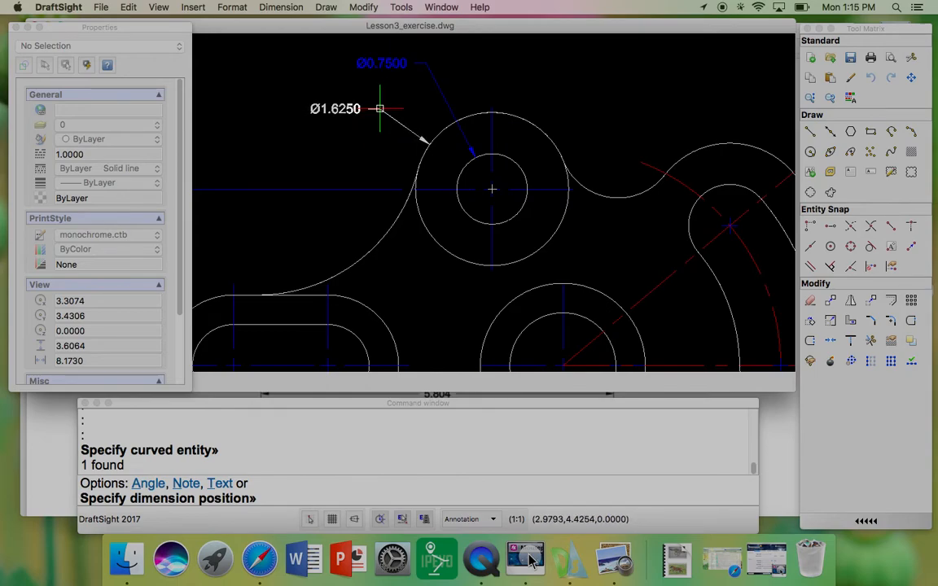
pyautogui.press('Escape')
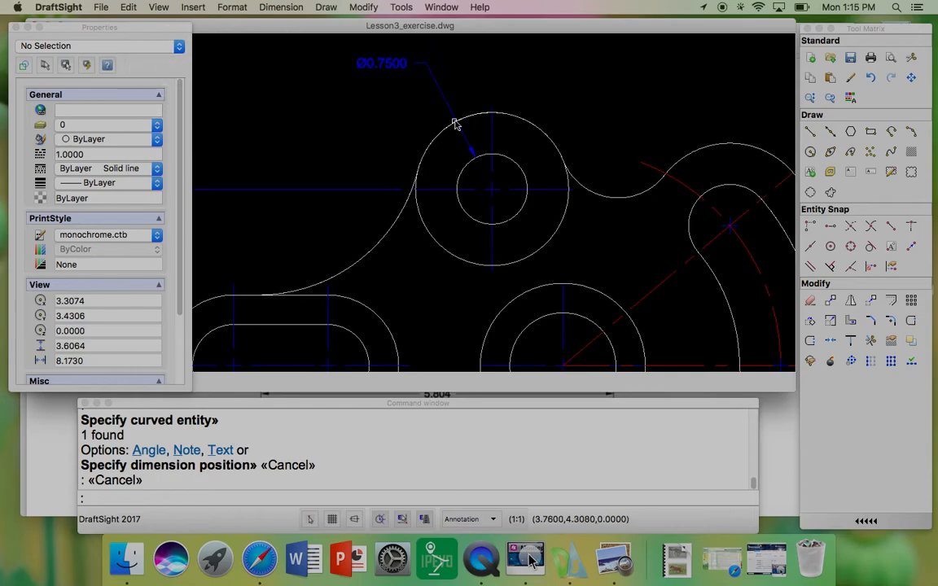
# Step: Make ConstructionLine the current layer and add a diameter dimension to the upper boss's outer circle, placed up-left
pyautogui.click(157, 126)
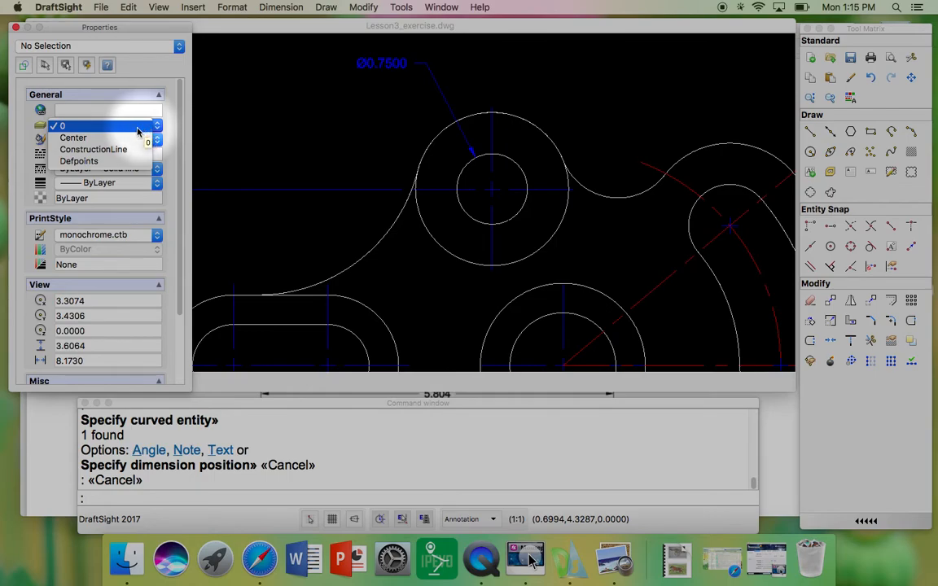
pyautogui.click(94, 150)
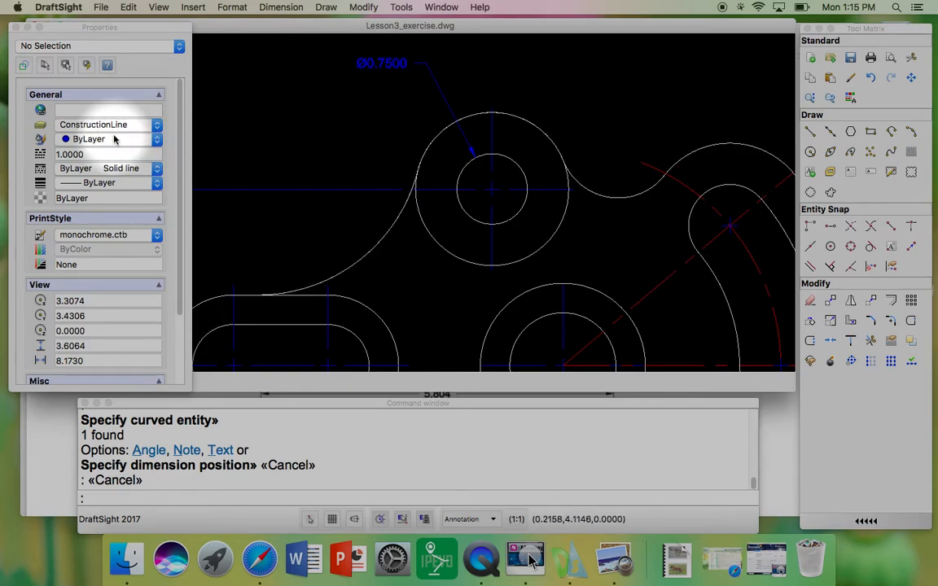
pyautogui.click(282, 7)
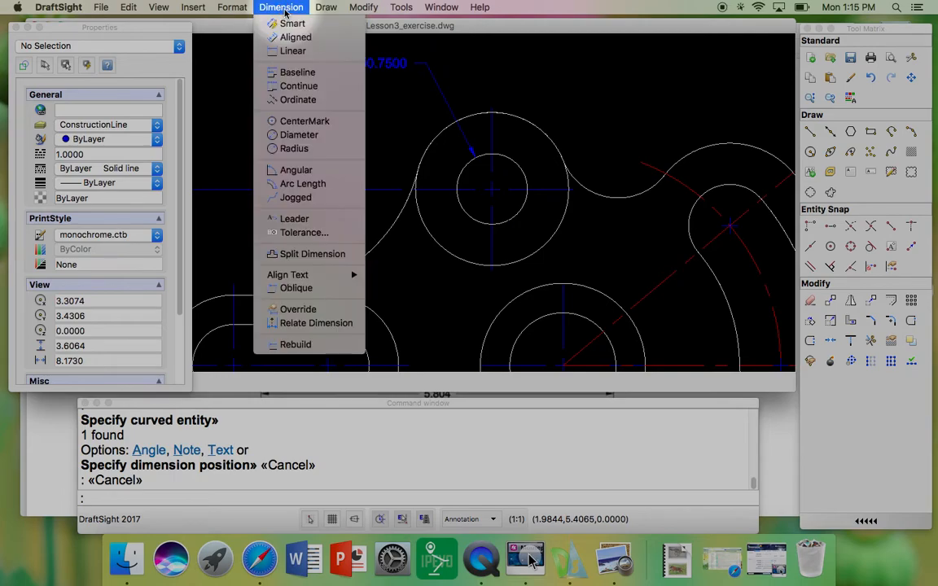
pyautogui.click(299, 135)
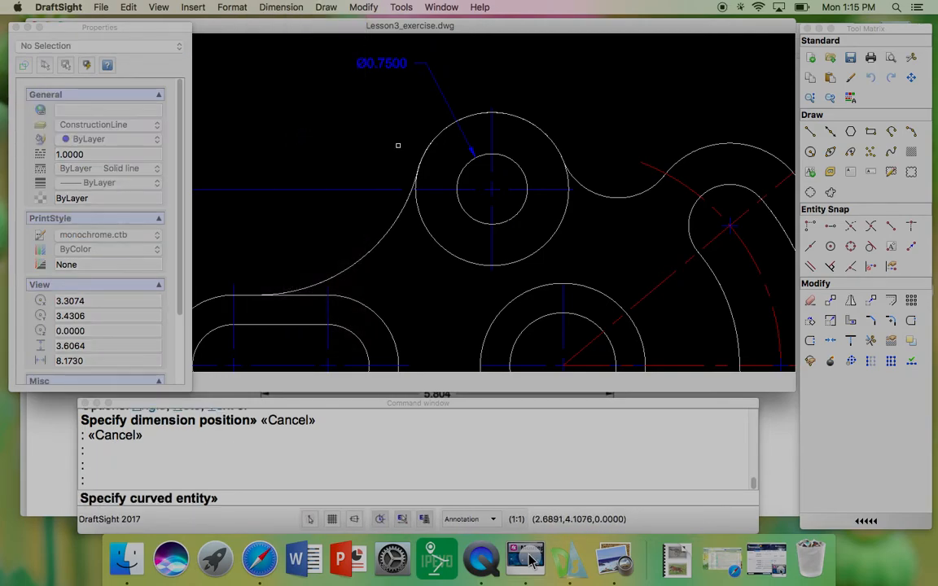
pyautogui.click(427, 150)
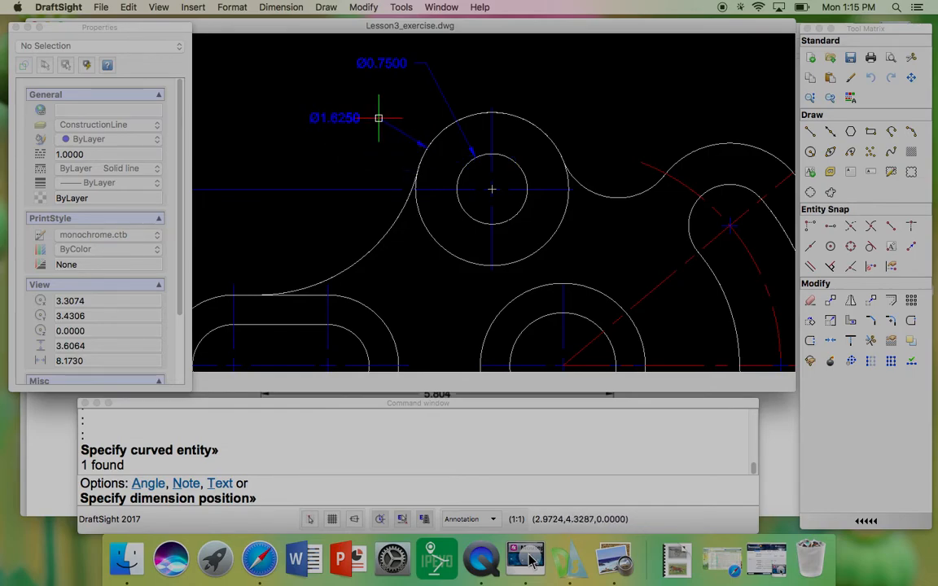
pyautogui.click(394, 113)
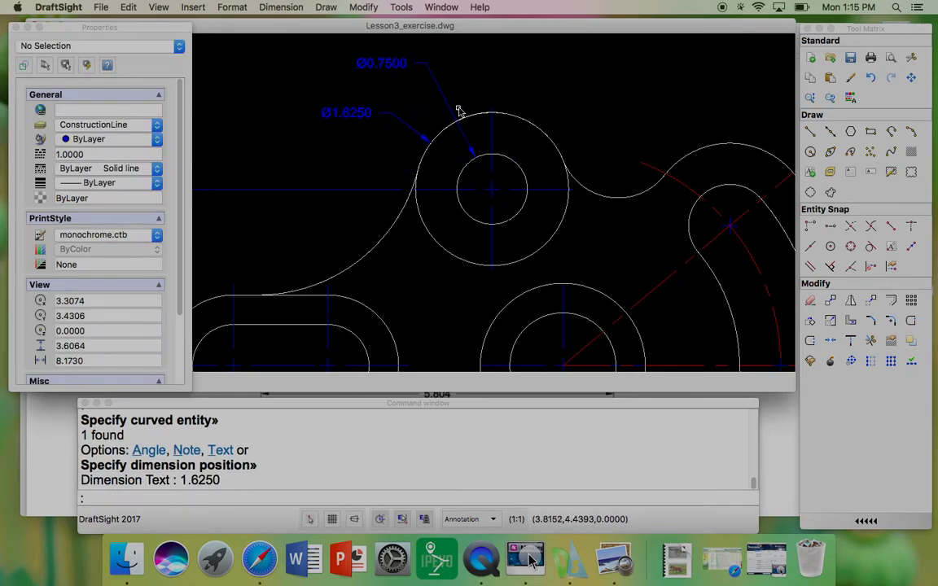
# Step: Add diameter dimensions to the central boss's inner and outer circles, placing both labels below-left of the boss
pyautogui.scroll(-3, 459, 111)
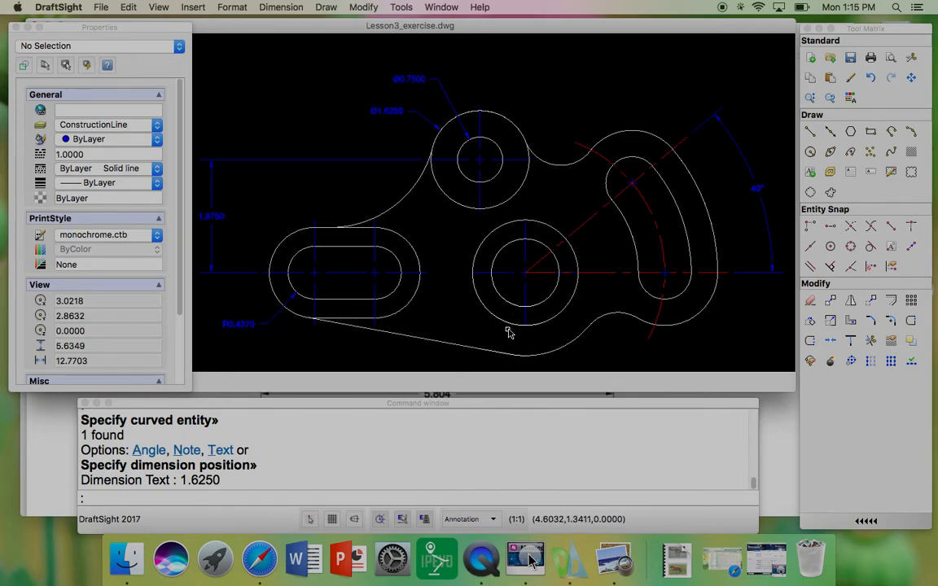
pyautogui.moveTo(503, 325); pyautogui.dragTo(461, 254, button='middle')
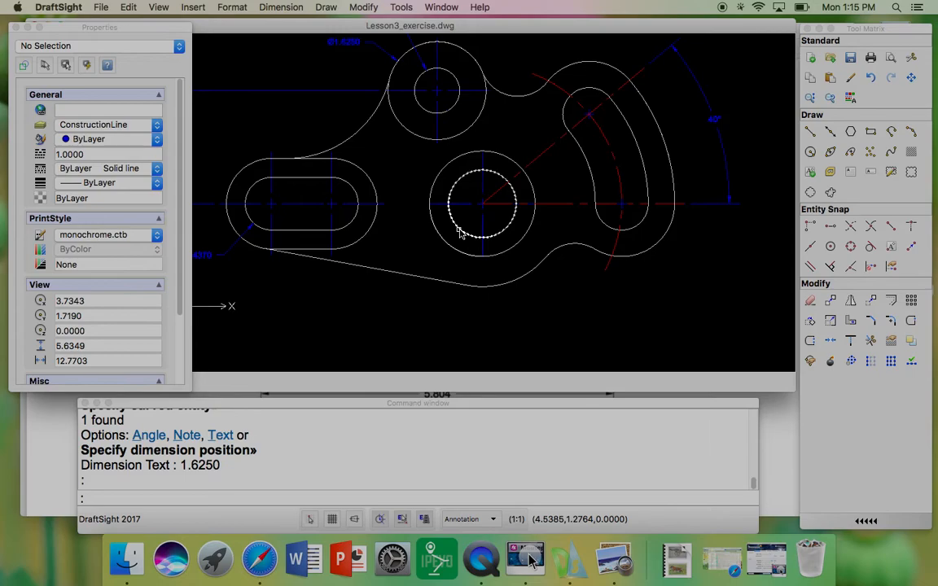
pyautogui.click(461, 233)
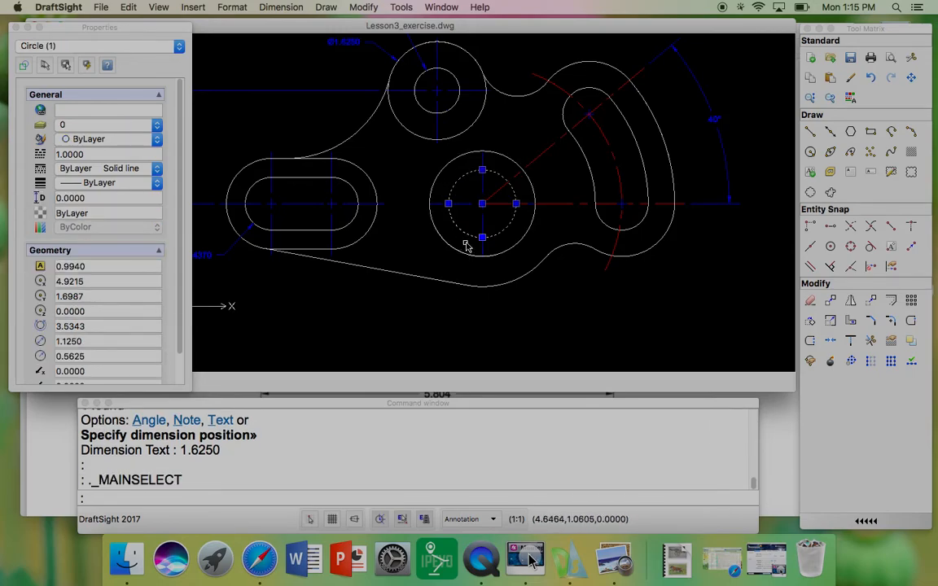
pyautogui.press('Escape')
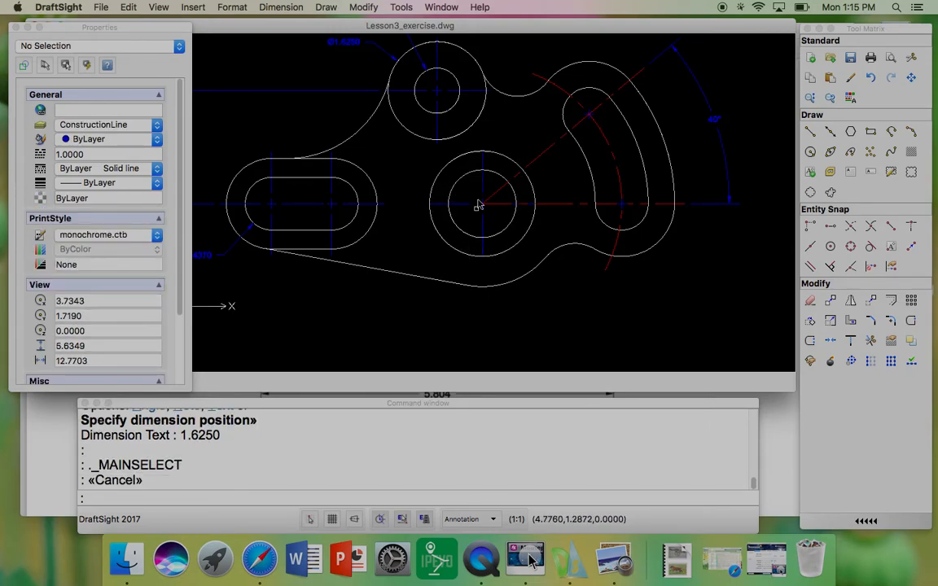
pyautogui.click(299, 8)
pyautogui.click(299, 134)
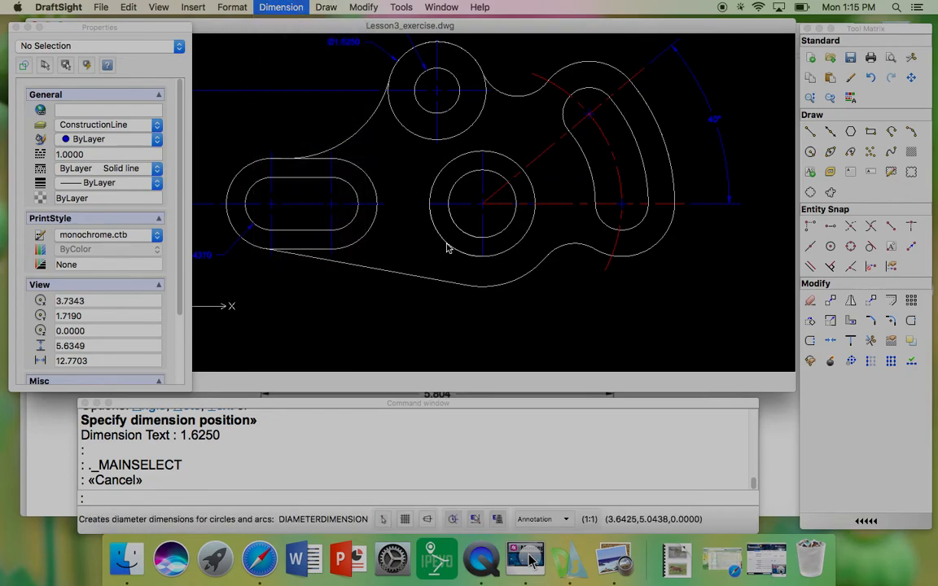
pyautogui.click(464, 234)
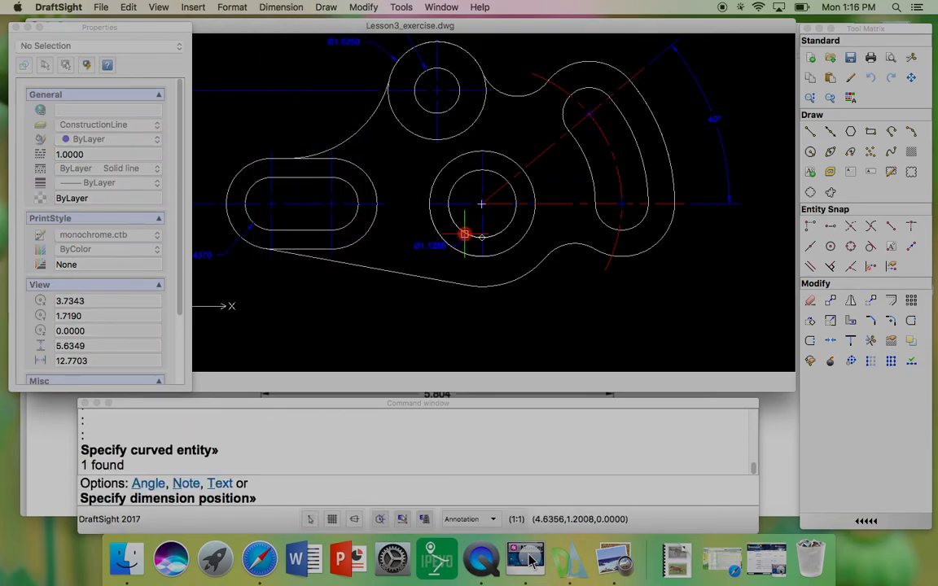
pyautogui.click(419, 299)
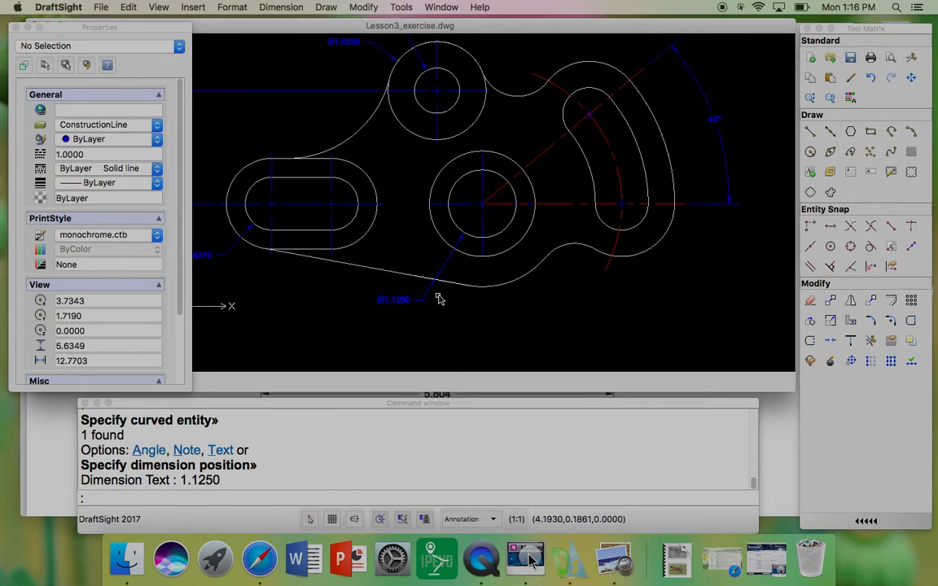
pyautogui.press('Return')
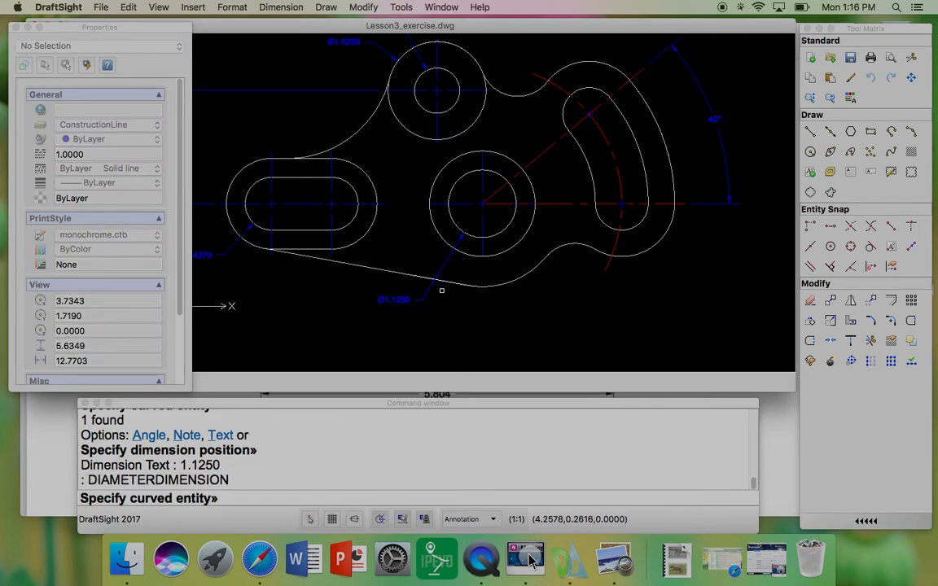
pyautogui.click(428, 231)
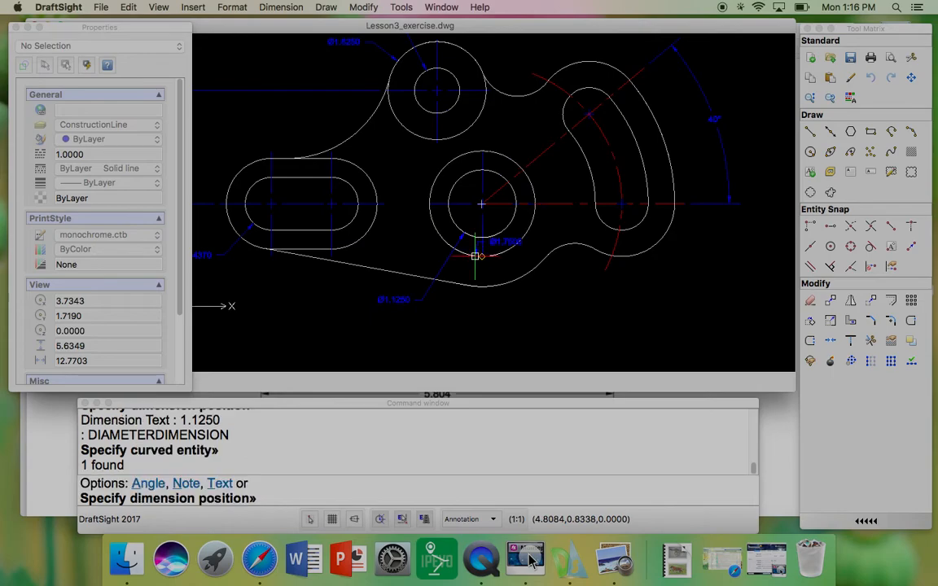
pyautogui.click(452, 319)
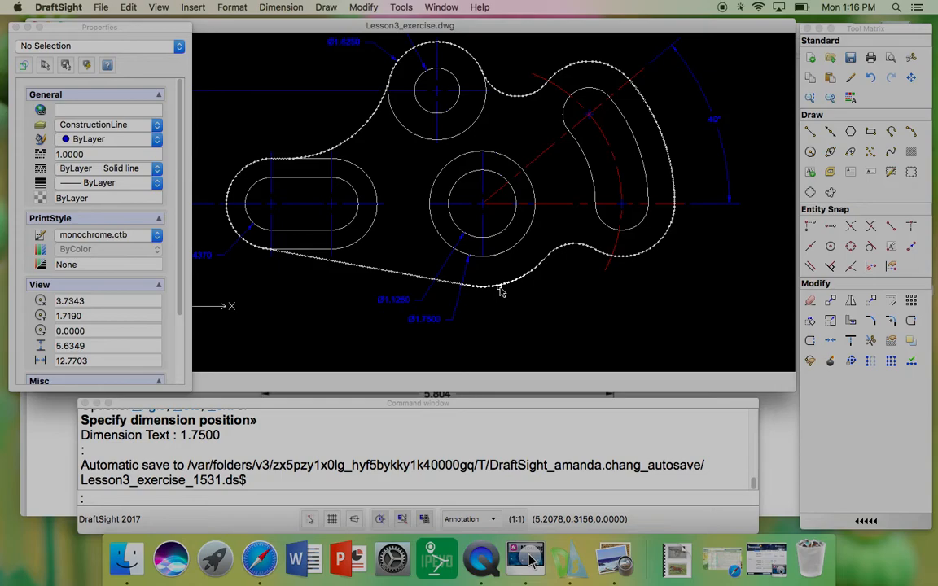
# Step: Add a radius dimension to the lower outer arc of the part outline below the central boss
pyautogui.click(281, 8)
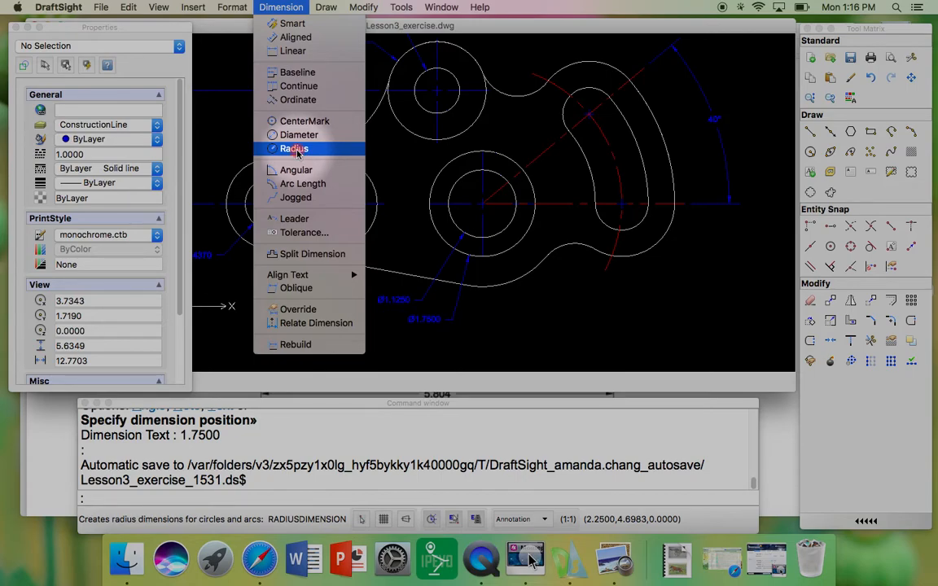
pyautogui.click(295, 149)
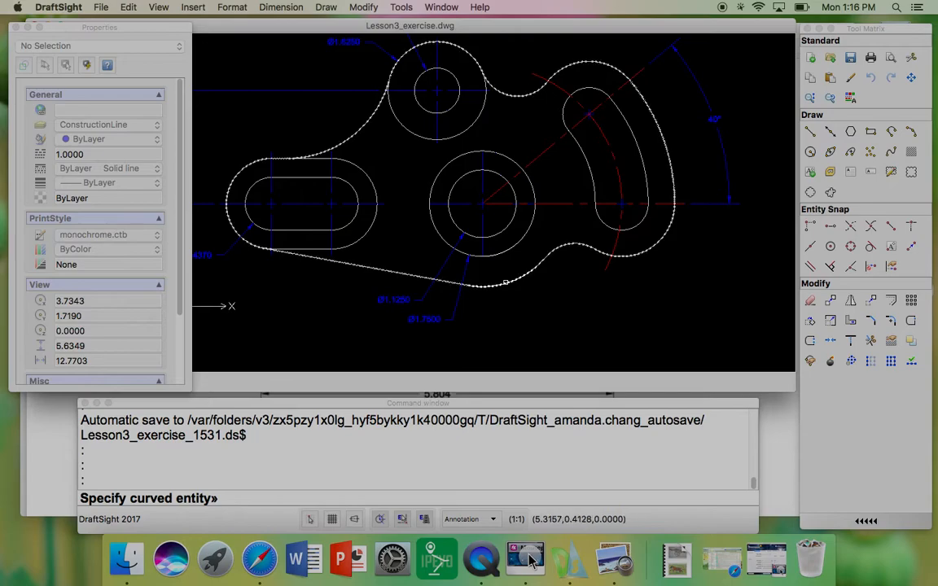
pyautogui.click(505, 282)
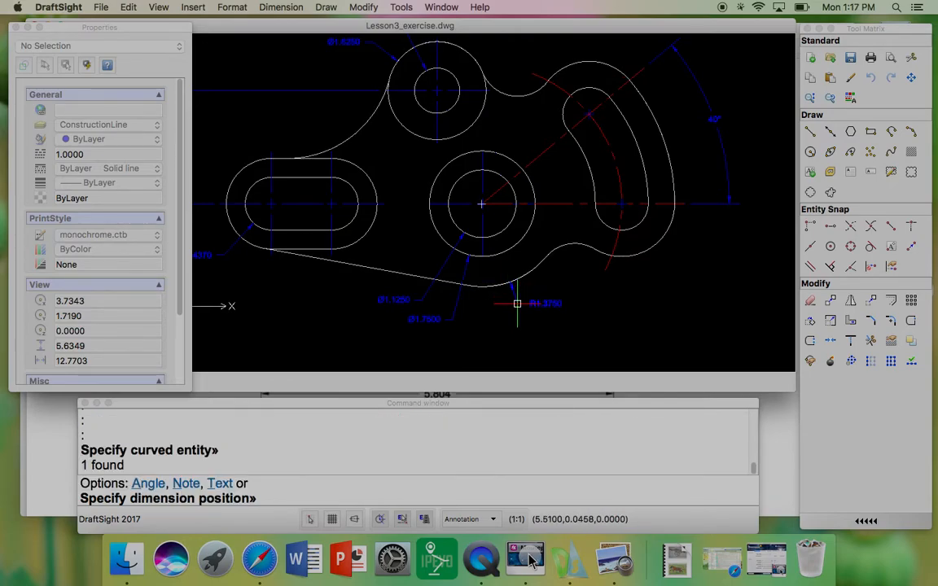
pyautogui.click(517, 304)
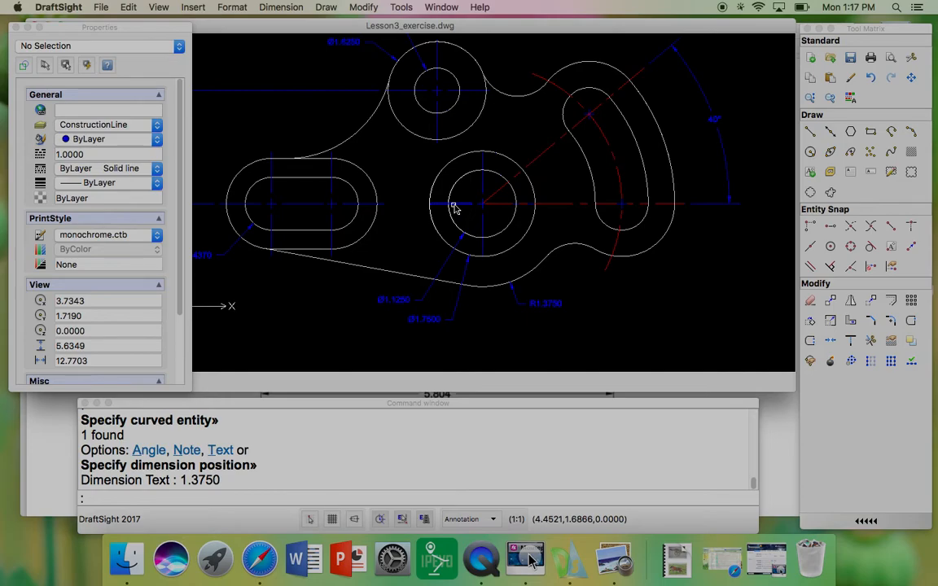
# Step: Zoom and pan around the drawing to review the placed dimensions
pyautogui.scroll(-2, 465, 205)
pyautogui.scroll(1, 429, 163)
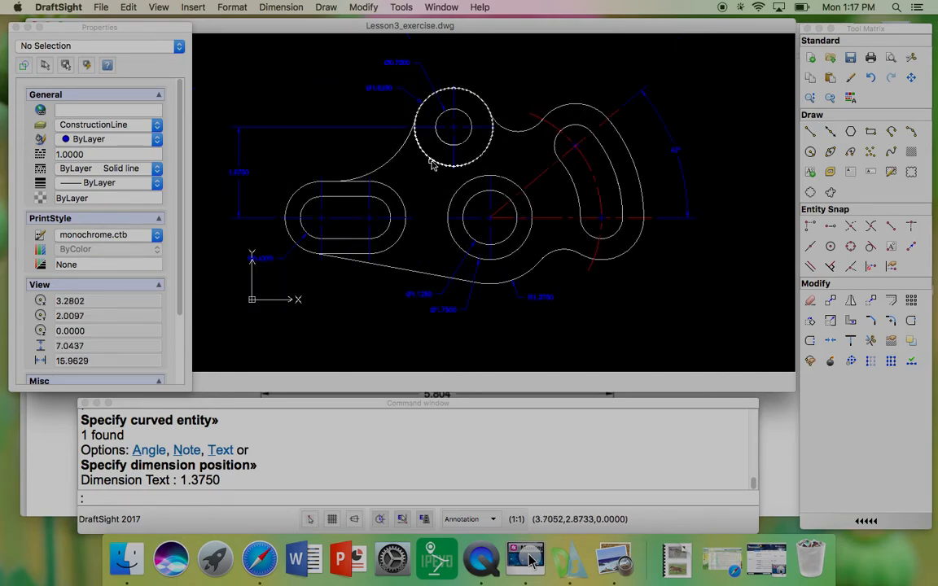
pyautogui.scroll(1, 430, 167)
pyautogui.scroll(-1, 418, 169)
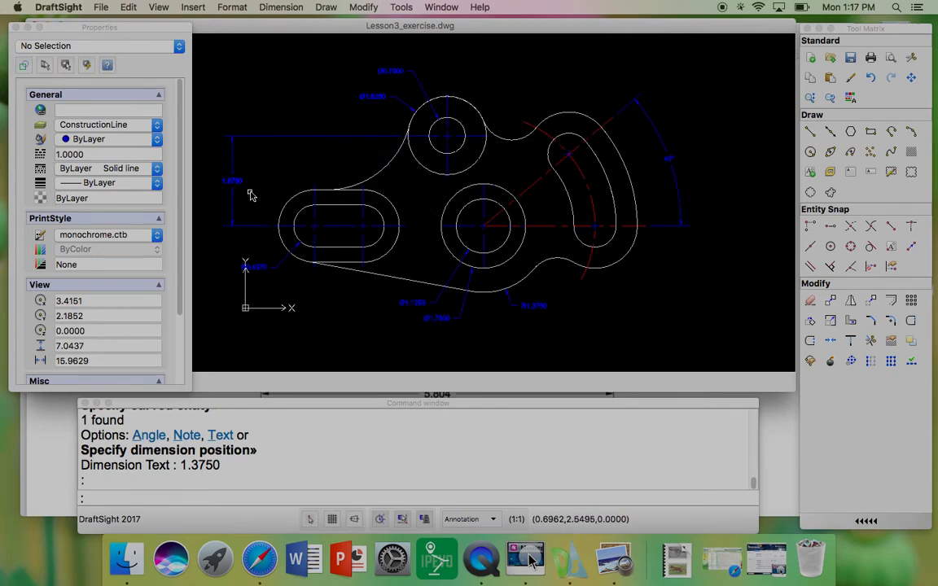
pyautogui.scroll(3, 247, 194)
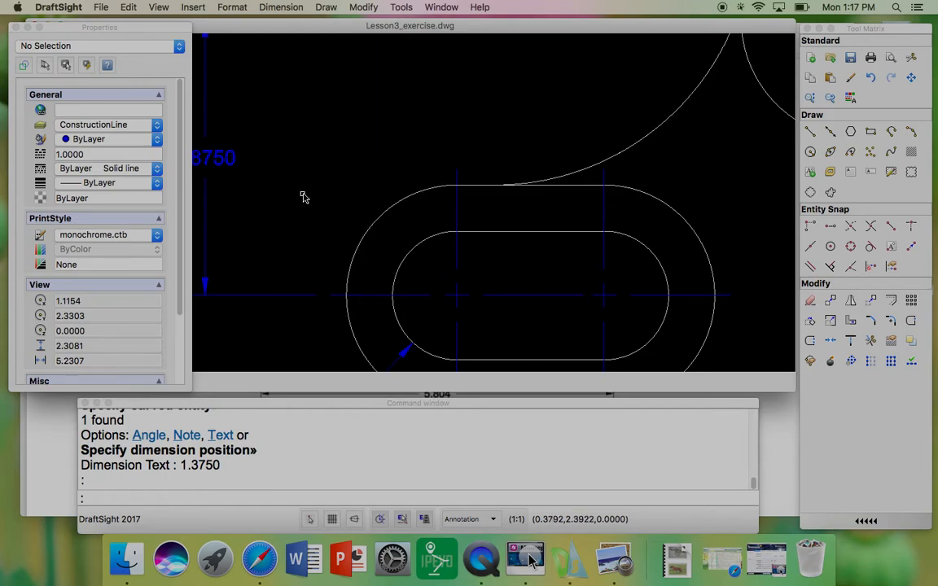
pyautogui.moveTo(314, 198); pyautogui.dragTo(398, 165, button='middle')
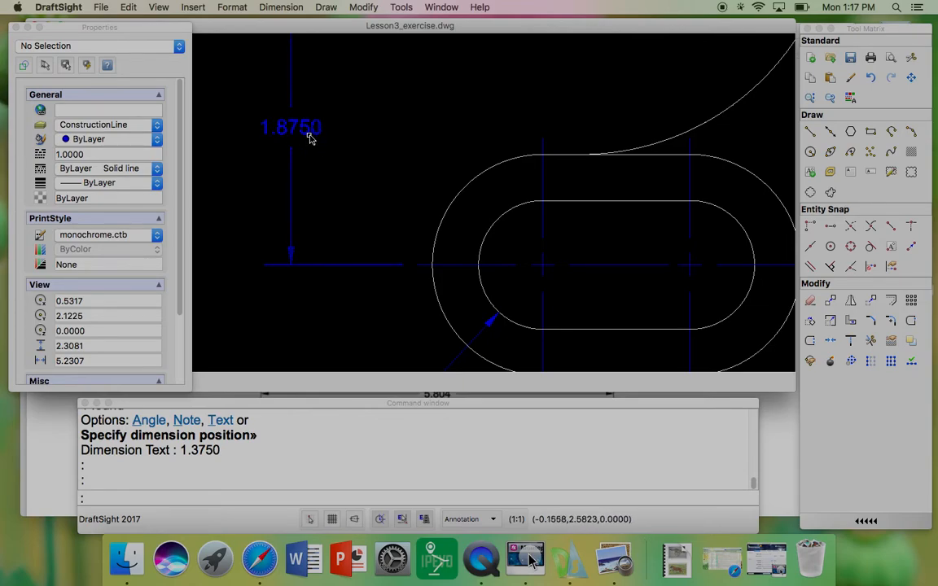
pyautogui.scroll(-5, 269, 127)
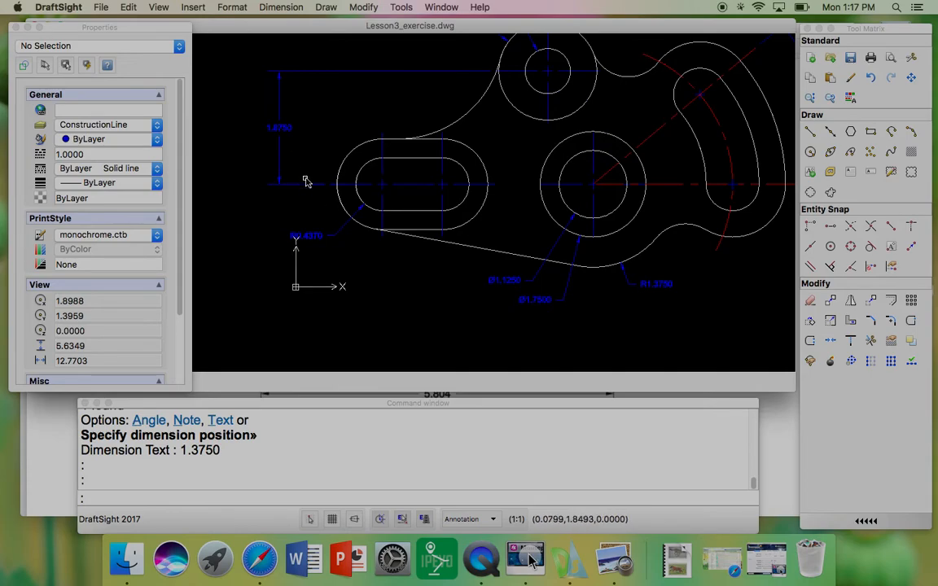
pyautogui.scroll(-1, 471, 220)
pyautogui.scroll(3, 468, 222)
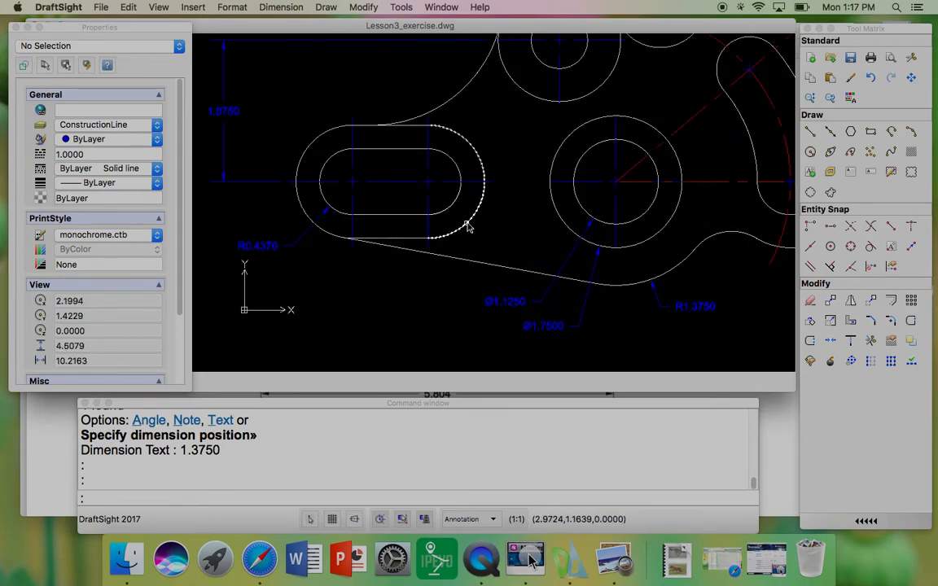
# Step: Set the linear dimension precision of the Standard dimension style to 0.000
pyautogui.click(269, 10)
pyautogui.moveTo(225, 10)
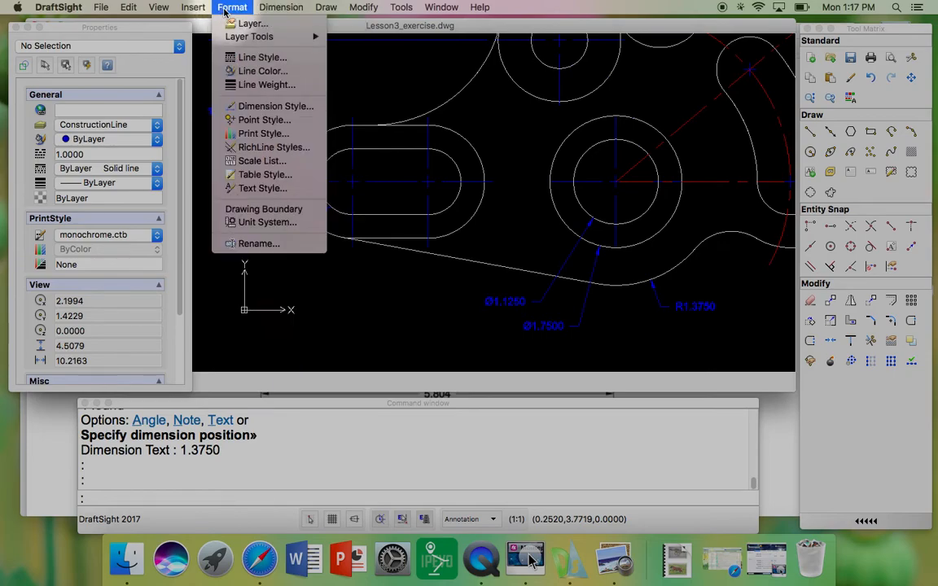
pyautogui.click(277, 108)
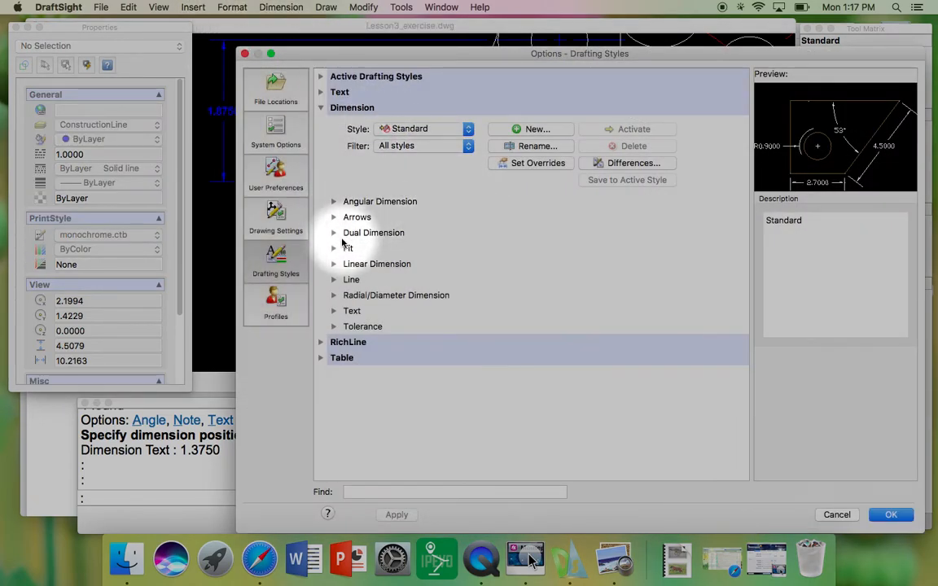
pyautogui.click(334, 265)
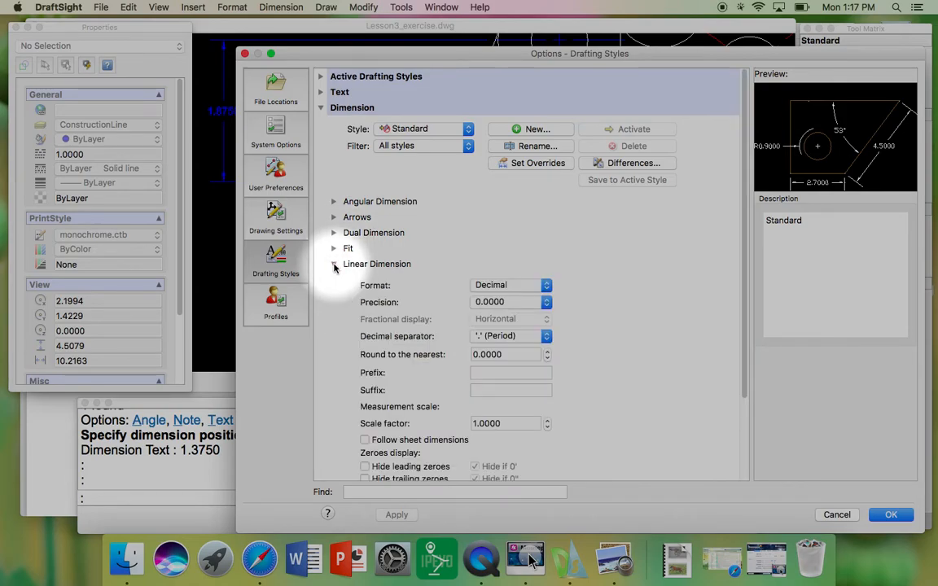
pyautogui.click(545, 302)
pyautogui.click(499, 292)
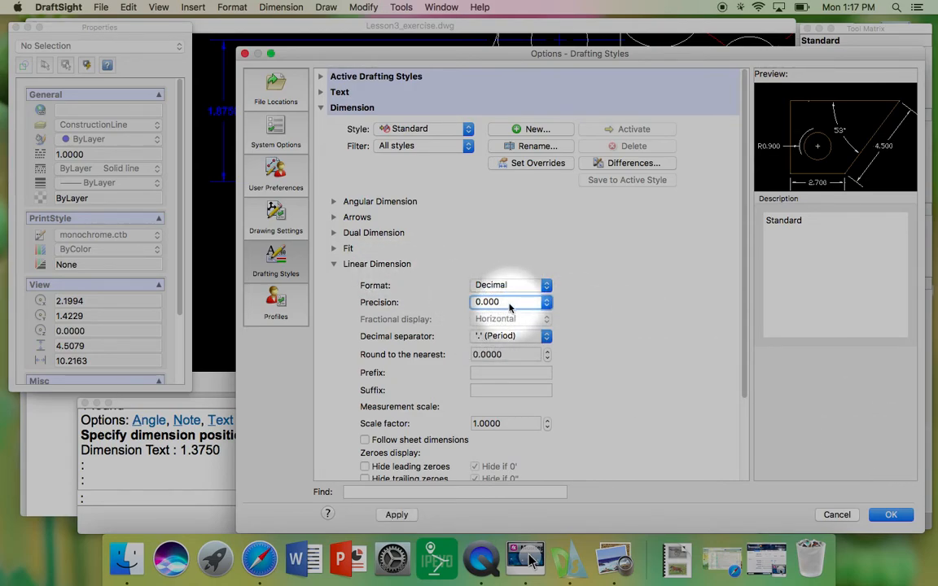
pyautogui.click(891, 515)
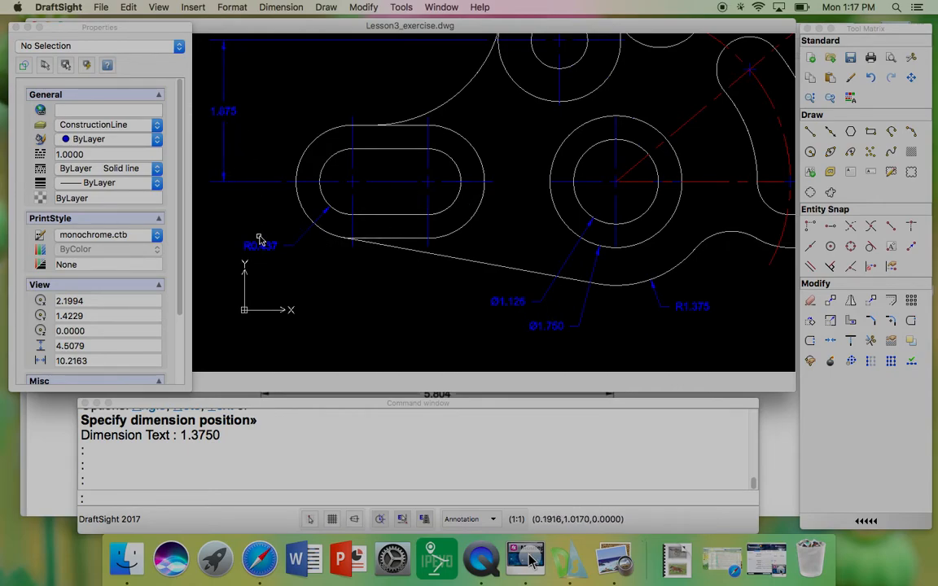
# Step: Add a radius dimension to the upper-left outline arc between the slot and the upper boss, placed up-left
pyautogui.scroll(-3, 373, 272)
pyautogui.scroll(3, 467, 262)
pyautogui.scroll(-1, 466, 262)
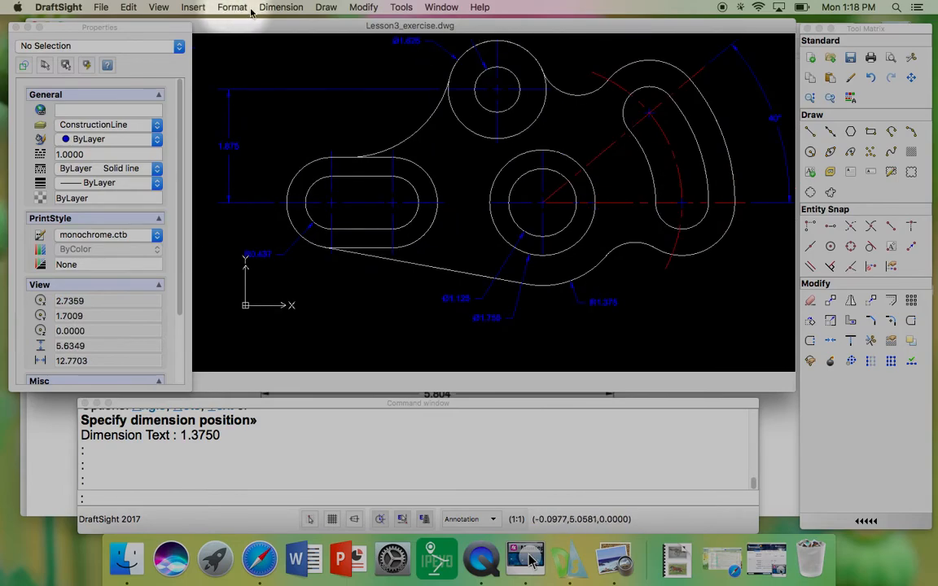
pyautogui.click(278, 8)
pyautogui.click(294, 148)
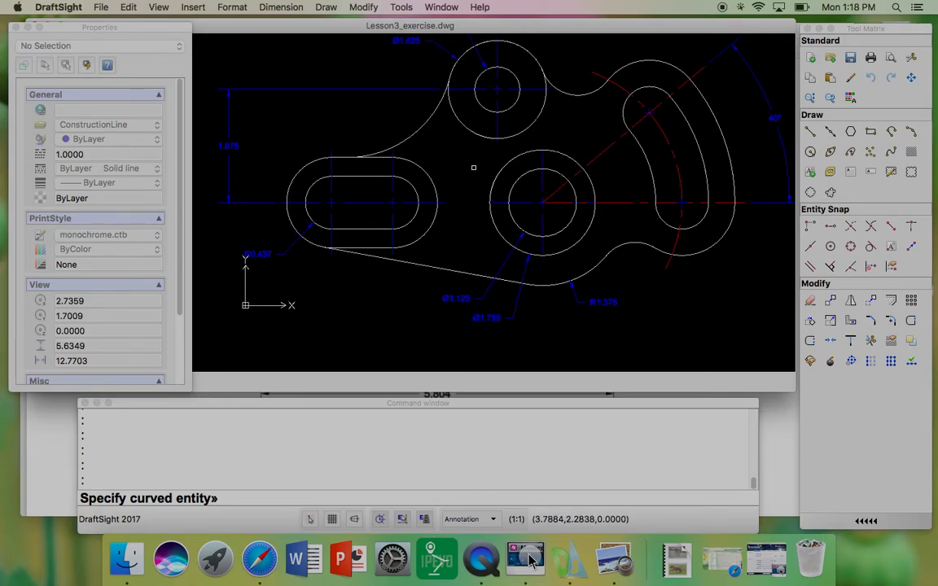
pyautogui.click(421, 135)
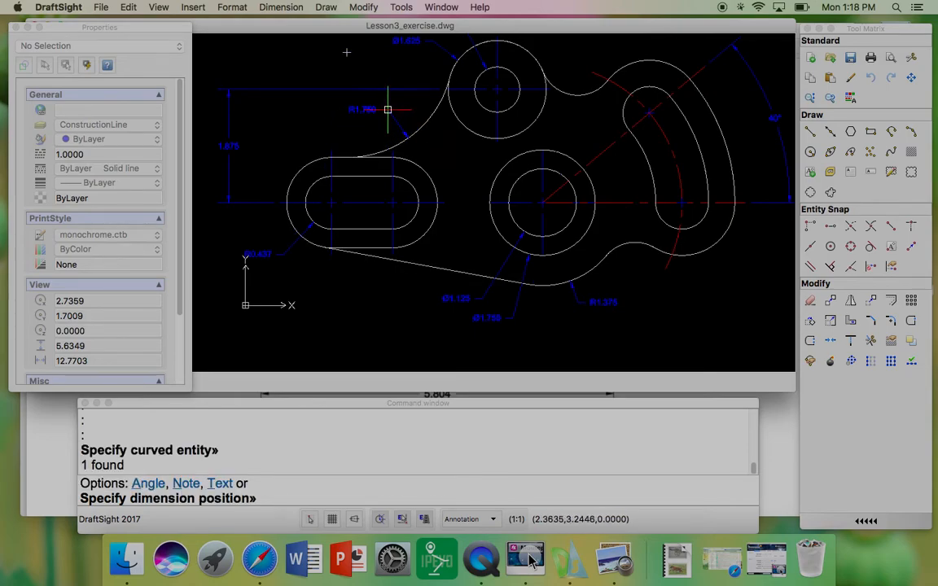
pyautogui.click(387, 110)
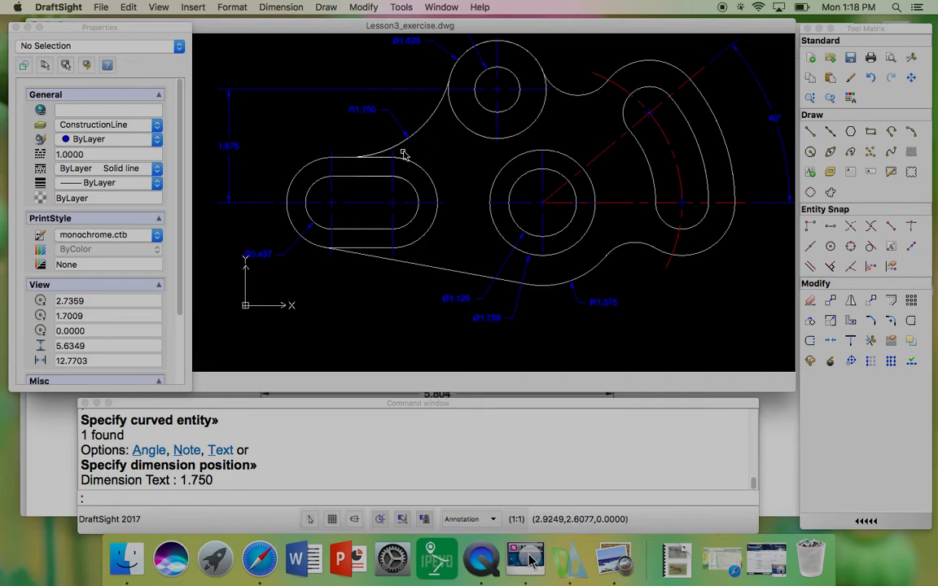
# Step: Add a radius dimension to the left end arc of the straight slot's outer outline, placed up-left
pyautogui.press('Return')
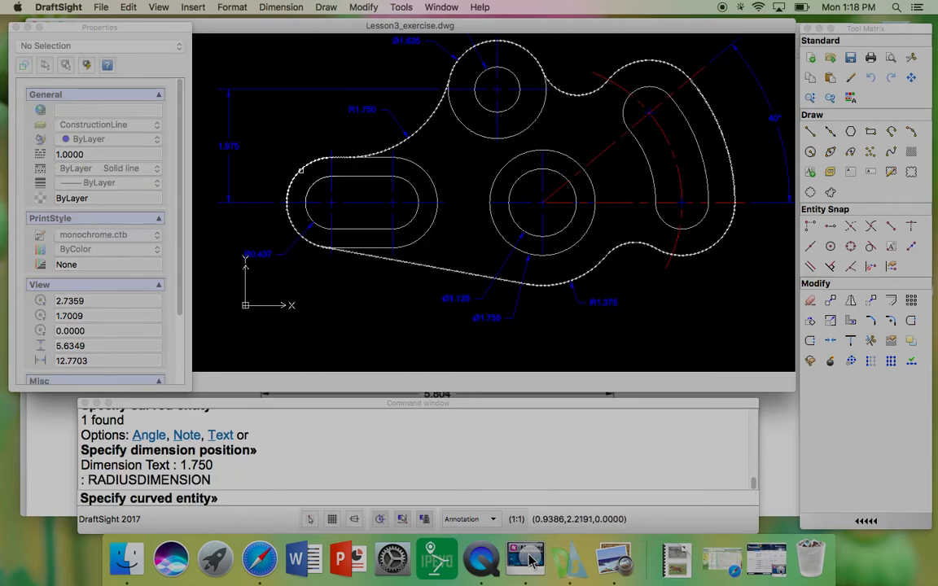
pyautogui.click(292, 163)
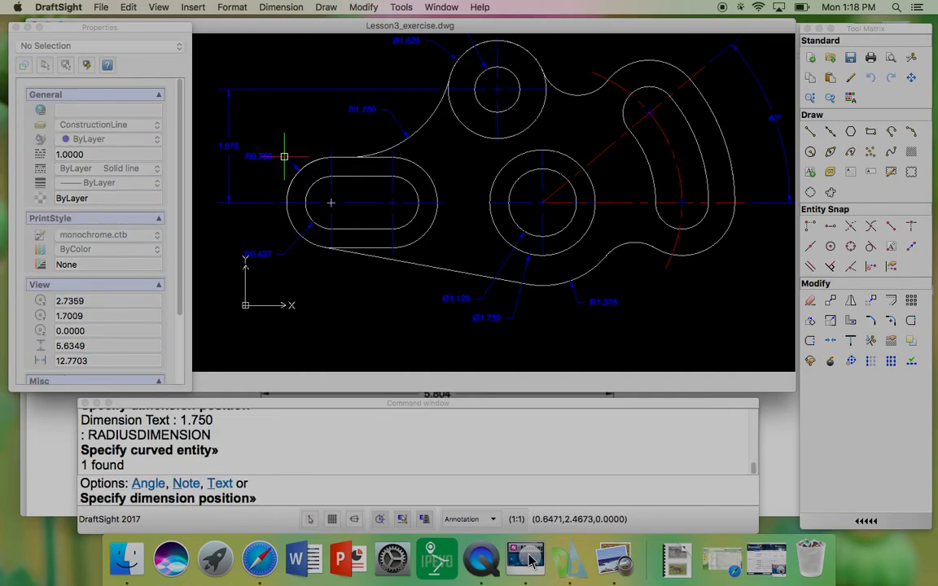
pyautogui.click(282, 135)
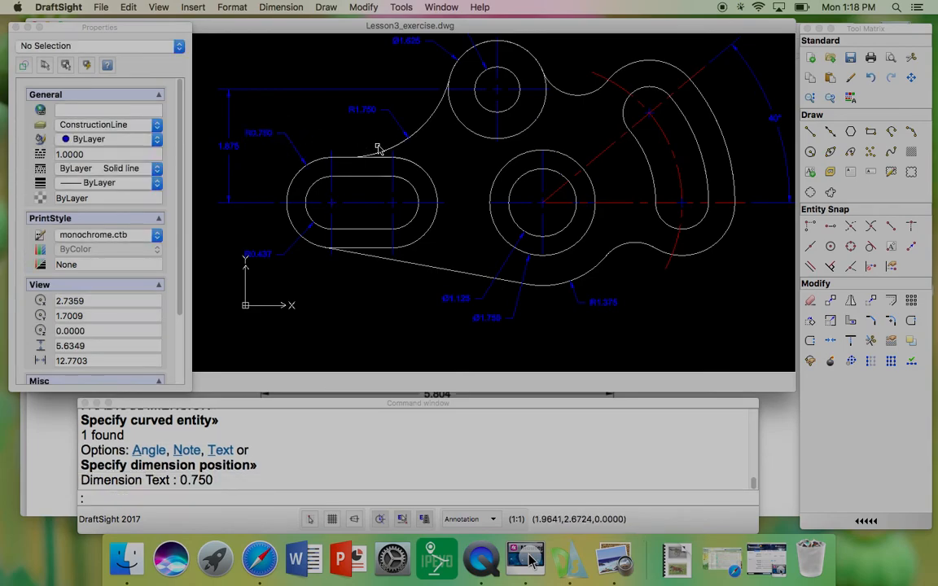
# Step: Add a radius dimension to the concave fillet arc between the upper boss and the curved slot
pyautogui.moveTo(419, 159); pyautogui.dragTo(415, 196, button='middle')
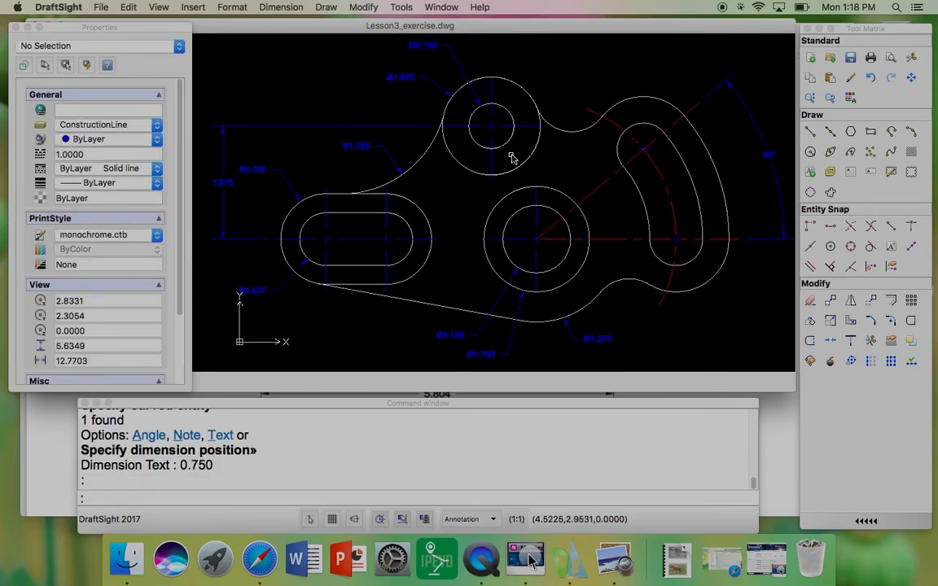
pyautogui.press('Return')
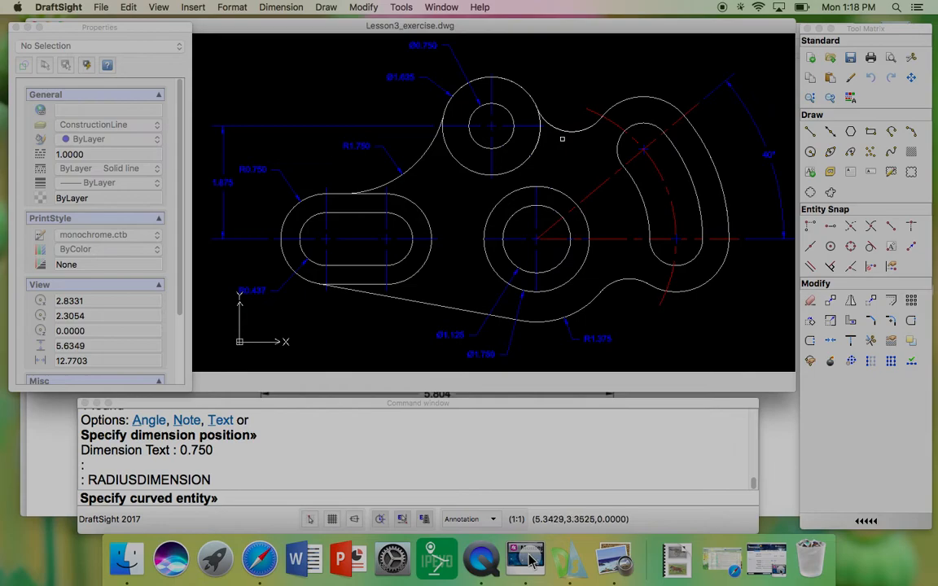
pyautogui.click(568, 131)
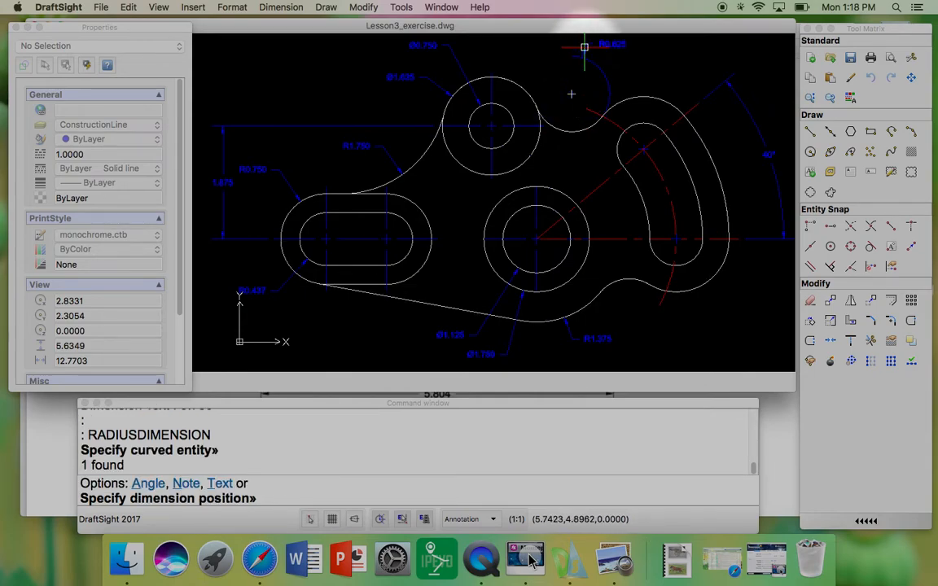
pyautogui.scroll(2, 575, 74)
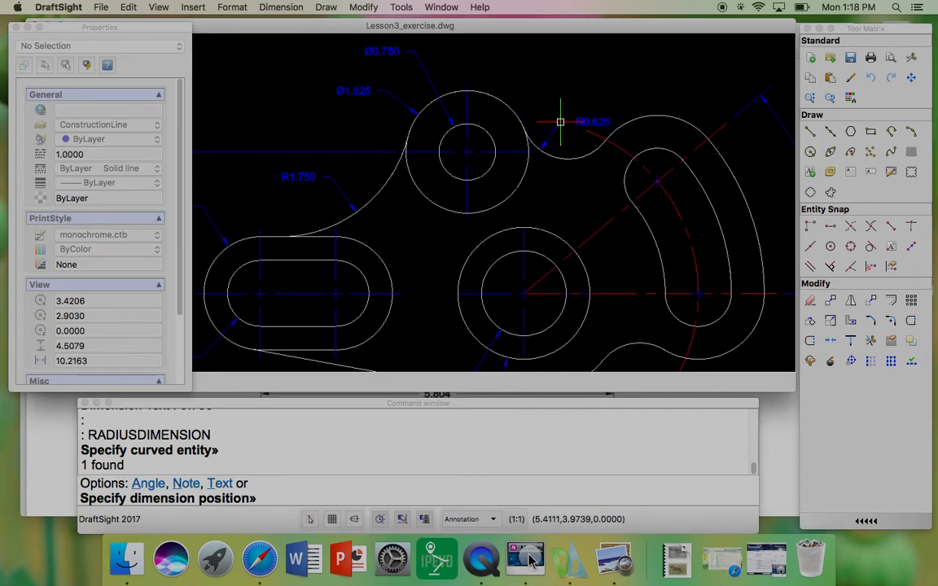
pyautogui.click(562, 120)
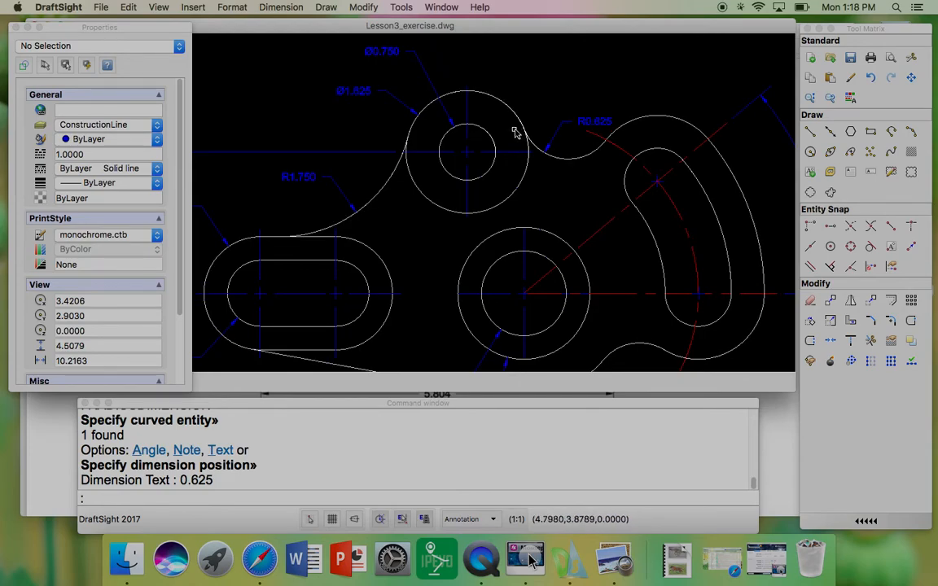
# Step: Add a radius dimension to the upper end arc of the curved slot's inner outline, placed above it
pyautogui.scroll(-3, 440, 121)
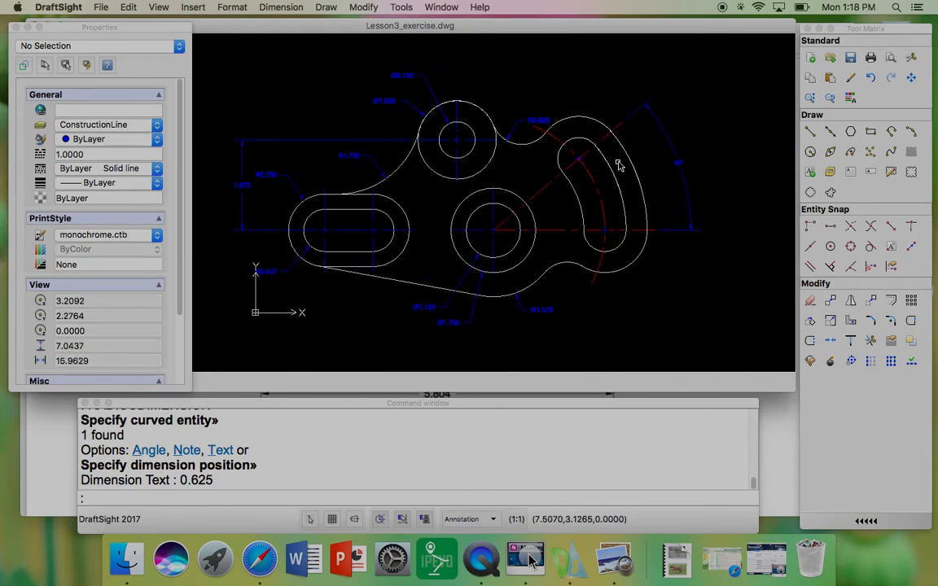
pyautogui.press('Return')
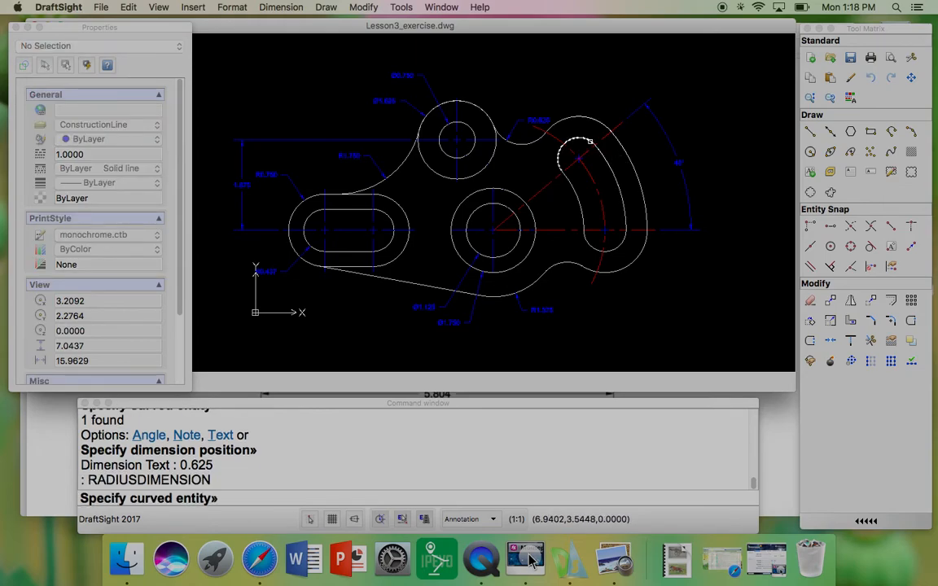
pyautogui.click(590, 142)
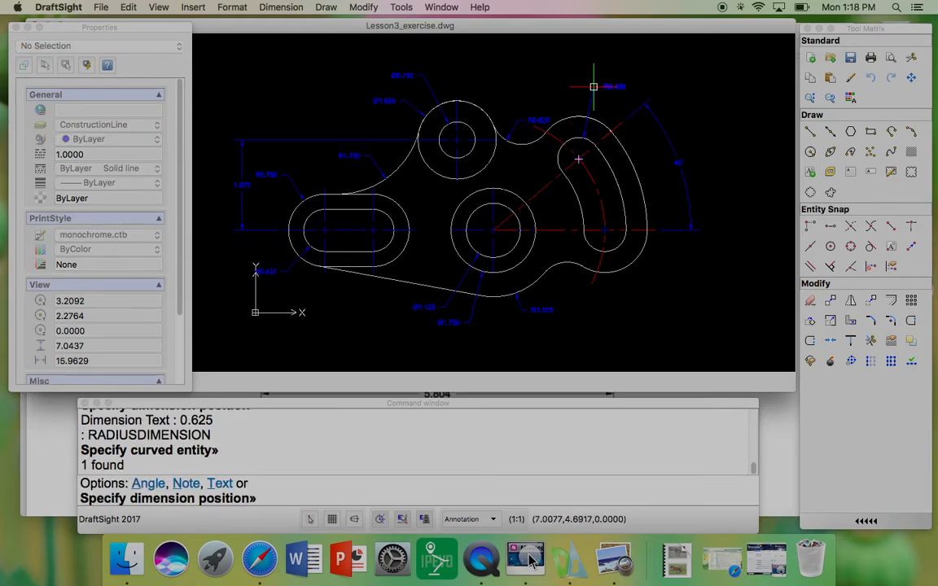
pyautogui.click(593, 88)
pyautogui.scroll(3, 621, 86)
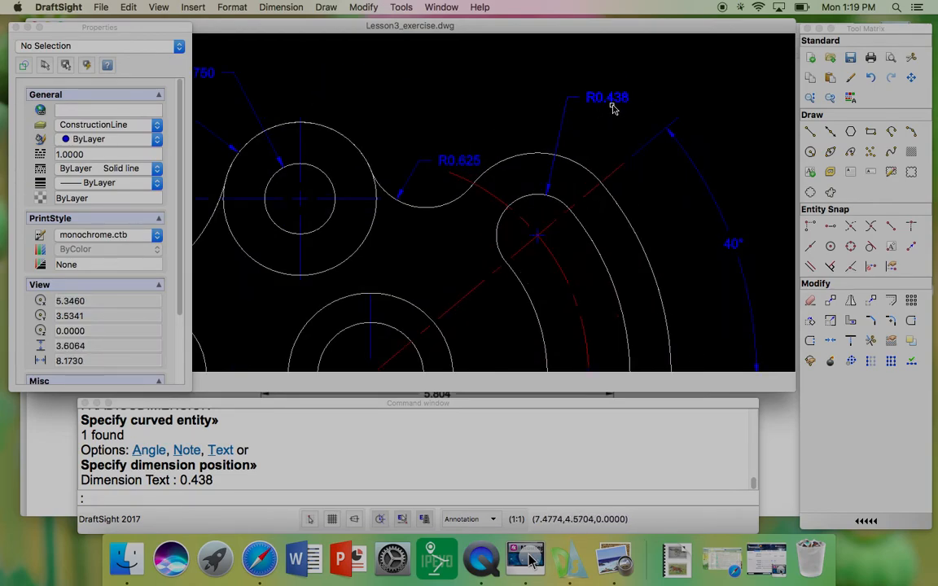
pyautogui.scroll(-3, 619, 107)
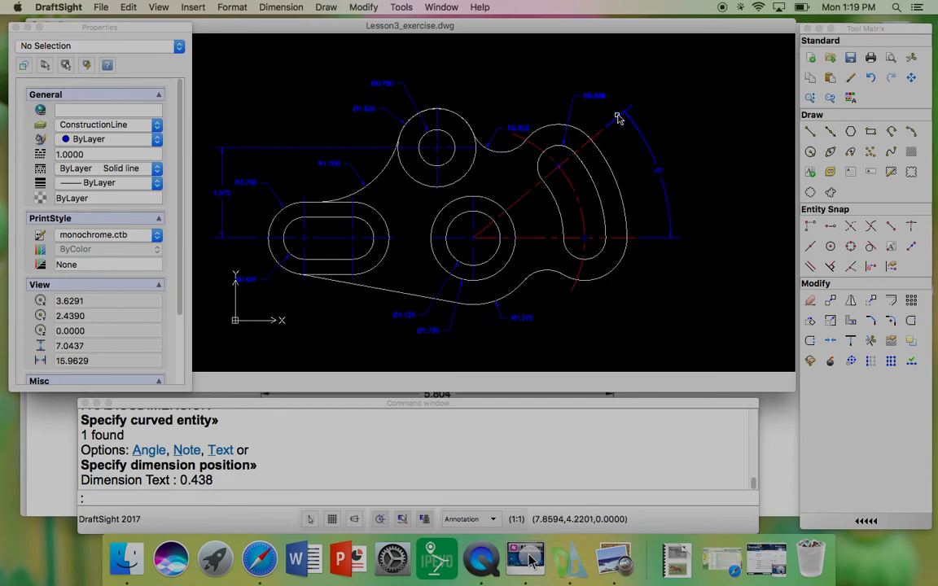
pyautogui.click(591, 97)
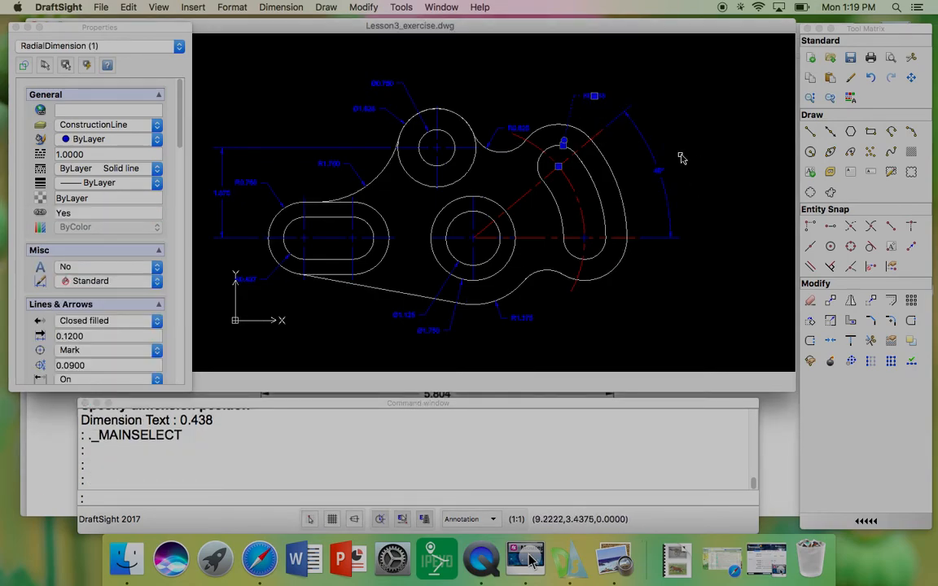
pyautogui.press('Escape')
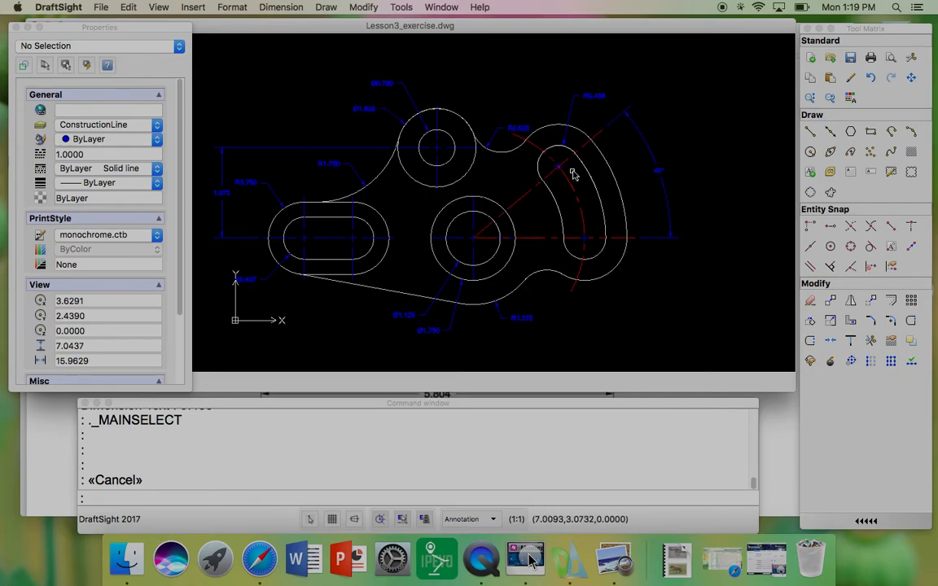
# Step: Create a note reading x2 beside the curved slot's end radius dimension
pyautogui.scroll(3, 591, 120)
pyautogui.scroll(1, 591, 118)
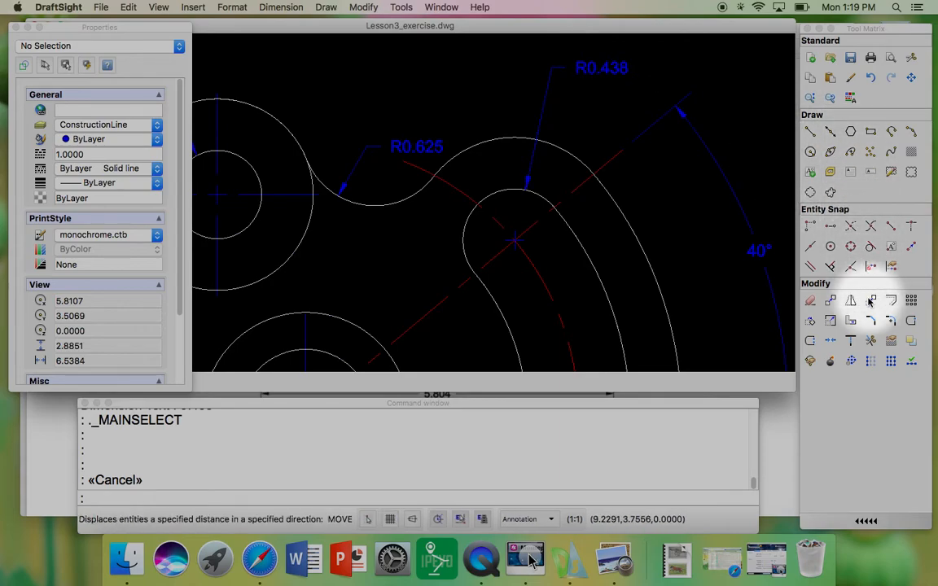
pyautogui.click(851, 178)
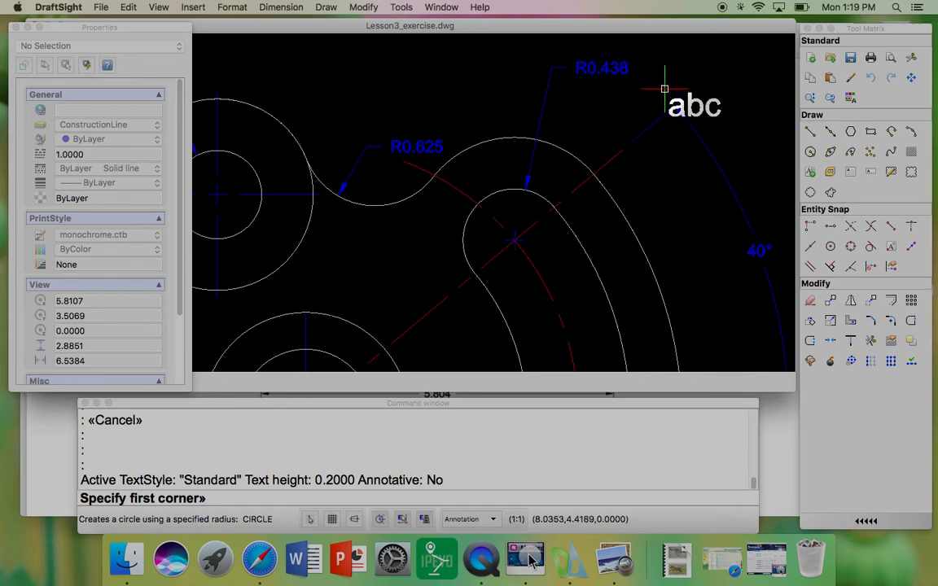
pyautogui.click(640, 53)
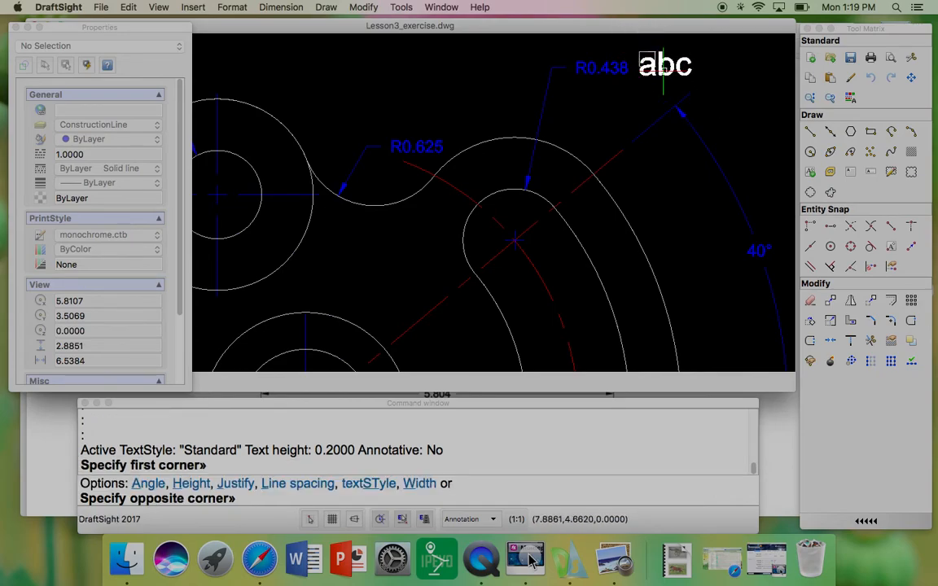
pyautogui.click(704, 88)
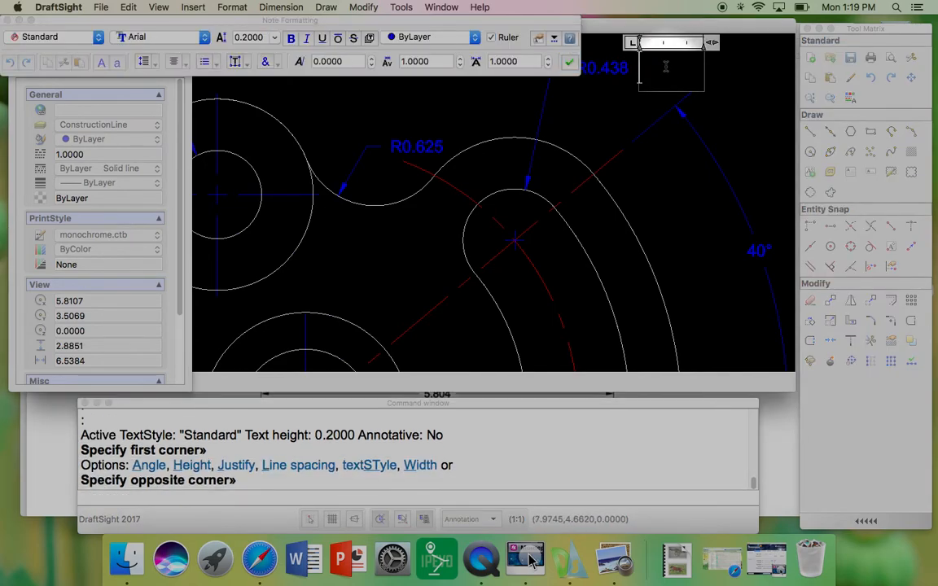
pyautogui.write('x2')
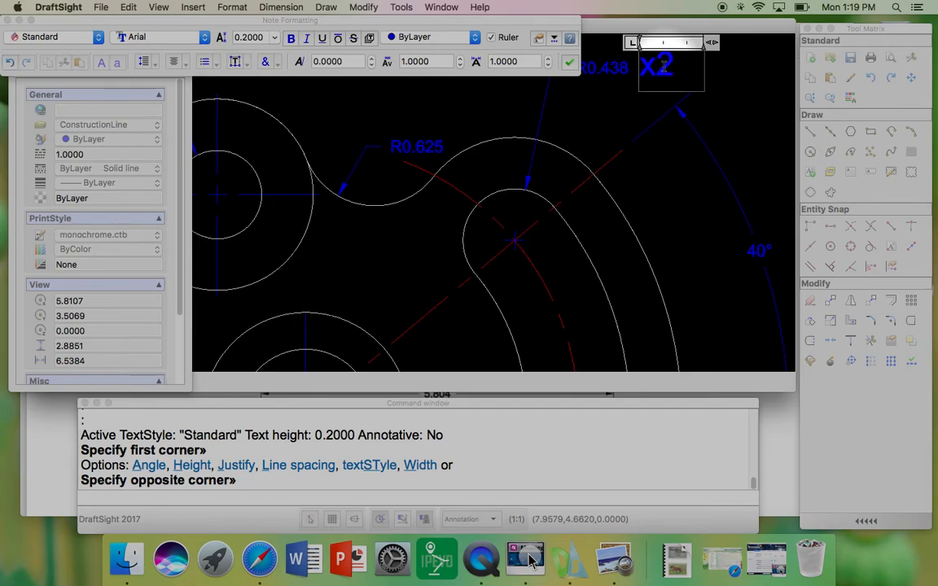
# Step: Set the x2 note's text height to 0.1000 and finish editing the note
pyautogui.moveTo(643, 70); pyautogui.dragTo(597, 66)
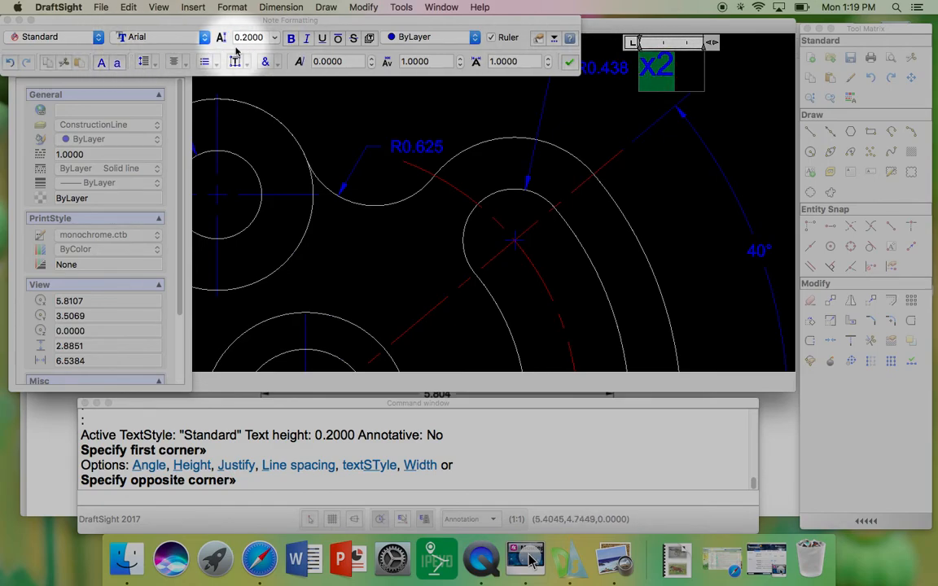
pyautogui.click(275, 40)
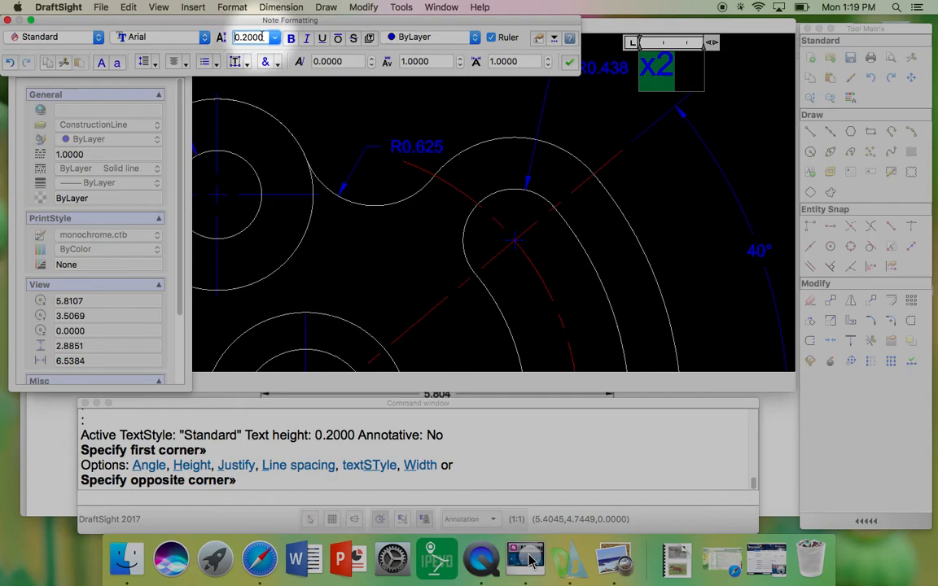
pyautogui.click(234, 39)
pyautogui.press('BackSpace')
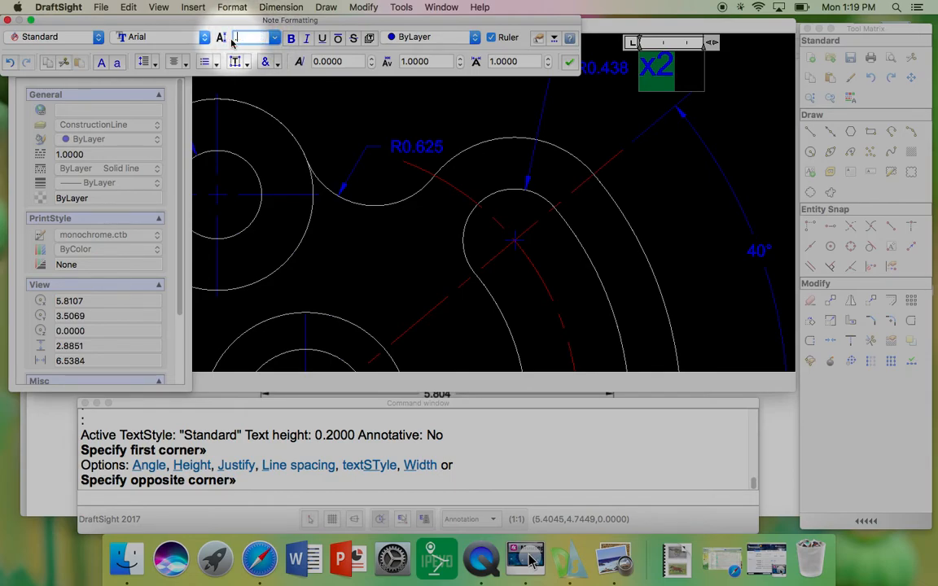
pyautogui.press('Return')
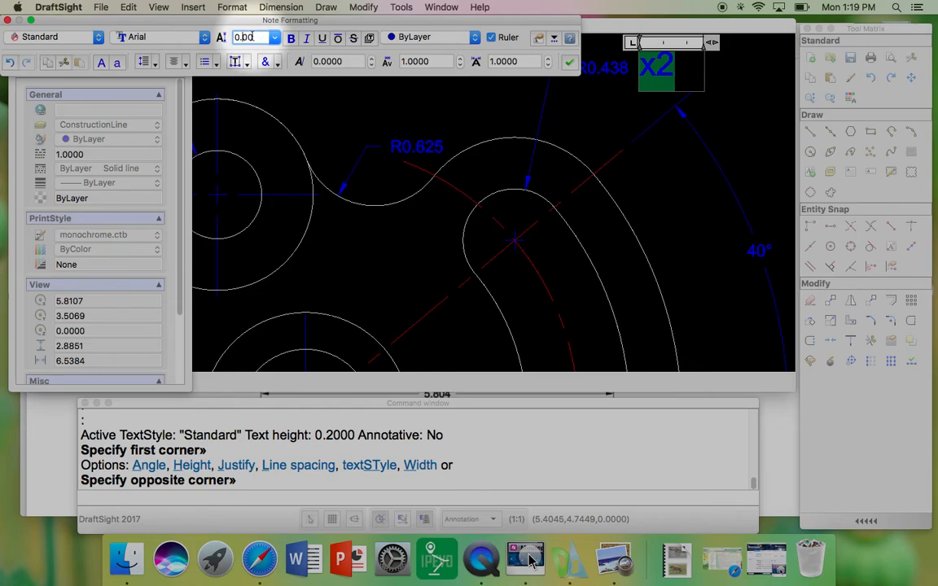
pyautogui.press('Return')
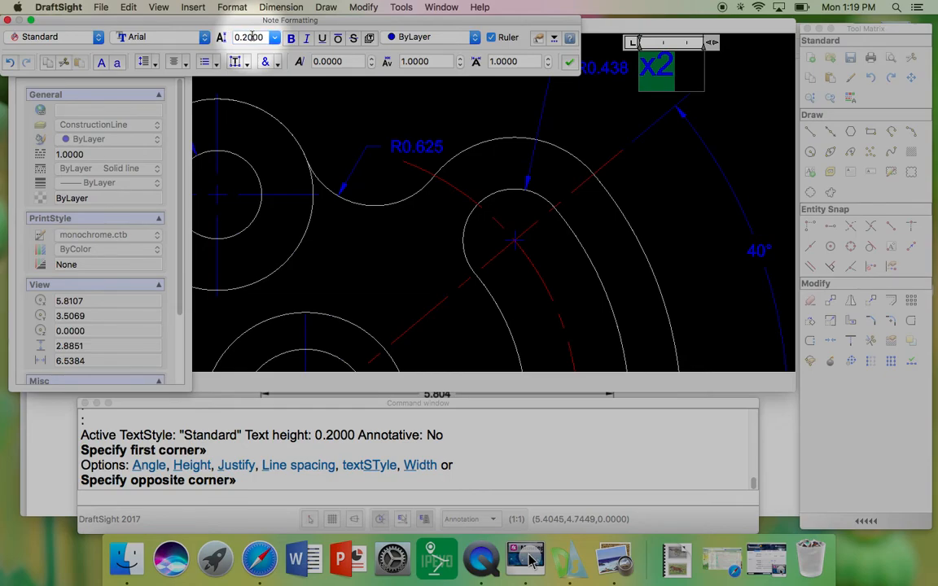
pyautogui.click(276, 37)
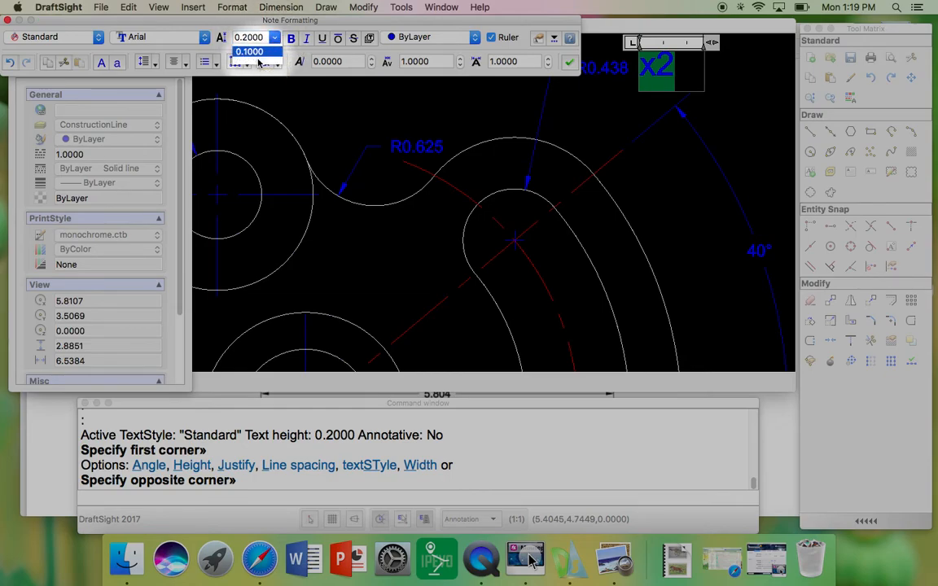
pyautogui.click(258, 53)
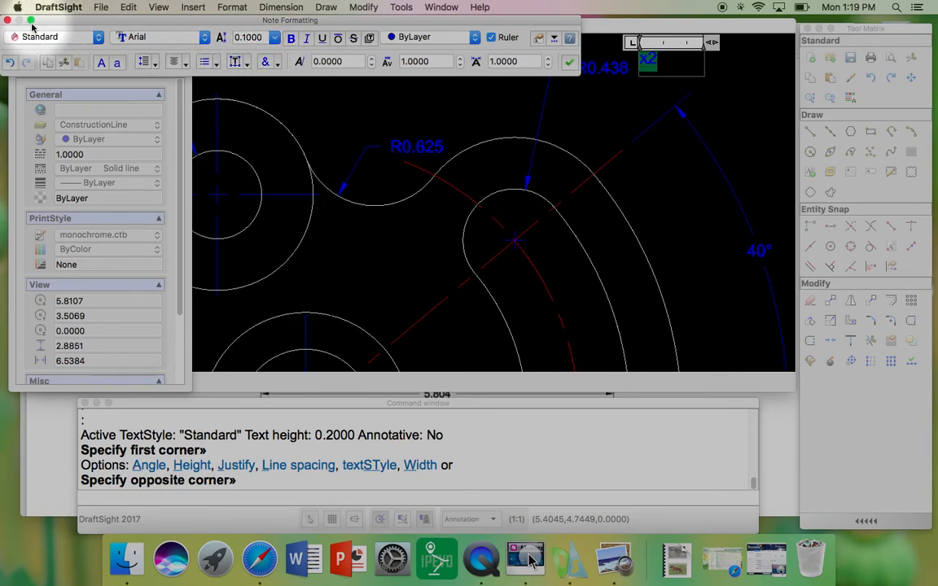
pyautogui.click(419, 133)
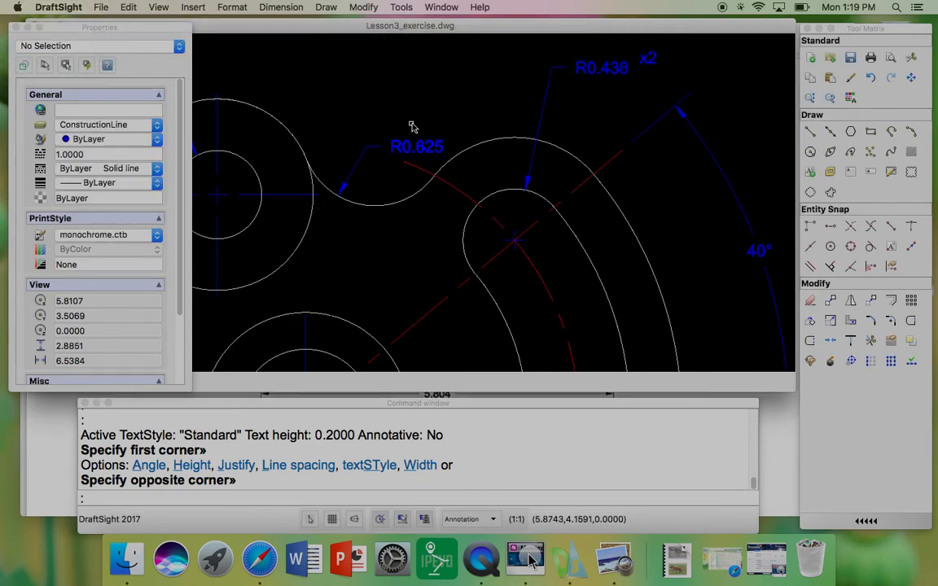
# Step: Move the x2 note so it sits right after the R0.438 radius dimension text
pyautogui.click(648, 63)
pyautogui.write('mov')
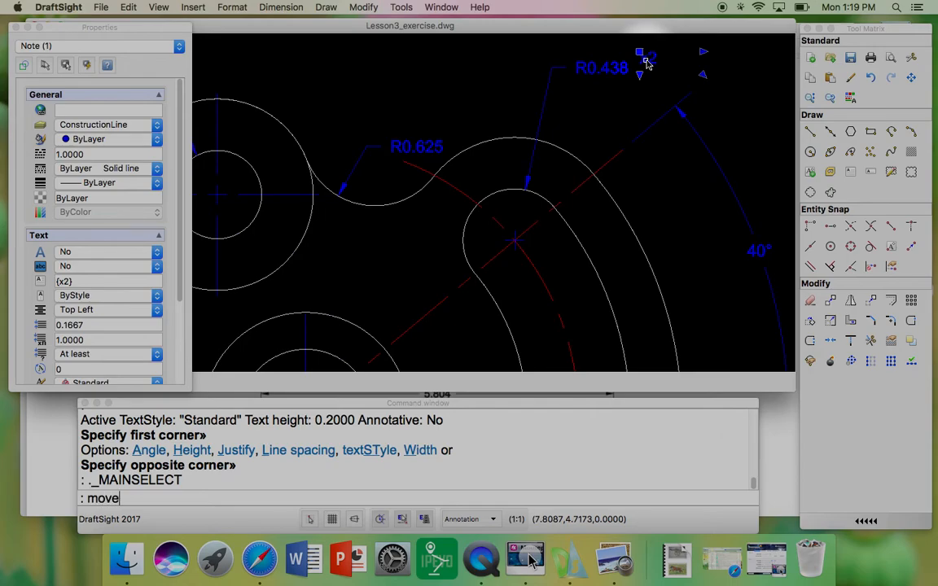
pyautogui.write('e')
pyautogui.press('Return')
pyautogui.scroll(4, 644, 65)
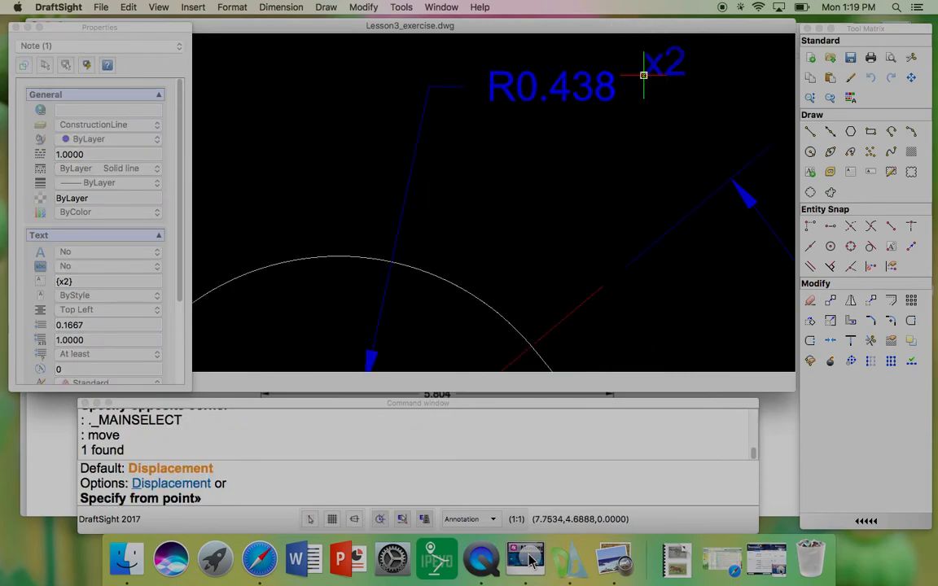
pyautogui.click(643, 75)
pyautogui.click(632, 98)
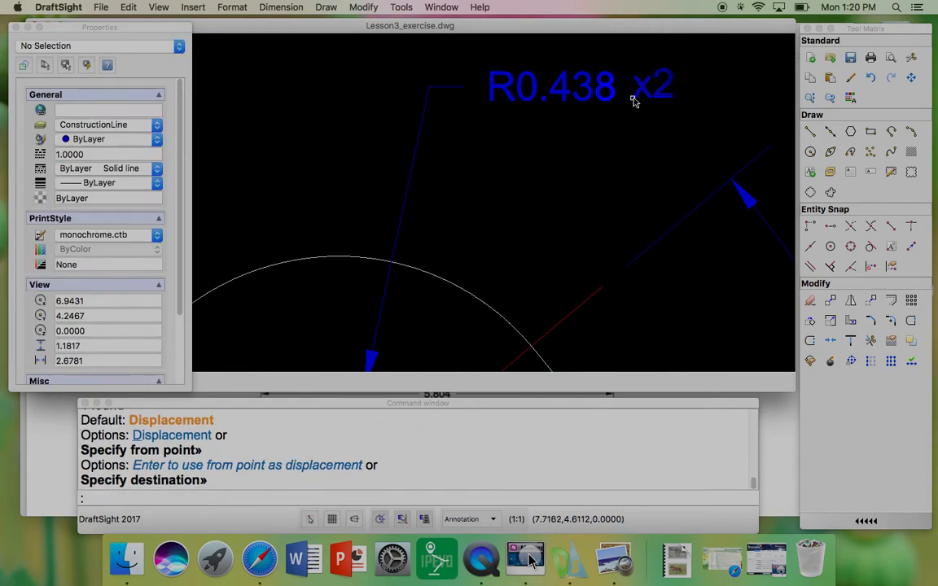
pyautogui.scroll(-4, 634, 101)
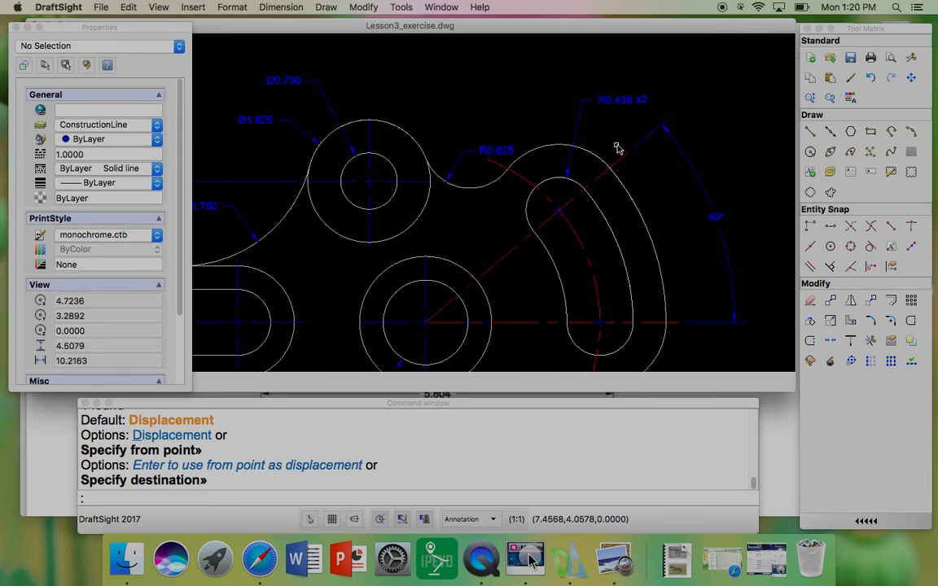
# Step: Copy the x2 note to sit right after the R0.625 fillet radius dimension text
pyautogui.scroll(-3, 662, 101)
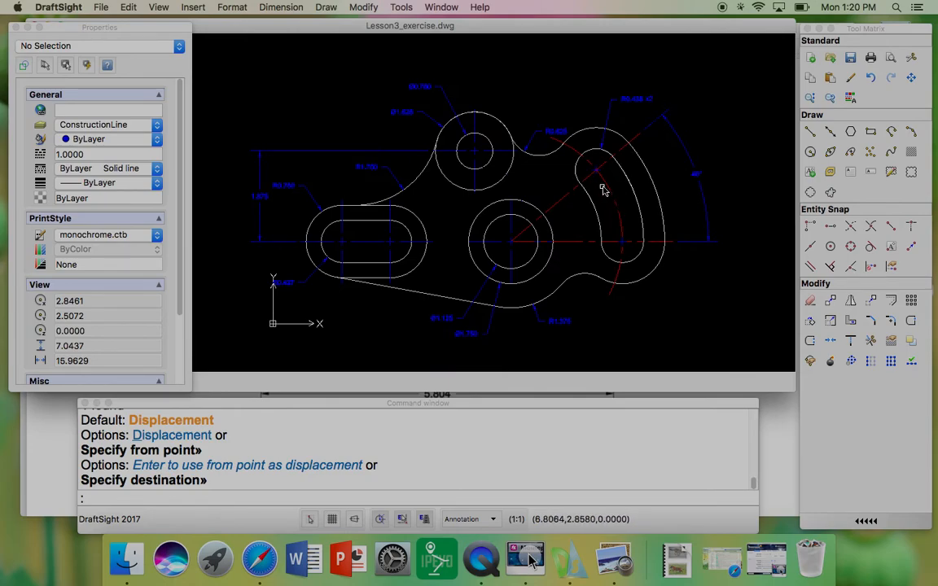
pyautogui.scroll(3, 638, 101)
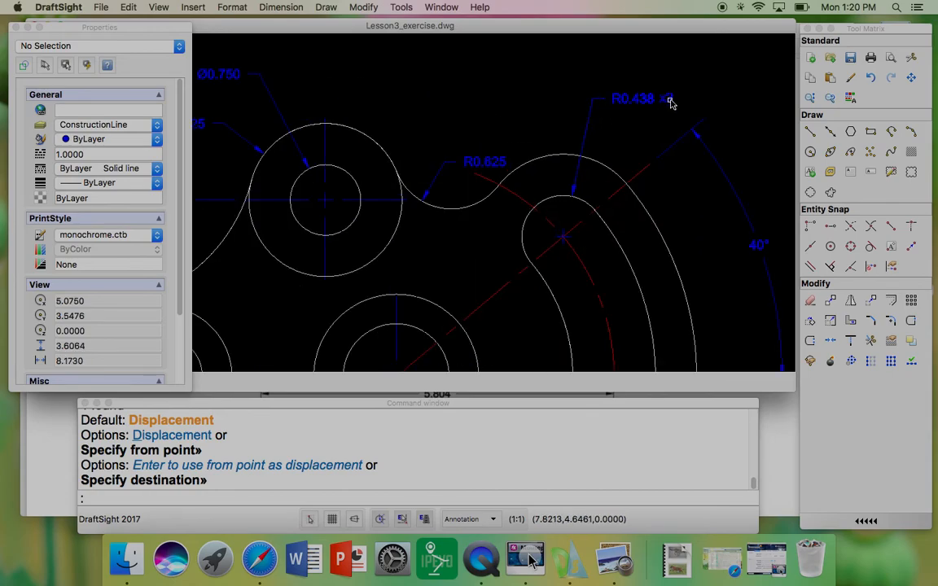
pyautogui.click(670, 102)
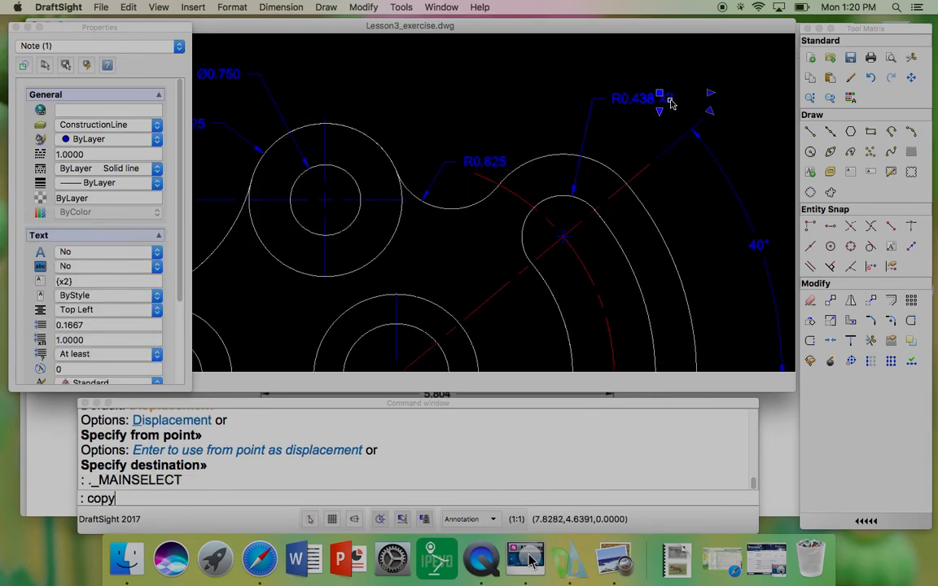
pyautogui.press('Return')
pyautogui.scroll(4, 655, 102)
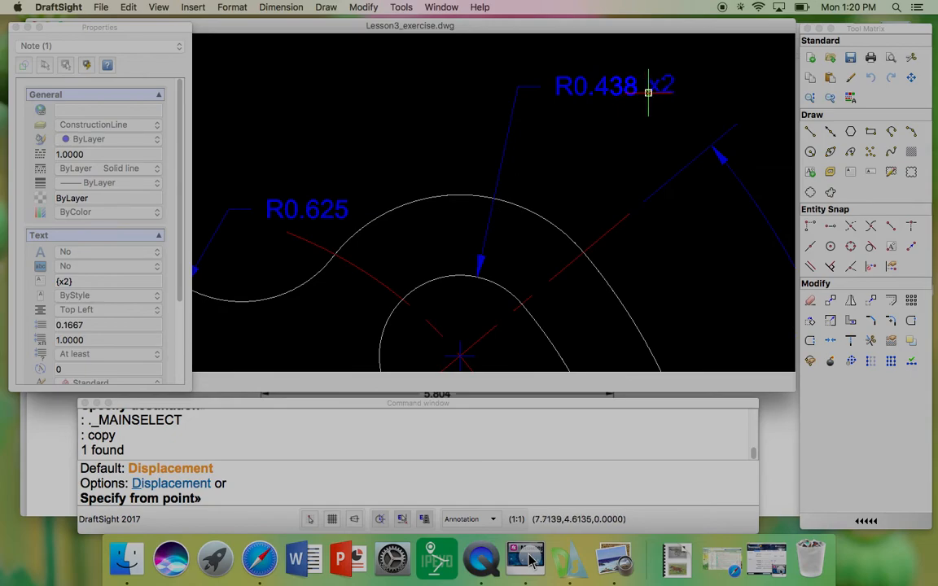
pyautogui.click(649, 92)
pyautogui.scroll(4, 342, 216)
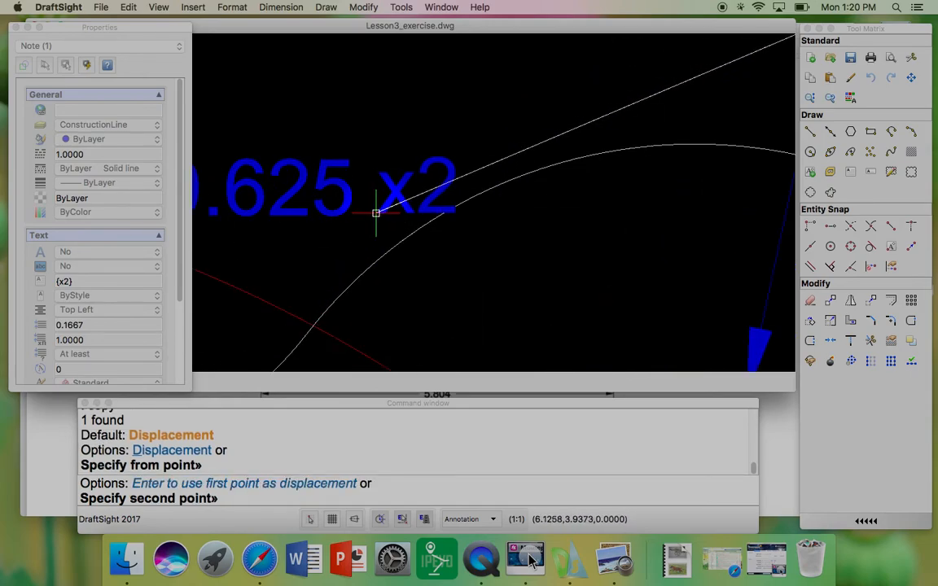
pyautogui.click(375, 212)
# Step: Survey the other radius dimensions around the part for features needing an x2 note
pyautogui.scroll(-5, 329, 153)
pyautogui.scroll(-2, 446, 143)
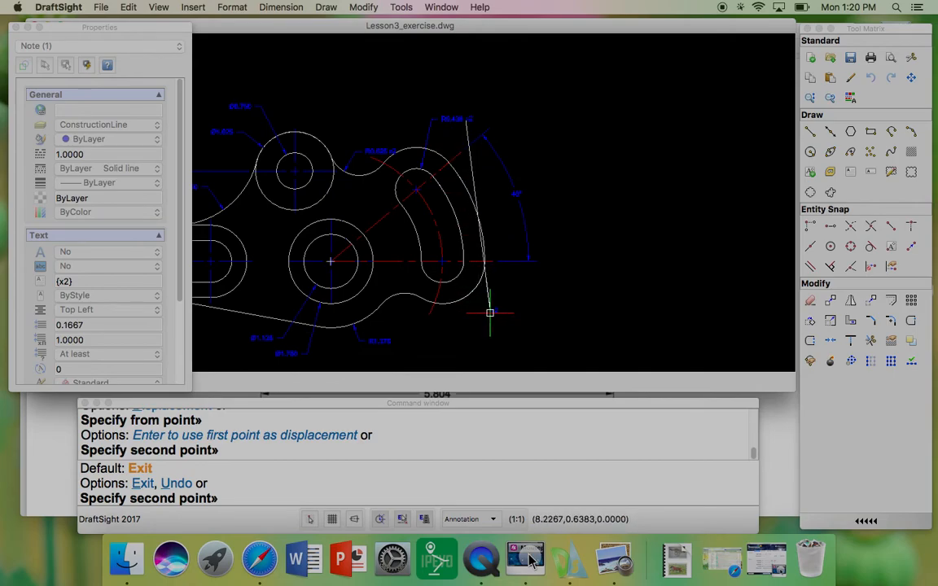
pyautogui.scroll(-3, 514, 295)
pyautogui.scroll(5, 313, 287)
pyautogui.scroll(6, 314, 286)
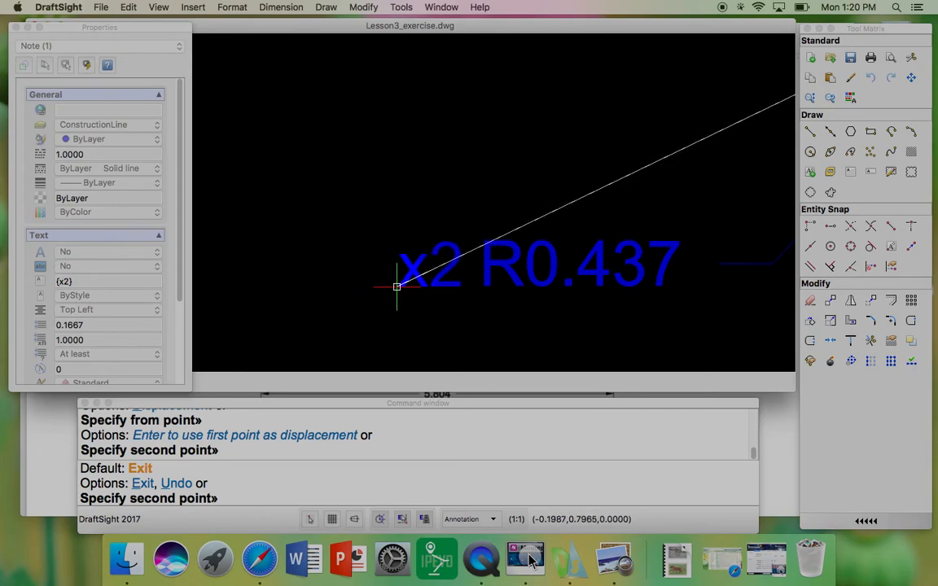
pyautogui.scroll(-6, 398, 284)
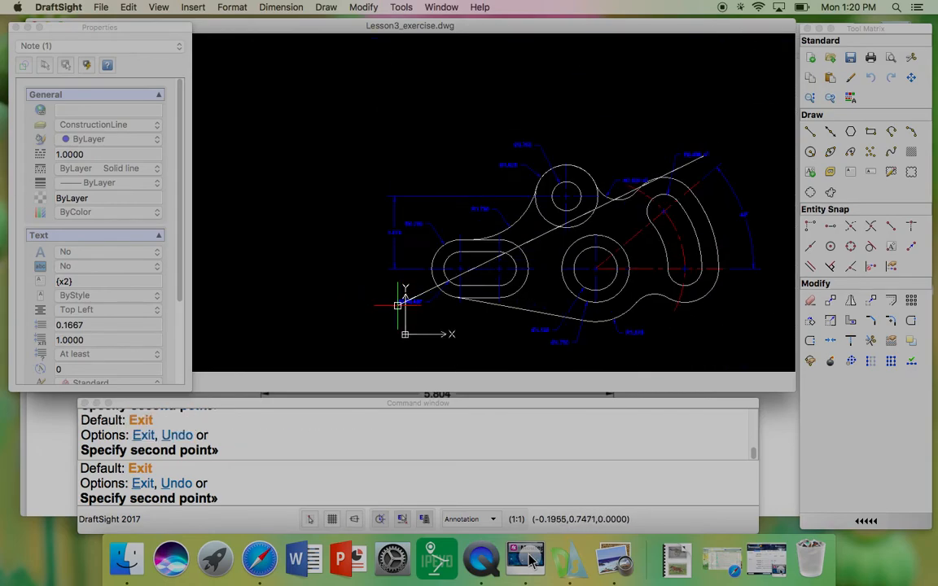
pyautogui.scroll(6, 413, 241)
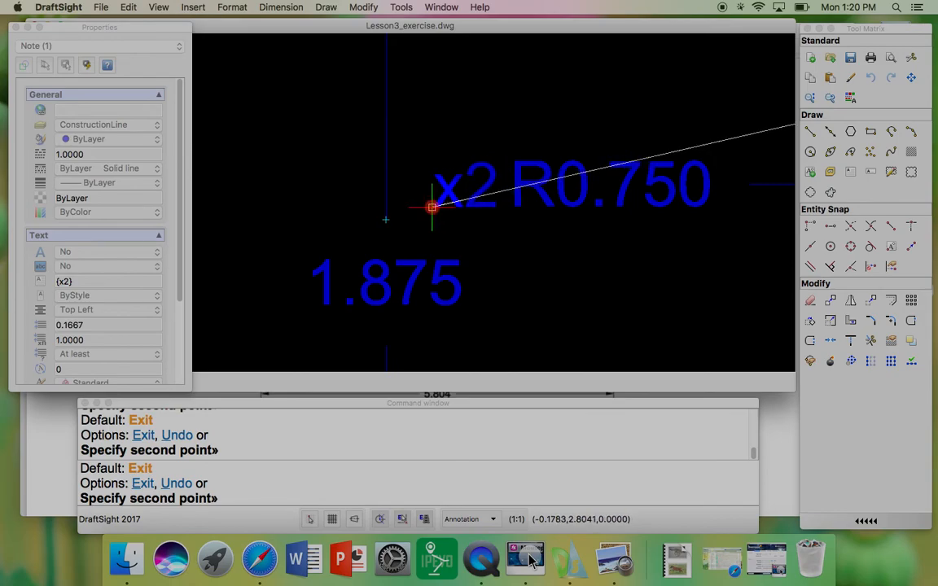
pyautogui.scroll(-6, 346, 178)
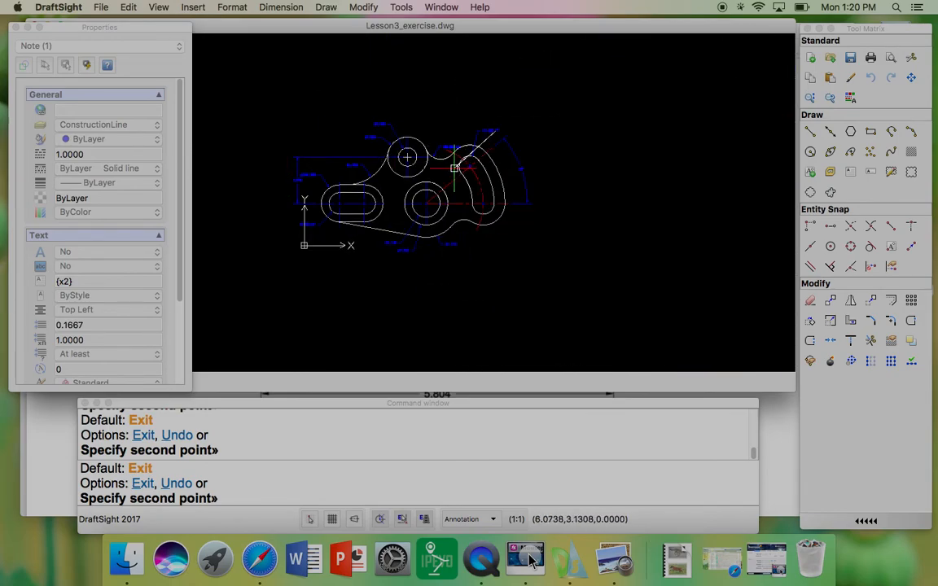
pyautogui.scroll(2, 502, 178)
pyautogui.scroll(2, 504, 180)
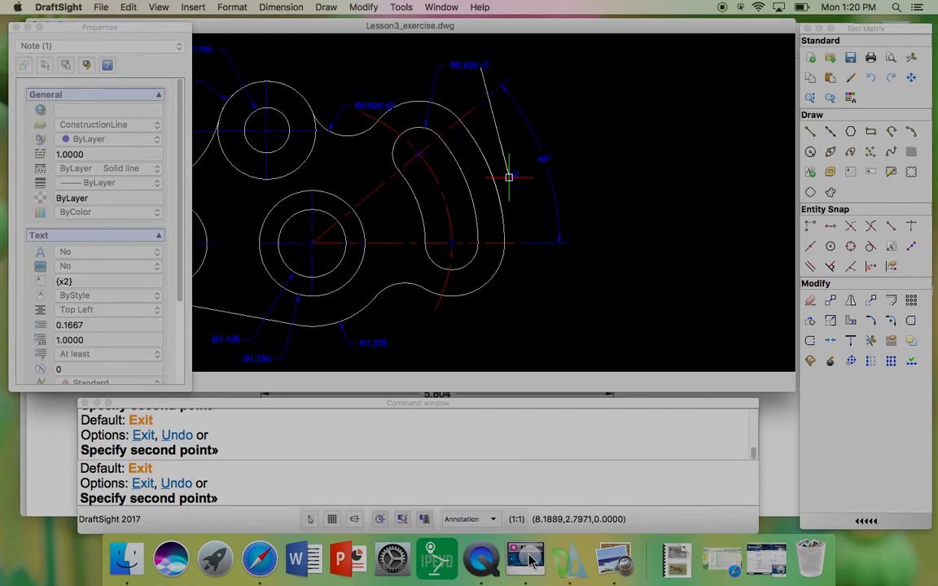
pyautogui.press('Escape')
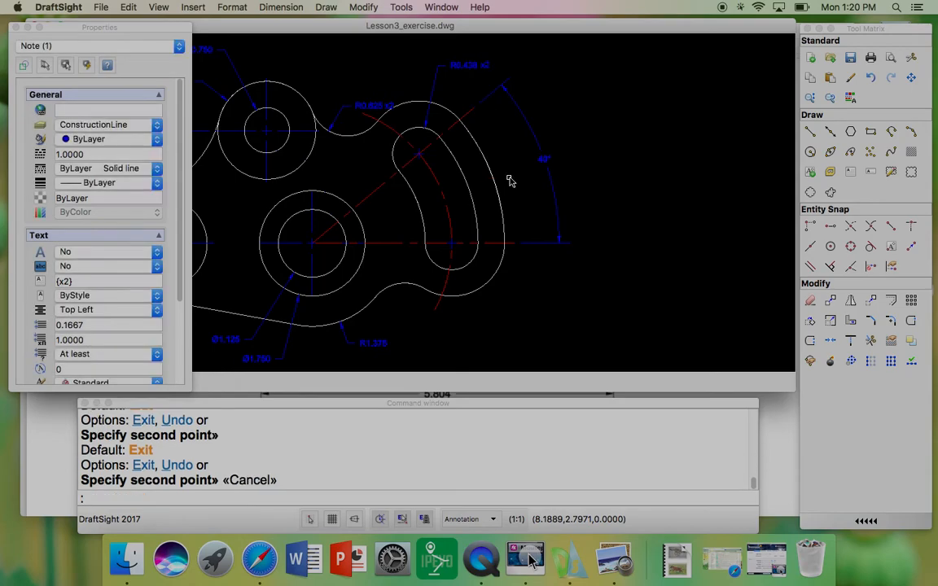
# Step: Add a radius dimension to the lower end arc of the curved slot's outer outline, placed down-right
pyautogui.click(282, 8)
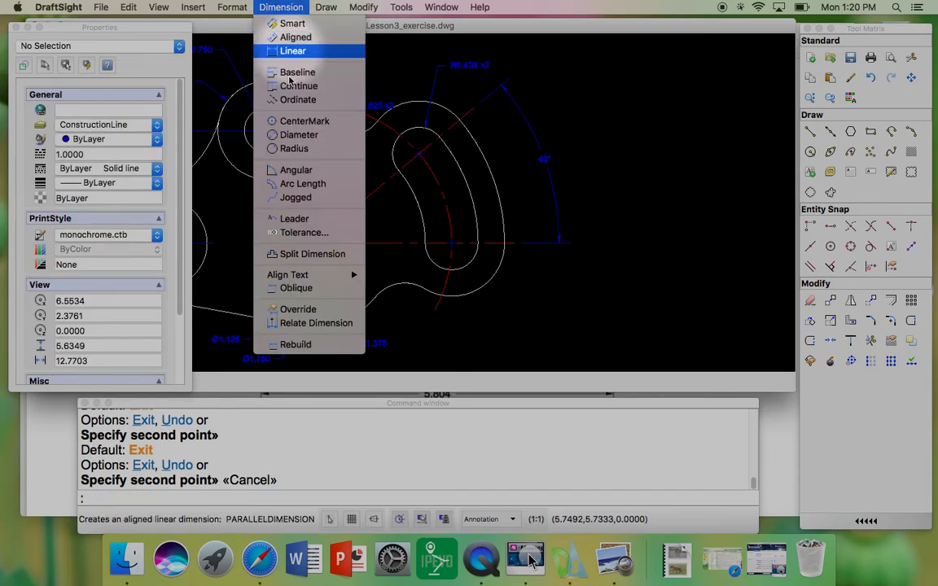
pyautogui.click(307, 151)
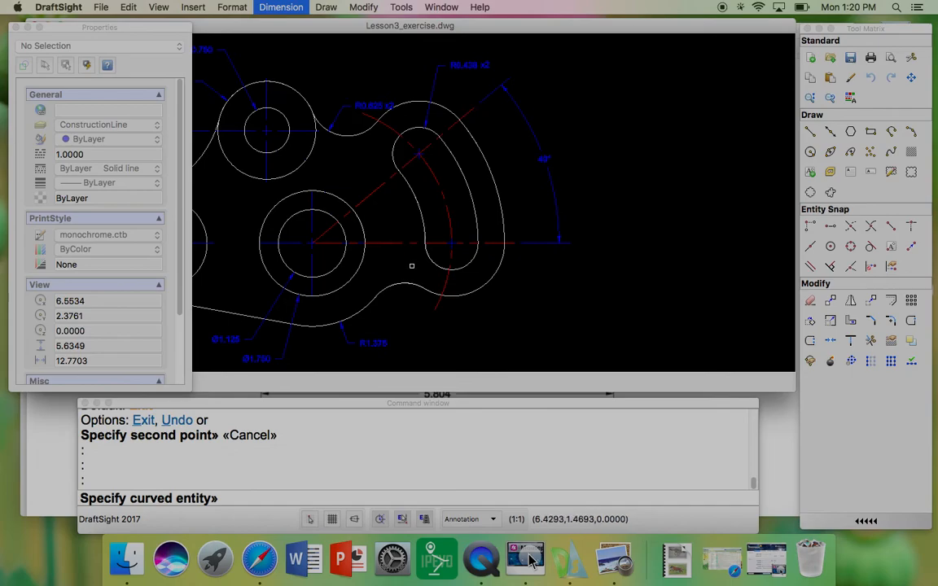
pyautogui.click(487, 278)
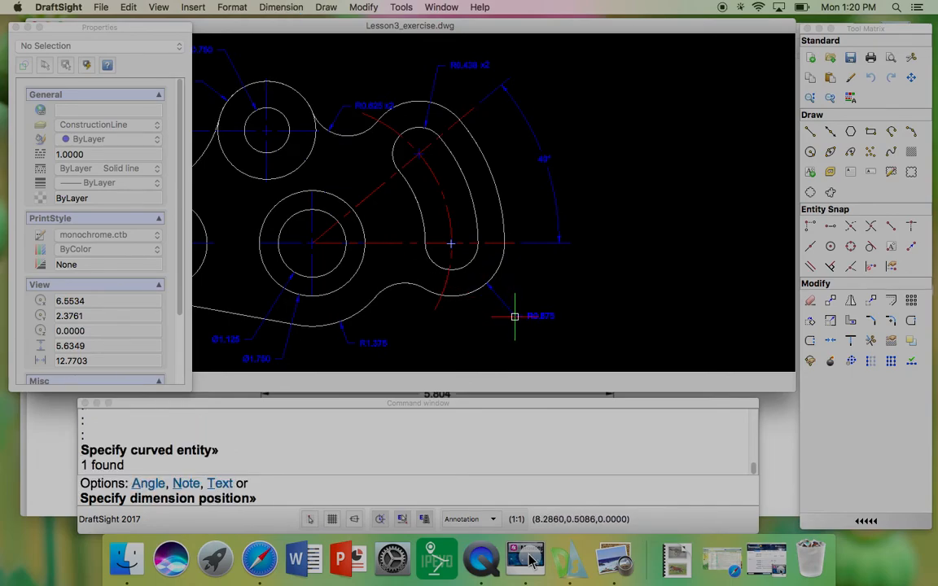
pyautogui.click(515, 318)
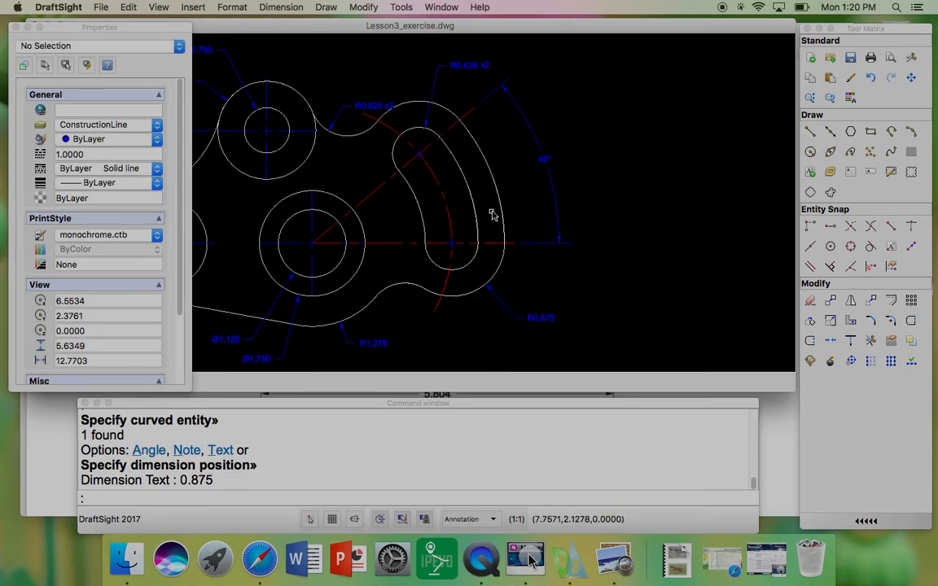
# Step: Copy the x2 note to sit right after the new R0.875 radius dimension text
pyautogui.scroll(-3, 536, 211)
pyautogui.scroll(2, 360, 289)
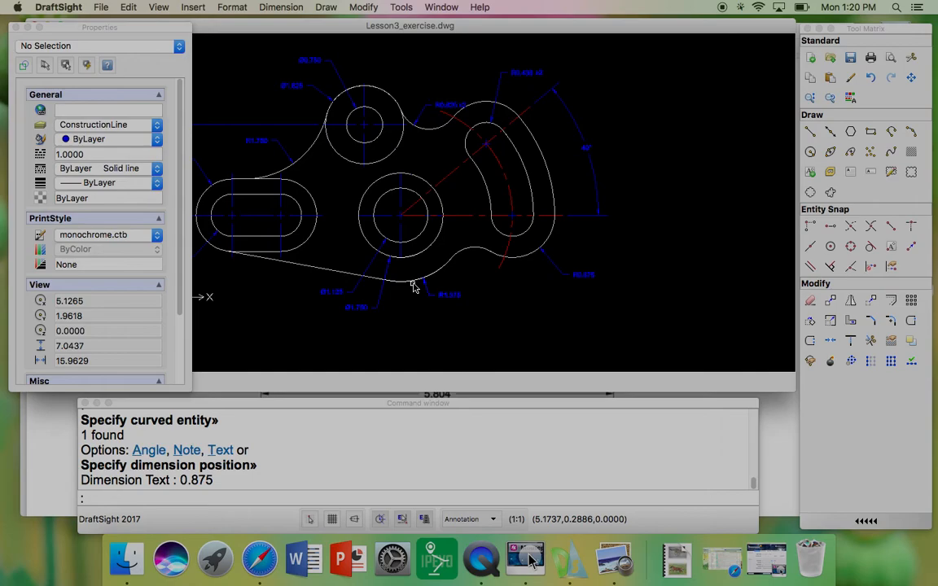
pyautogui.moveTo(412, 277)
pyautogui.mouseDown(button='middle')
pyautogui.moveTo(463, 282)
pyautogui.moveTo(515, 267)
pyautogui.moveTo(519, 282)
pyautogui.mouseUp(button='middle')
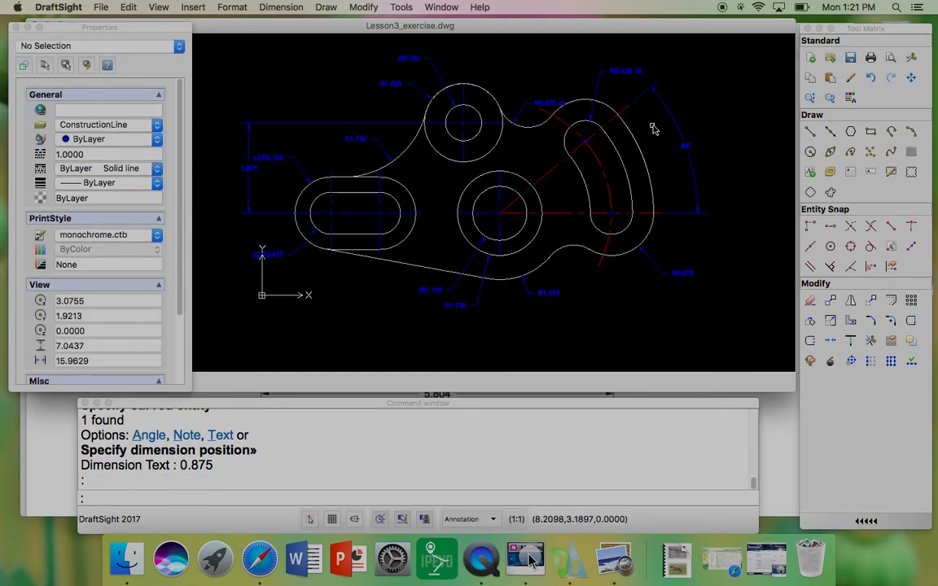
pyautogui.click(640, 75)
pyautogui.write('copy')
pyautogui.press('Return')
pyautogui.scroll(5, 638, 73)
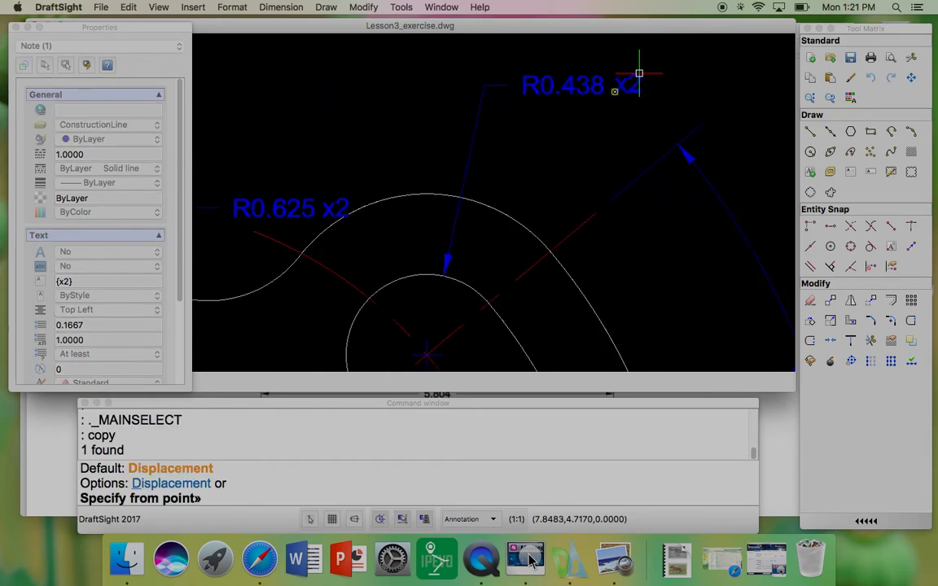
pyautogui.click(619, 92)
pyautogui.scroll(-5, 611, 86)
pyautogui.scroll(5, 714, 349)
pyautogui.scroll(5, 713, 349)
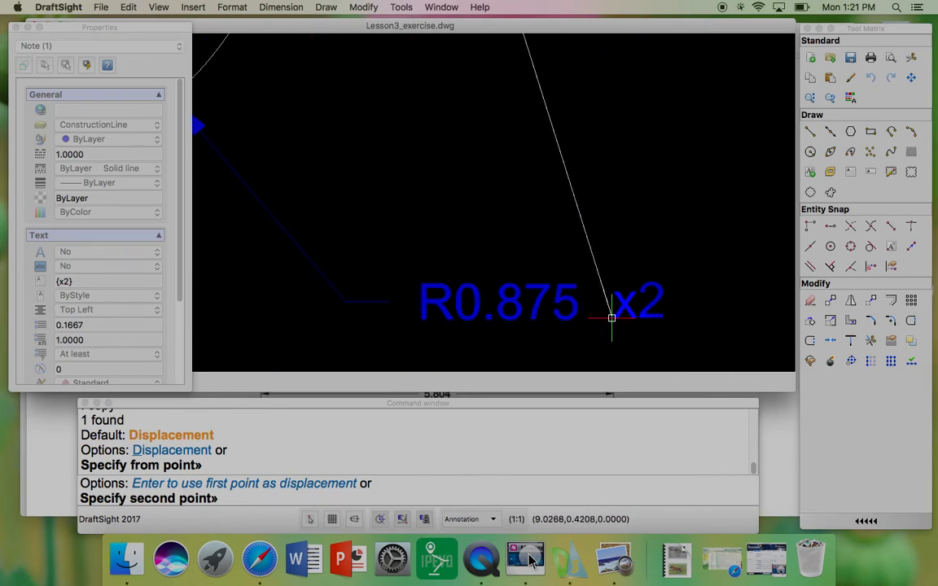
pyautogui.click(610, 317)
pyautogui.scroll(-5, 658, 269)
pyautogui.press('Escape')
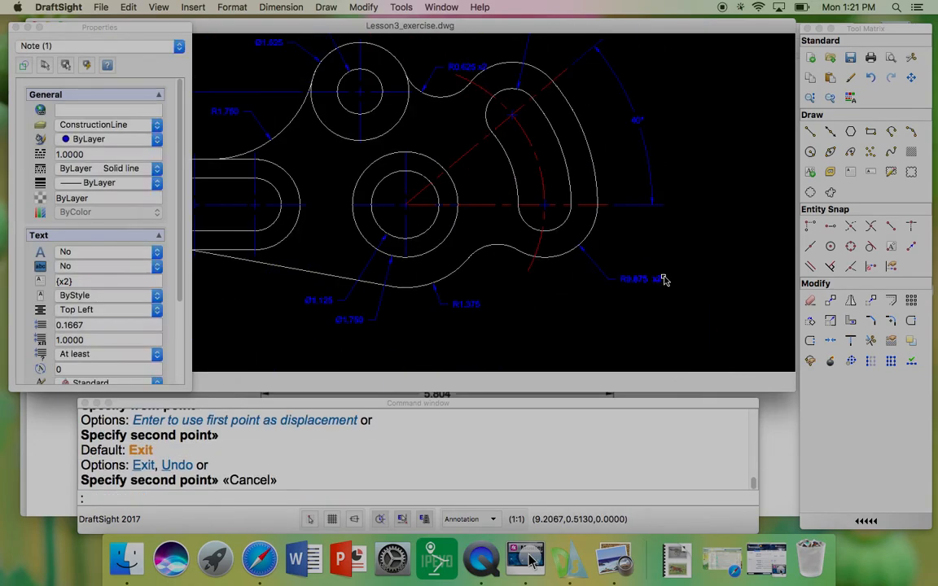
pyautogui.scroll(-3, 636, 276)
pyautogui.scroll(2, 562, 254)
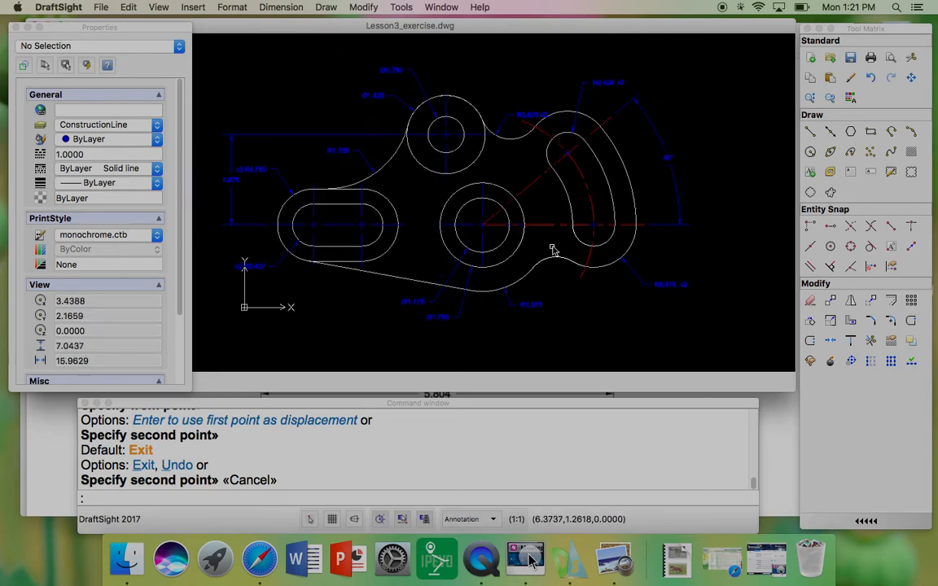
pyautogui.click(273, 8)
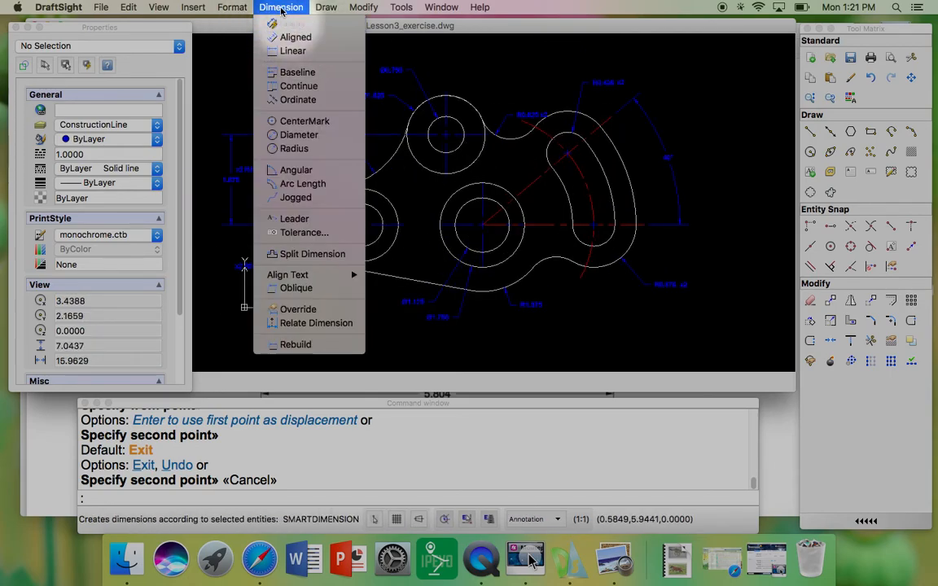
# Step: Add a linear dimension between the two end centres of the straight slot, placed just below the part
pyautogui.click(292, 52)
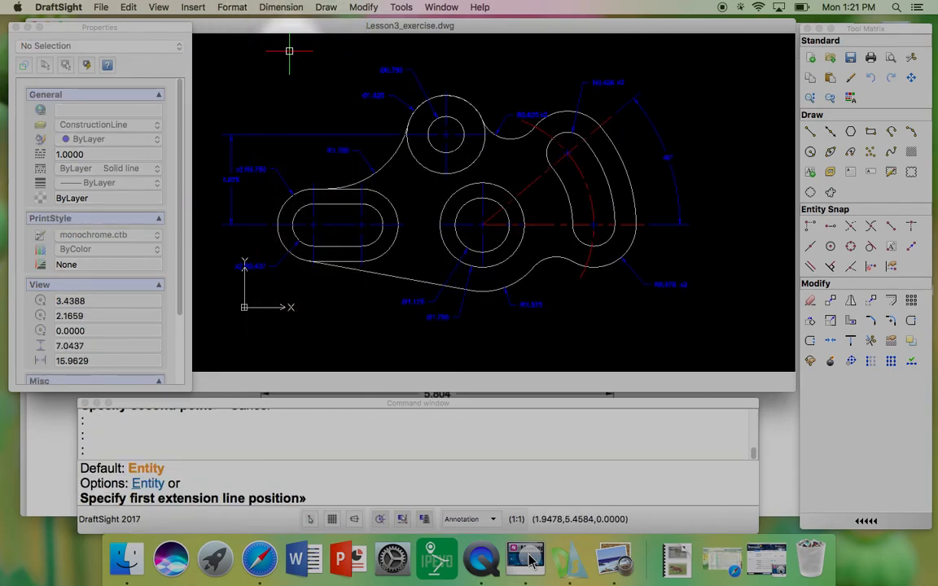
pyautogui.click(313, 265)
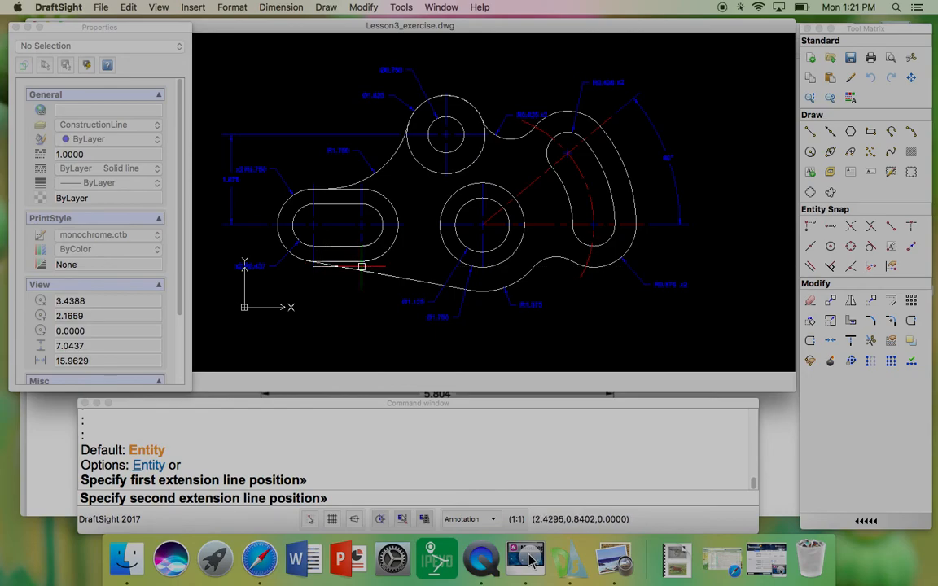
pyautogui.click(362, 266)
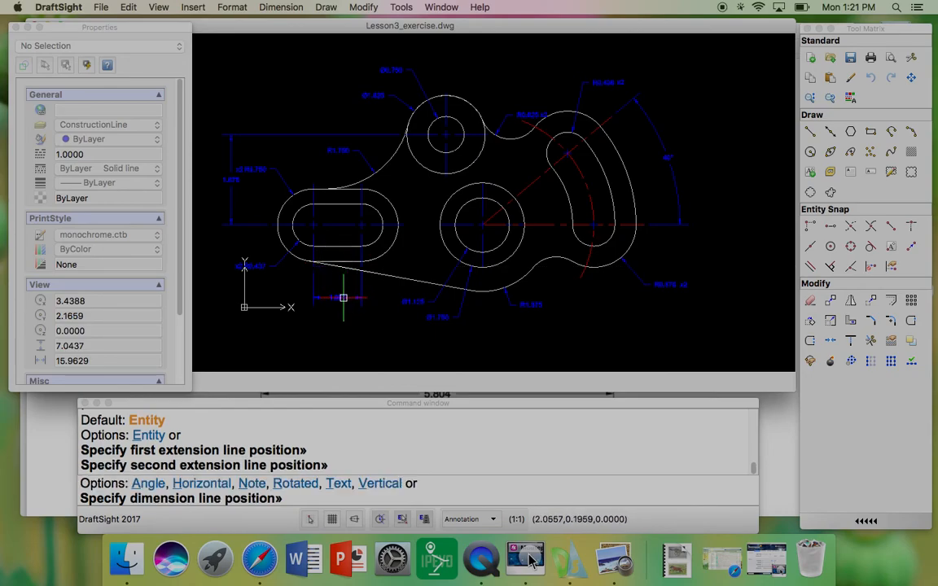
pyautogui.click(340, 301)
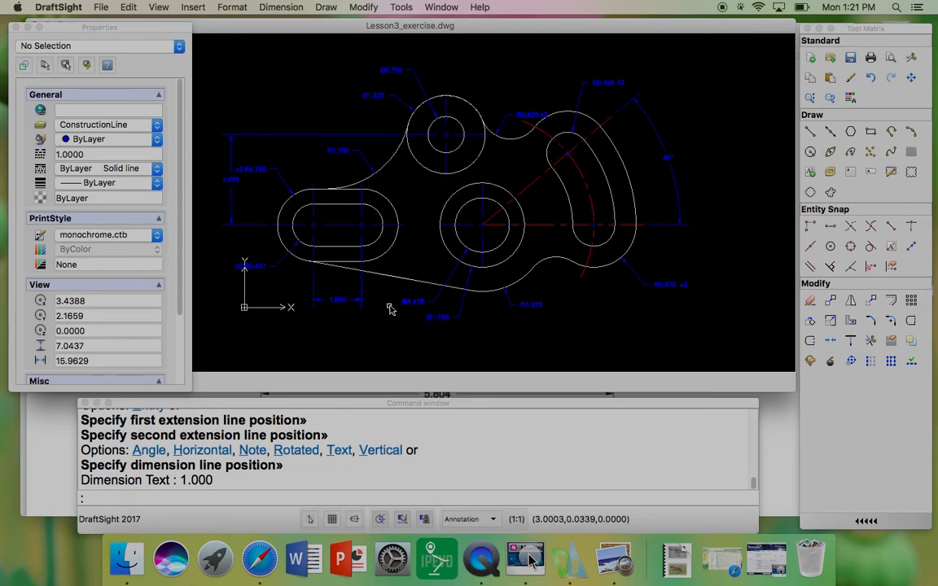
# Step: Add a linear dimension from the straight slot's left end centre to the curved slot's lower end centre, placed well below the part
pyautogui.press('Return')
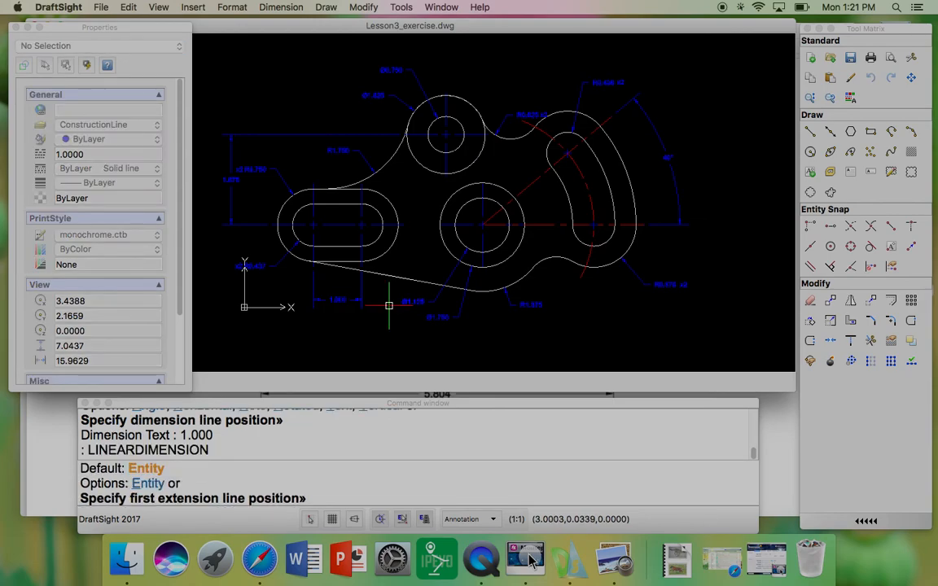
pyautogui.click(314, 266)
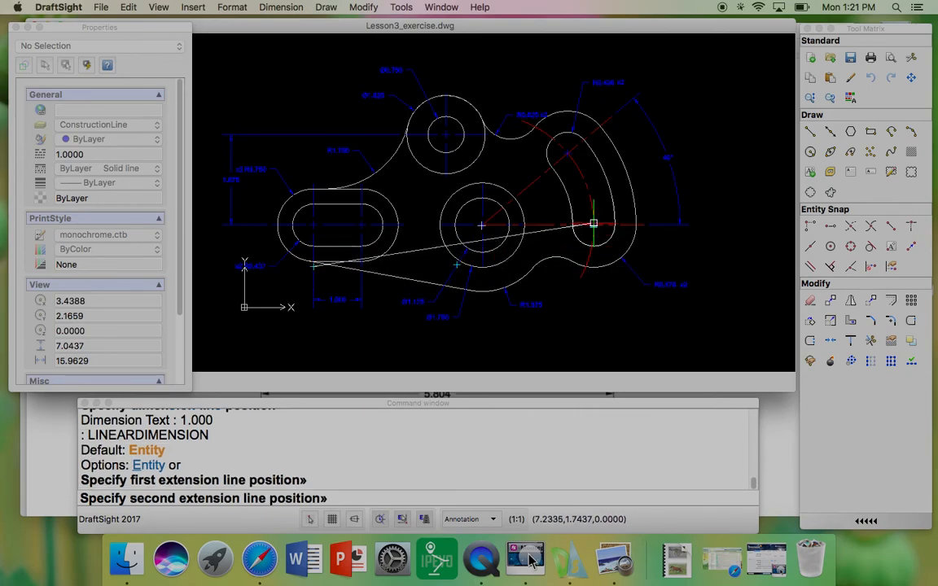
pyautogui.scroll(3, 591, 226)
pyautogui.scroll(1, 589, 229)
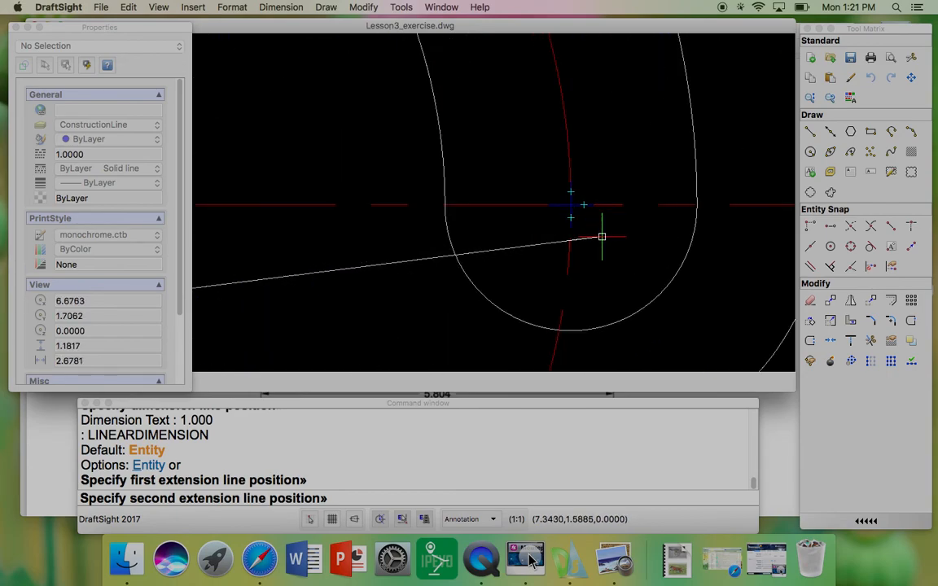
pyautogui.click(570, 204)
pyautogui.scroll(-5, 571, 200)
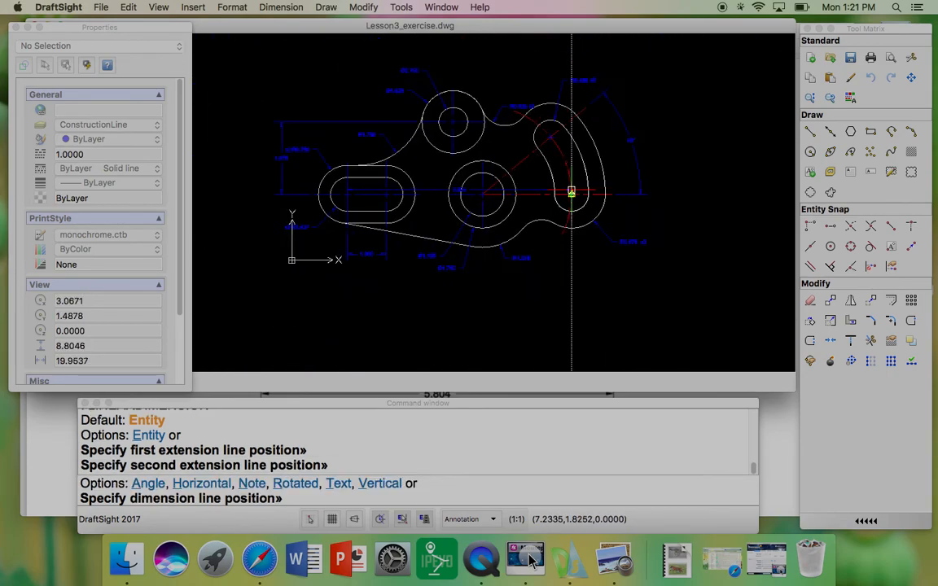
pyautogui.scroll(2, 570, 264)
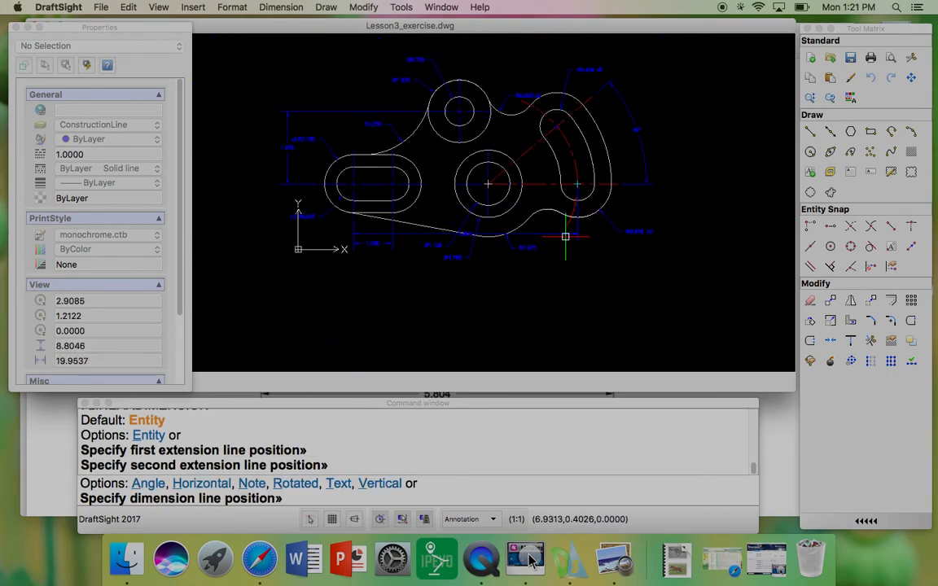
pyautogui.click(577, 277)
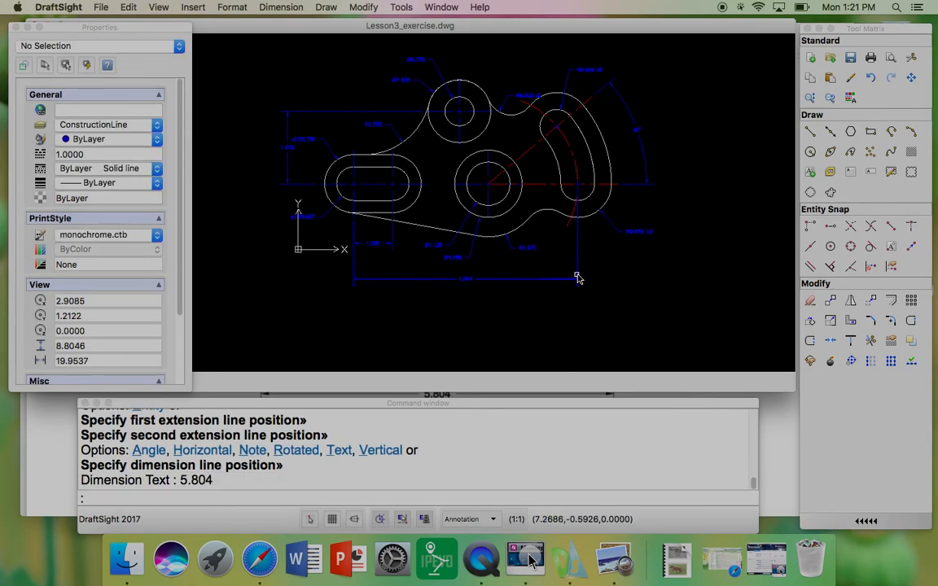
# Step: Move the overall 5.804 horizontal dimension line further down below the part
pyautogui.scroll(2, 578, 277)
pyautogui.moveTo(535, 263); pyautogui.dragTo(568, 273, button='middle')
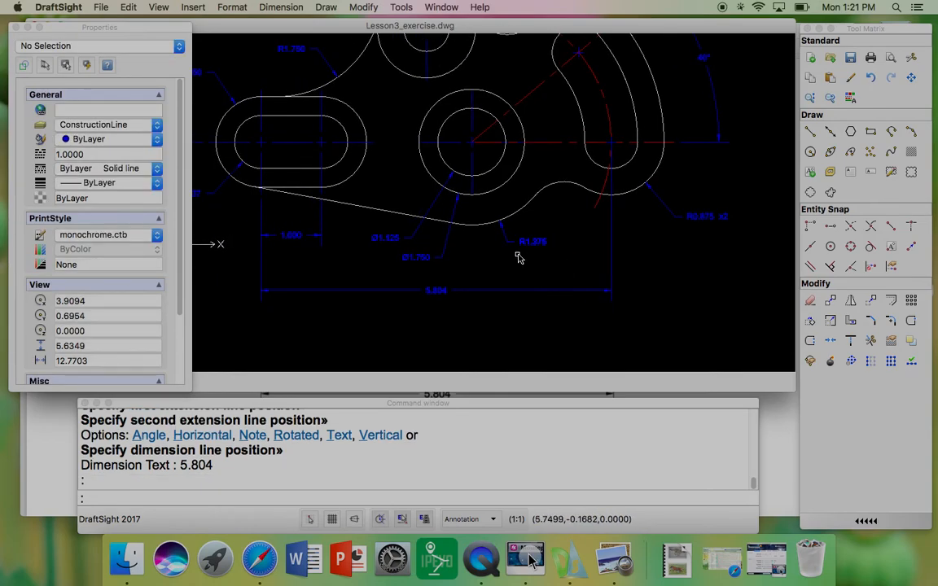
pyautogui.click(466, 293)
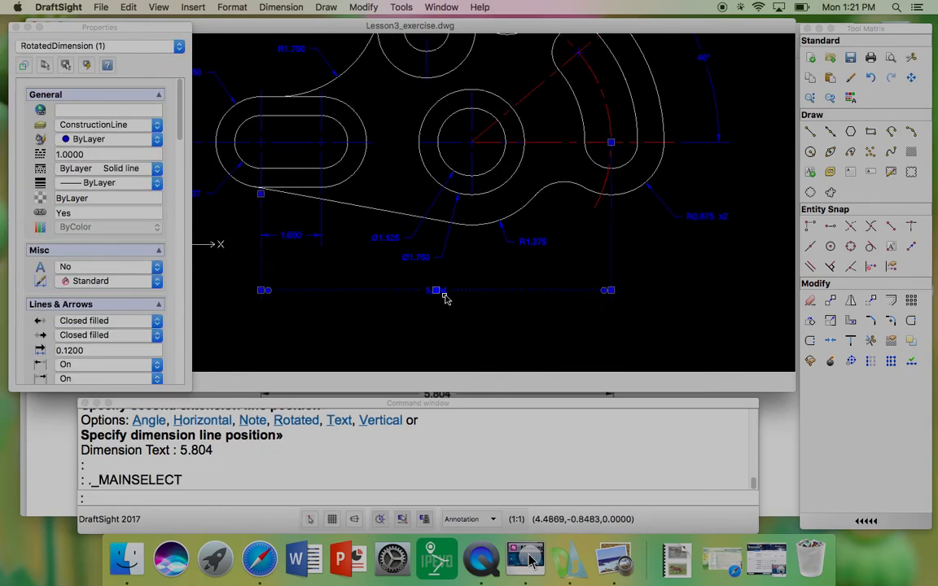
pyautogui.click(437, 291)
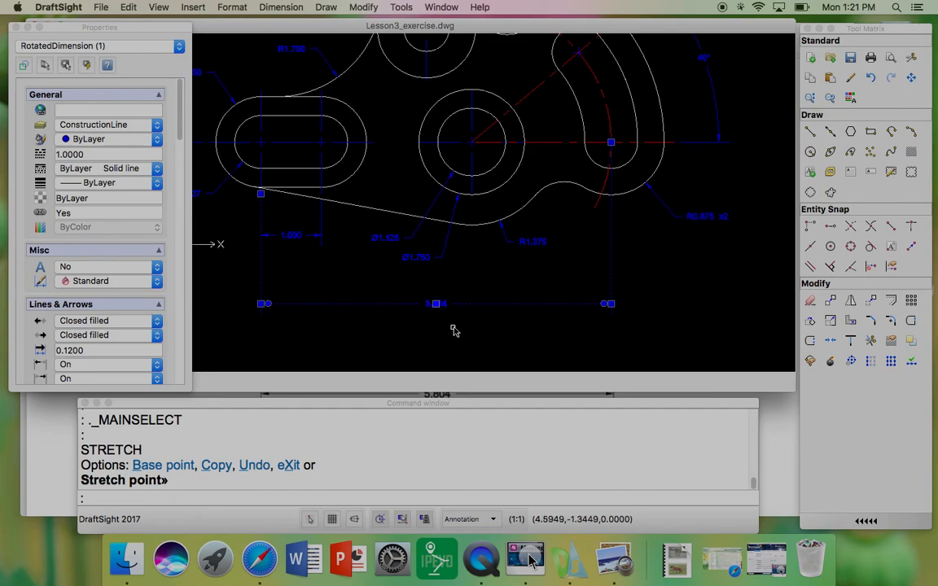
pyautogui.click(437, 305)
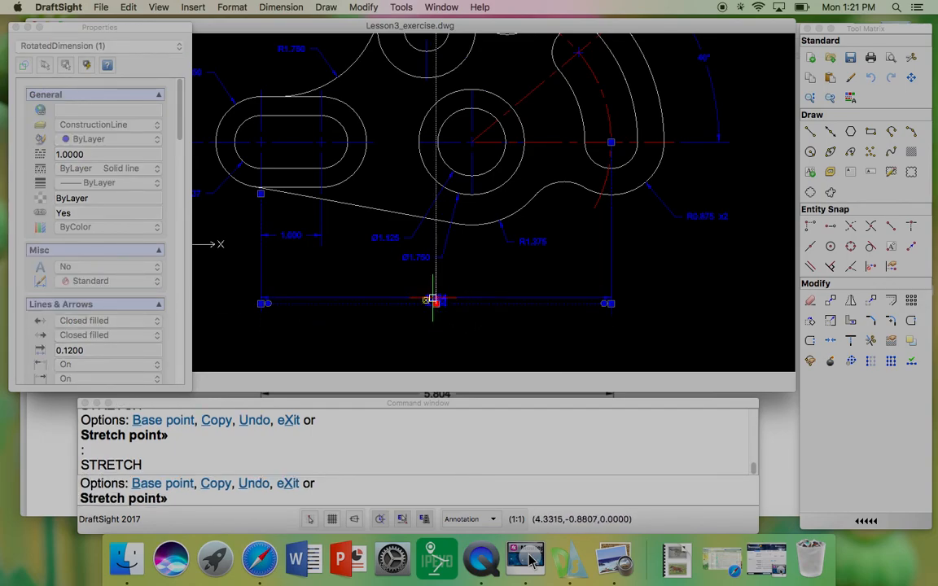
pyautogui.click(431, 330)
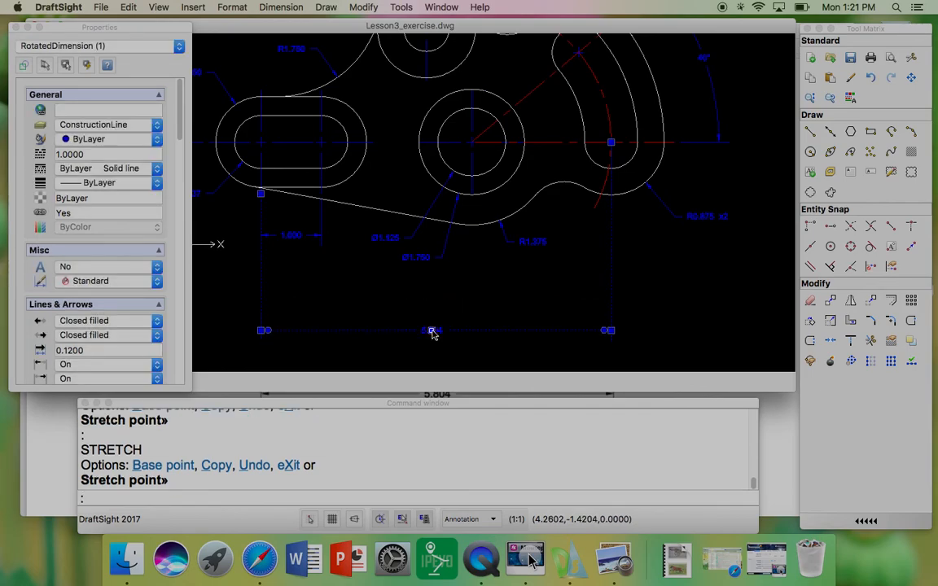
pyautogui.click(431, 330)
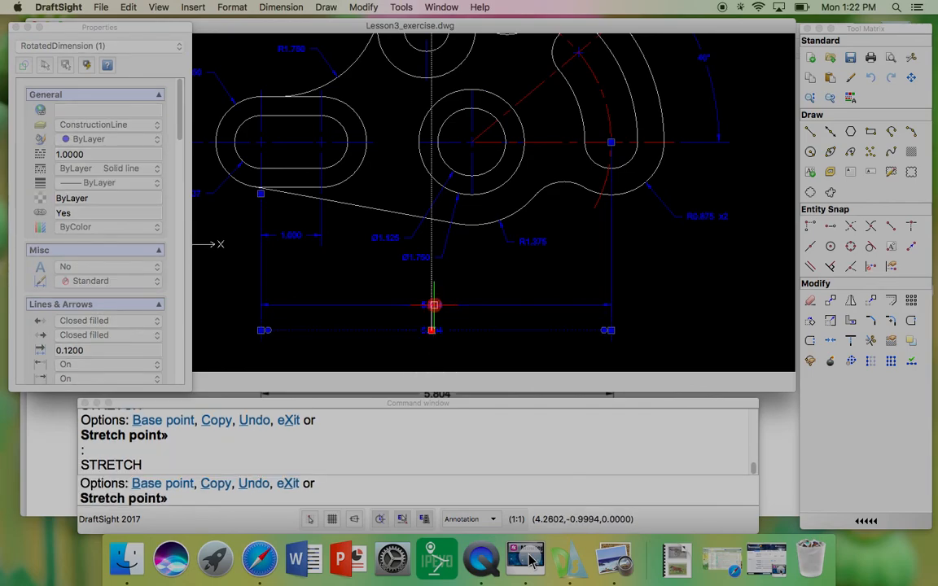
pyautogui.click(432, 305)
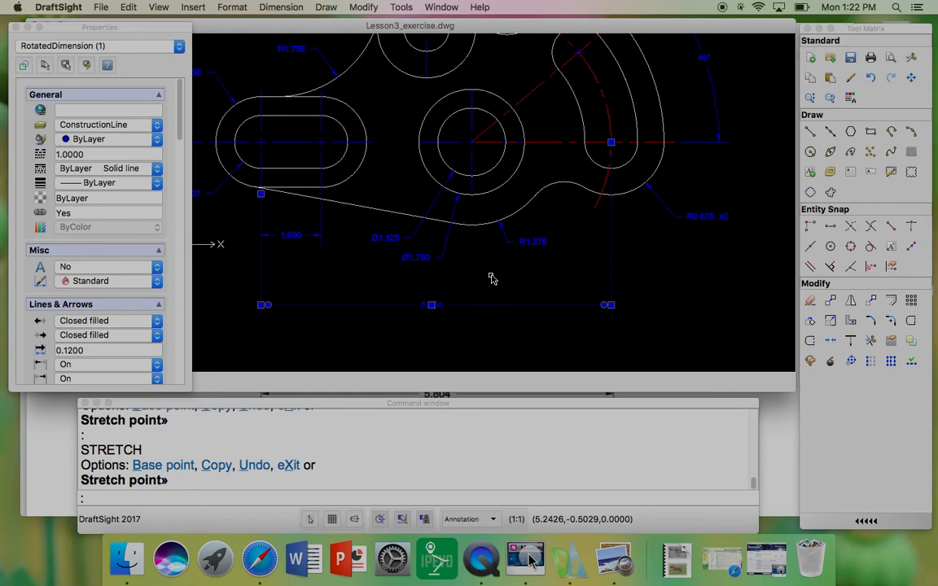
# Step: Add a linear dimension from the central hole's centre to the curved slot's lower end centre, placed above the overall dimension
pyautogui.click(281, 8)
pyautogui.click(291, 51)
pyautogui.scroll(4, 479, 193)
pyautogui.scroll(3, 479, 193)
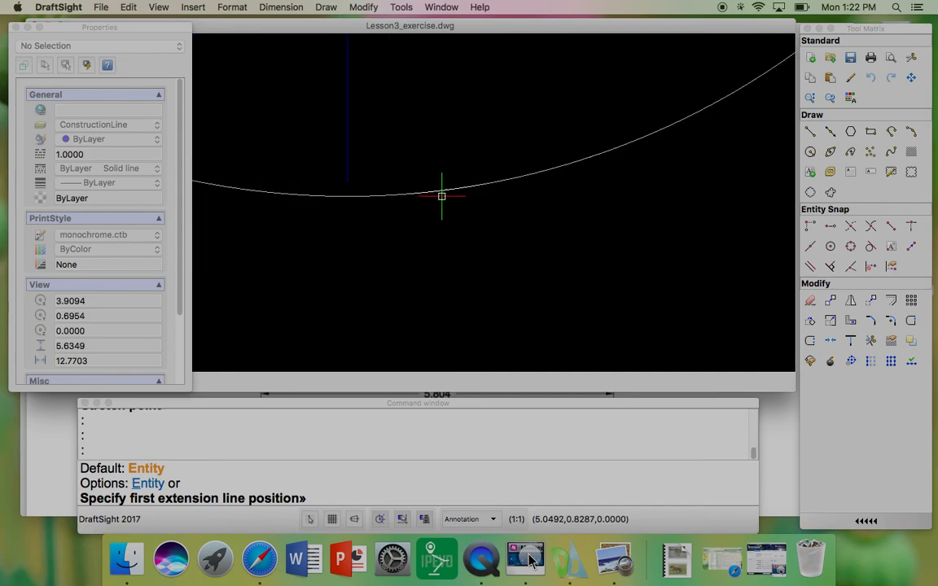
pyautogui.click(300, 173)
pyautogui.scroll(-5, 326, 179)
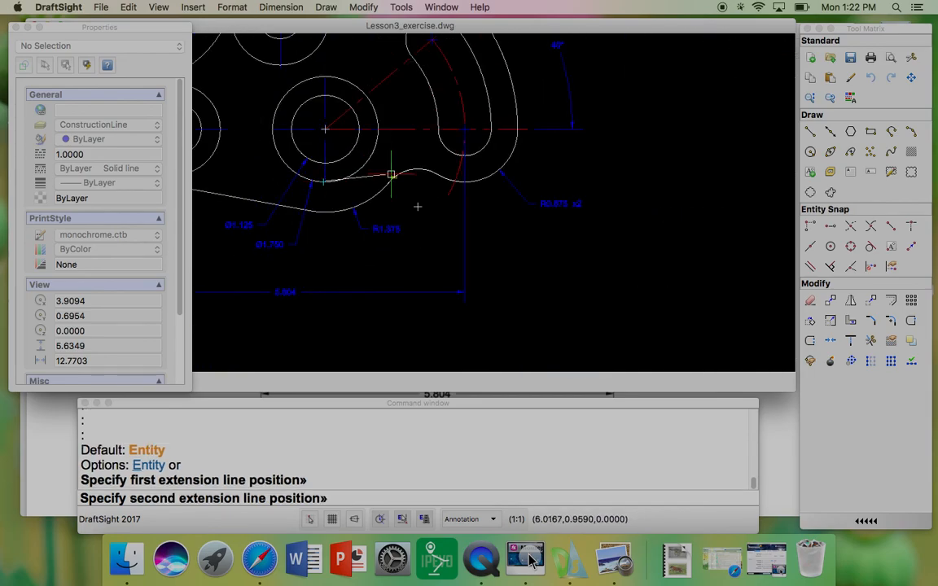
pyautogui.scroll(4, 470, 130)
pyautogui.click(461, 128)
pyautogui.scroll(-3, 458, 126)
pyautogui.scroll(-2, 456, 130)
pyautogui.scroll(1, 395, 222)
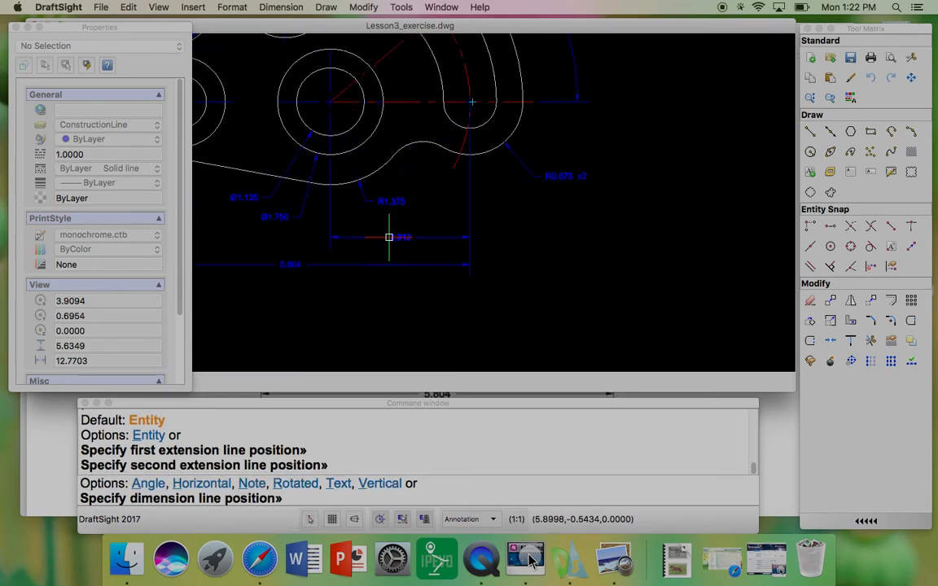
pyautogui.click(389, 237)
# Step: Add a linear dimension from the top boss's centre to the central hole's centre, placed above the part
pyautogui.scroll(-1, 543, 226)
pyautogui.scroll(-2, 439, 193)
pyautogui.scroll(2, 447, 191)
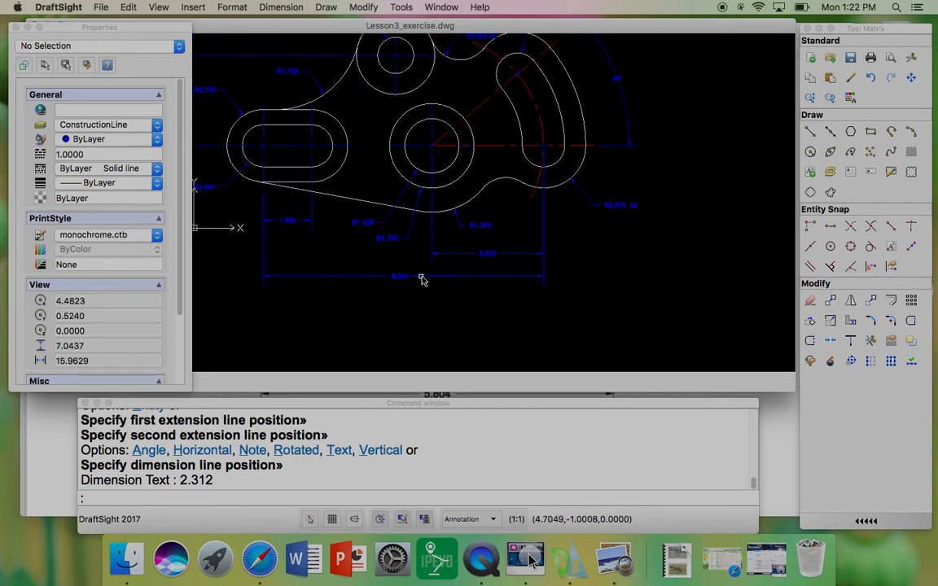
pyautogui.moveTo(310, 234); pyautogui.dragTo(447, 295, button='middle')
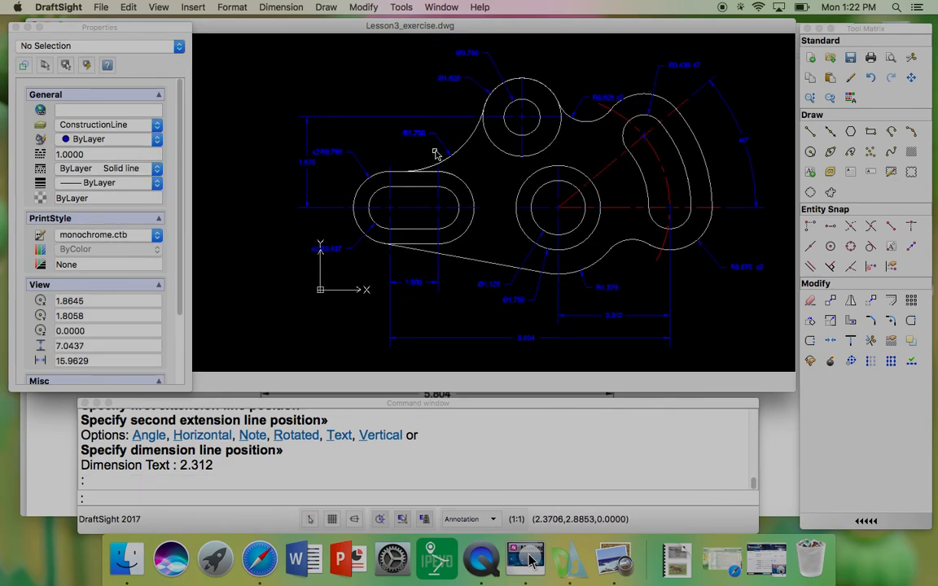
pyautogui.moveTo(492, 108)
pyautogui.mouseDown(button='middle')
pyautogui.moveTo(484, 140)
pyautogui.moveTo(401, 158)
pyautogui.mouseUp(button='middle')
pyautogui.click(363, 7)
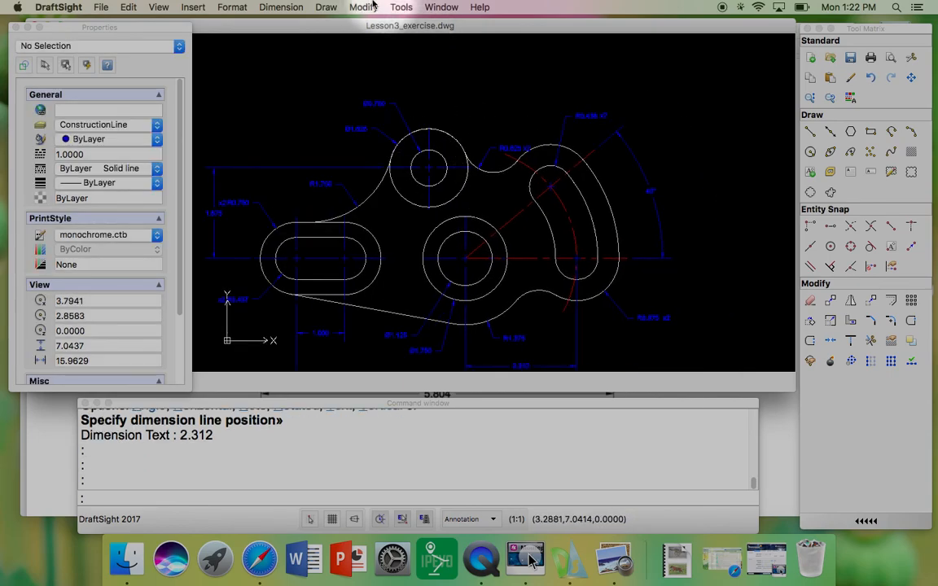
pyautogui.click(294, 51)
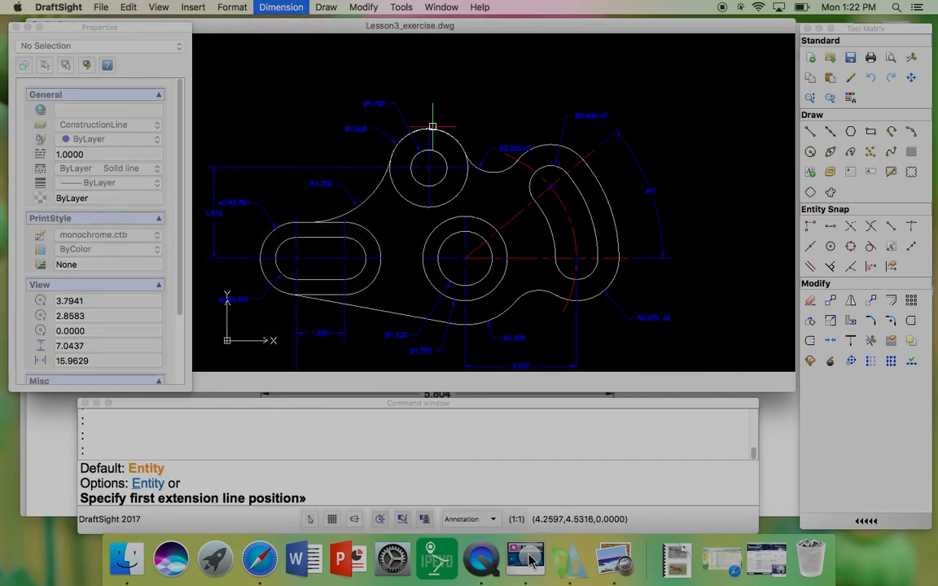
pyautogui.click(428, 128)
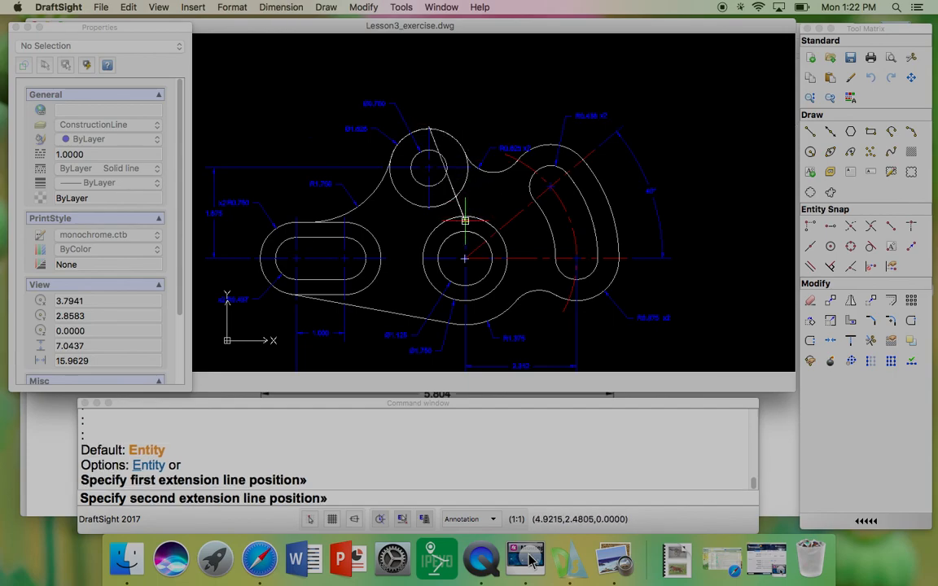
pyautogui.click(464, 216)
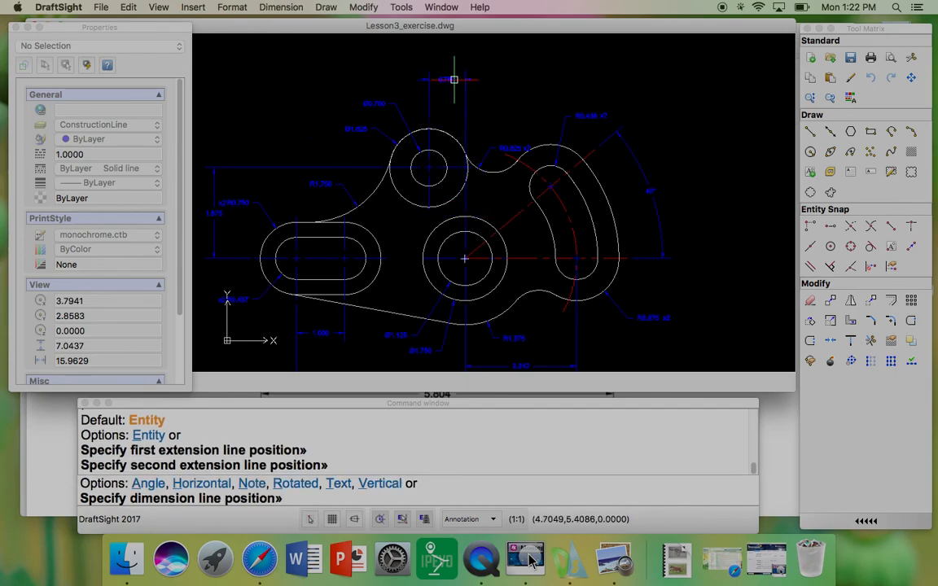
pyautogui.click(456, 84)
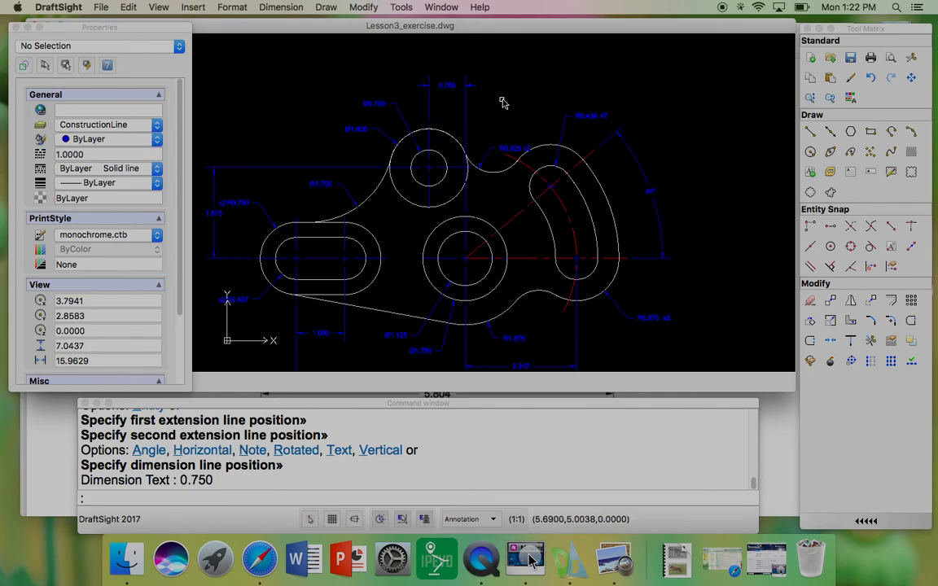
pyautogui.scroll(-2, 503, 101)
pyautogui.scroll(2, 426, 222)
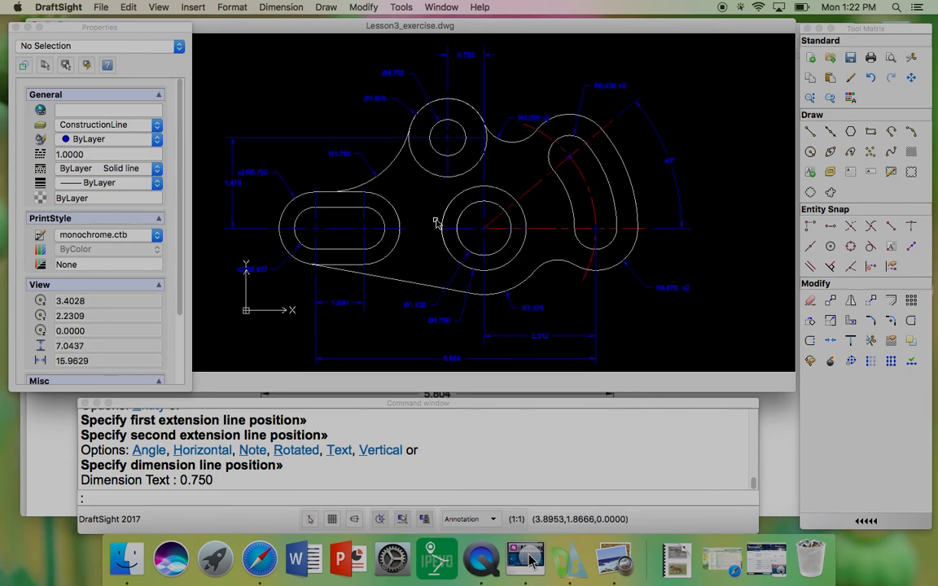